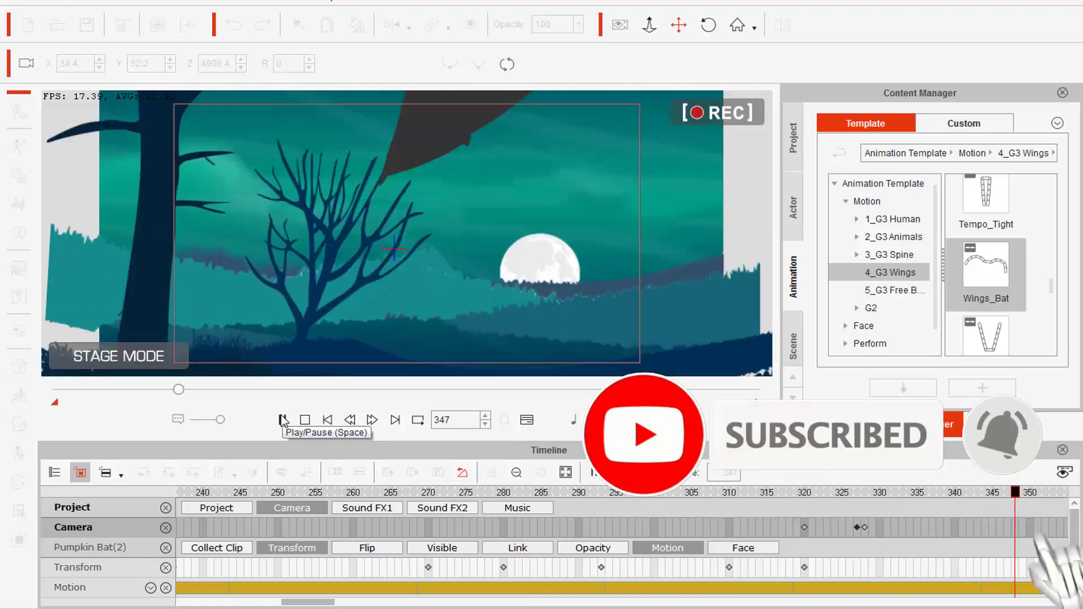
# - Open the project file Bat night from the man in dark side folder
pyautogui.click(283, 420)
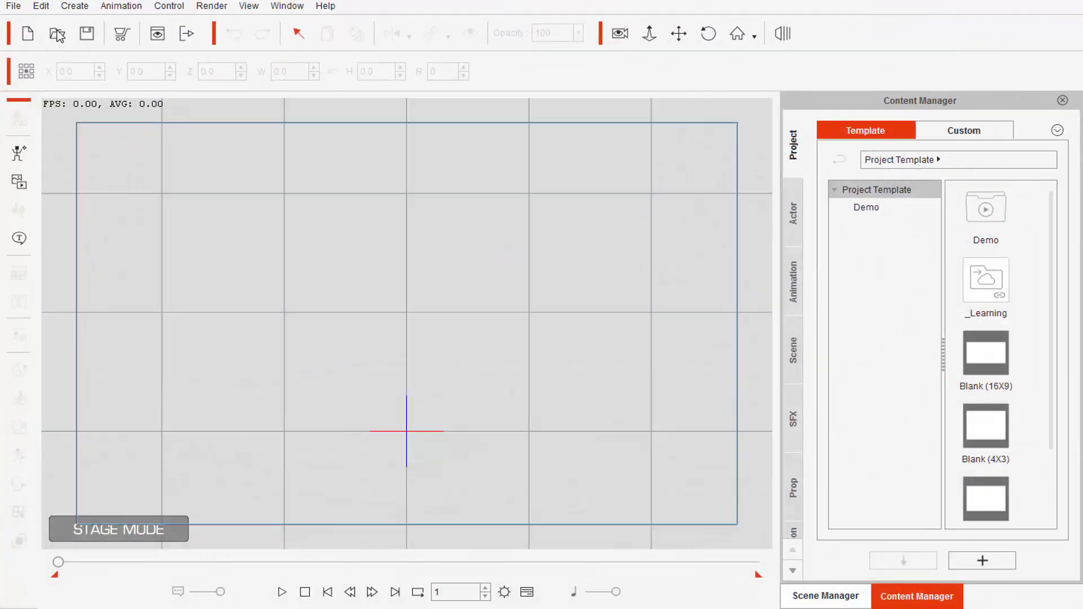
pyautogui.click(57, 34)
pyautogui.click(188, 100)
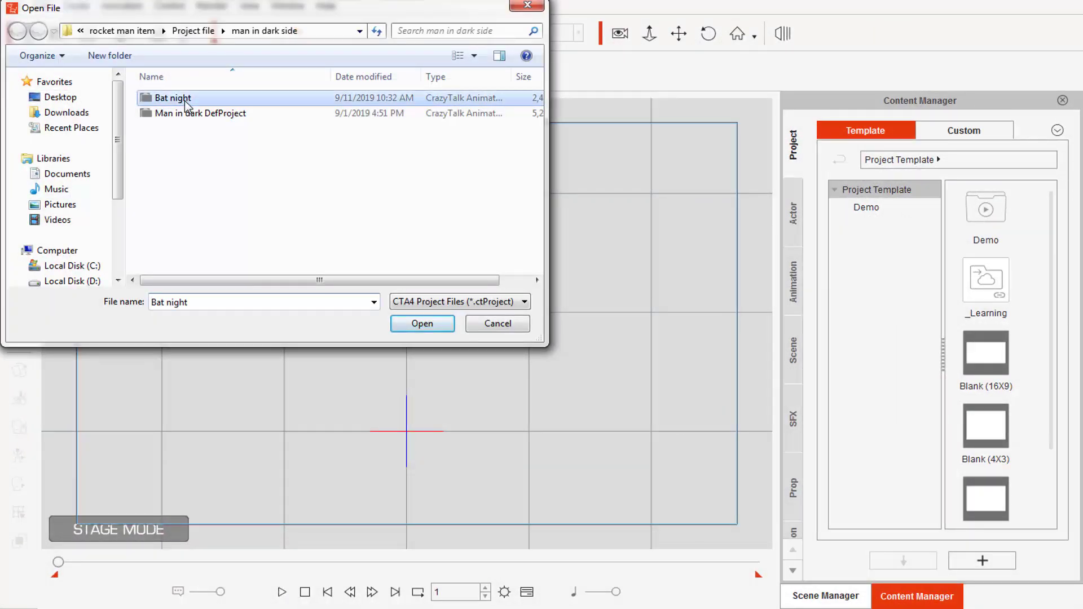
pyautogui.click(427, 339)
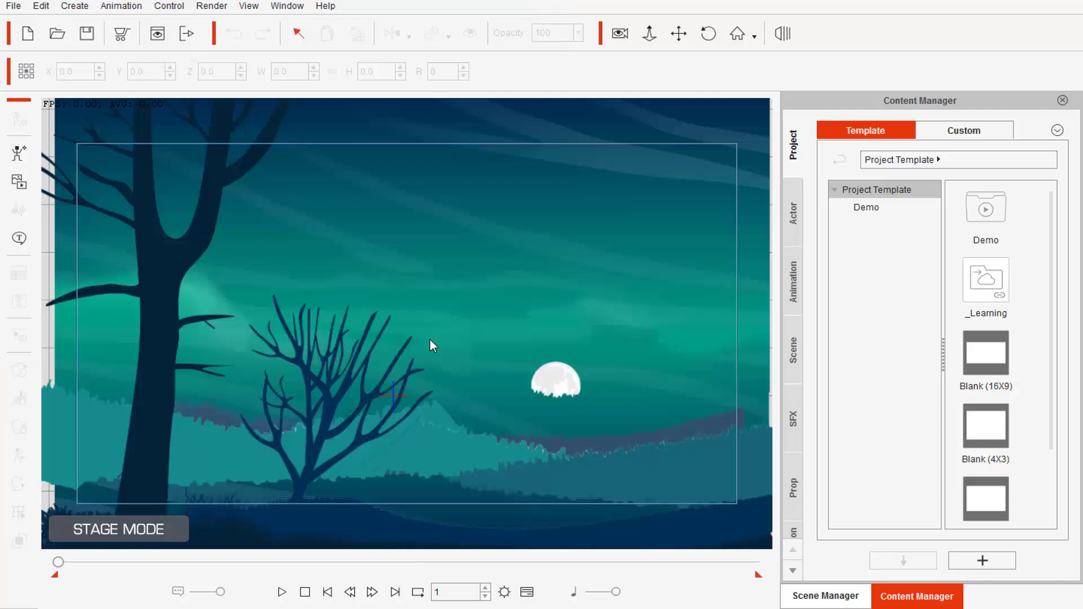
# - Lower the moon partly behind the hills and enlarge it to about 275.5 in width and height
pyautogui.click(554, 384)
pyautogui.moveTo(554, 384); pyautogui.dragTo(567, 431)
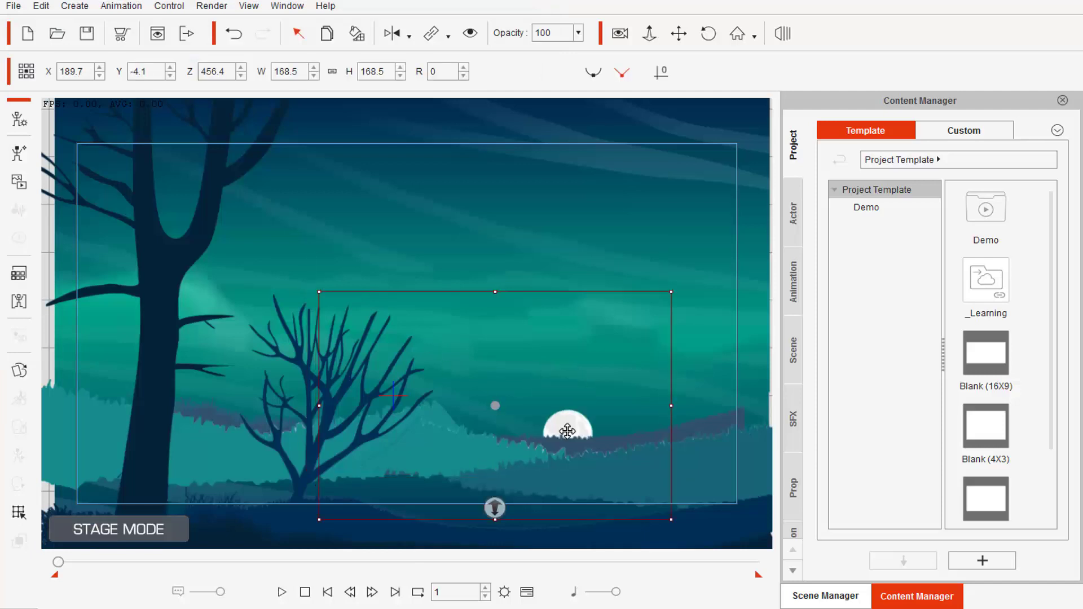
pyautogui.moveTo(673, 293); pyautogui.dragTo(722, 260)
pyautogui.moveTo(626, 377); pyautogui.dragTo(611, 343)
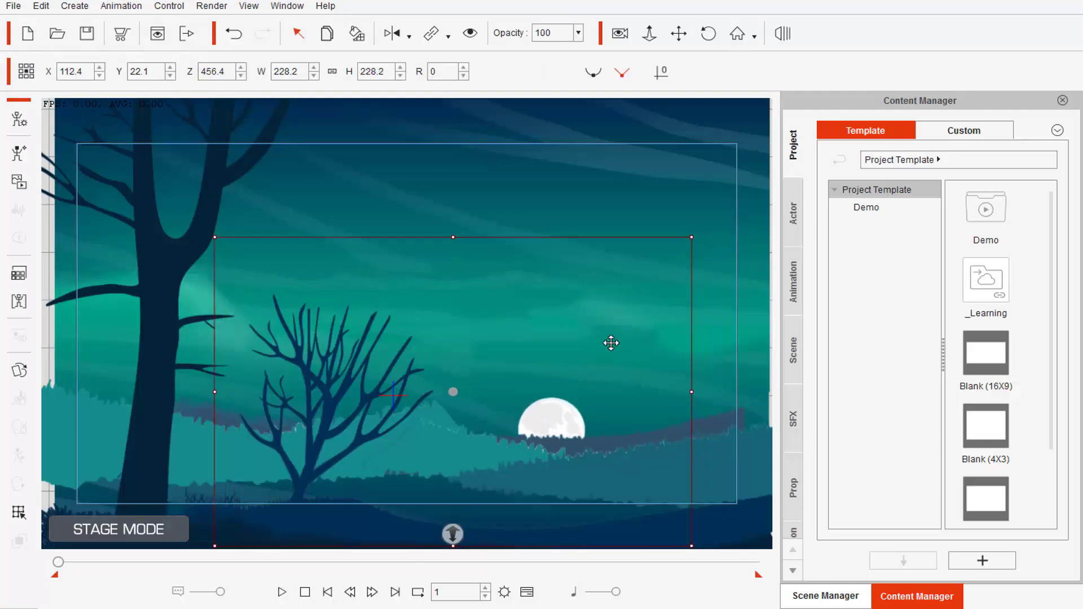
pyautogui.moveTo(692, 238); pyautogui.dragTo(729, 183)
pyautogui.moveTo(622, 353); pyautogui.dragTo(607, 344)
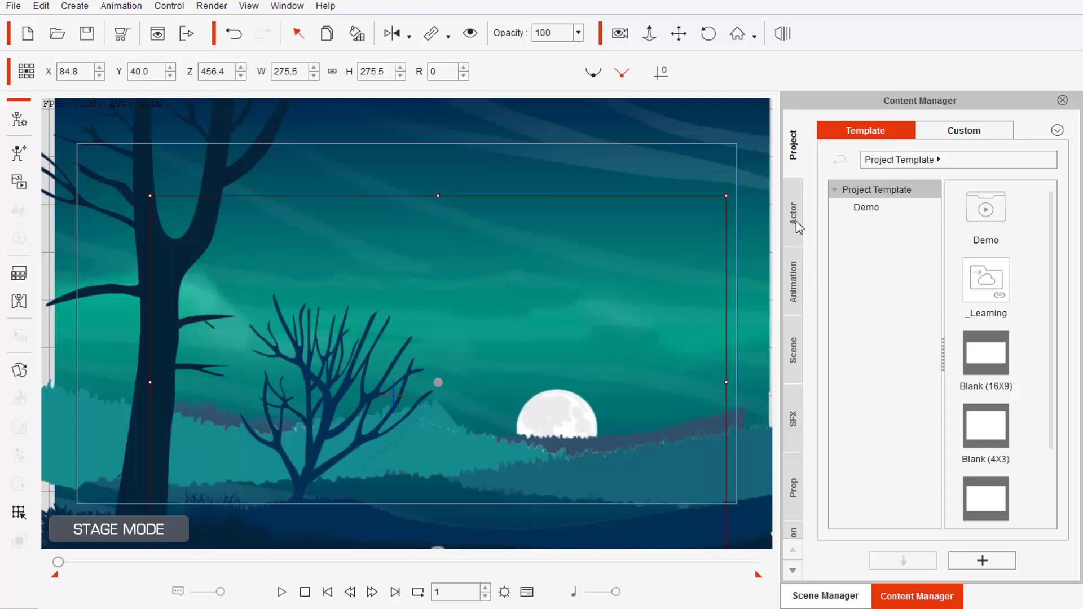
# - Add the Bat2 and Bat characters from the custom actor library's Bat folder to the scene
pyautogui.click(964, 131)
pyautogui.click(796, 218)
pyautogui.click(977, 132)
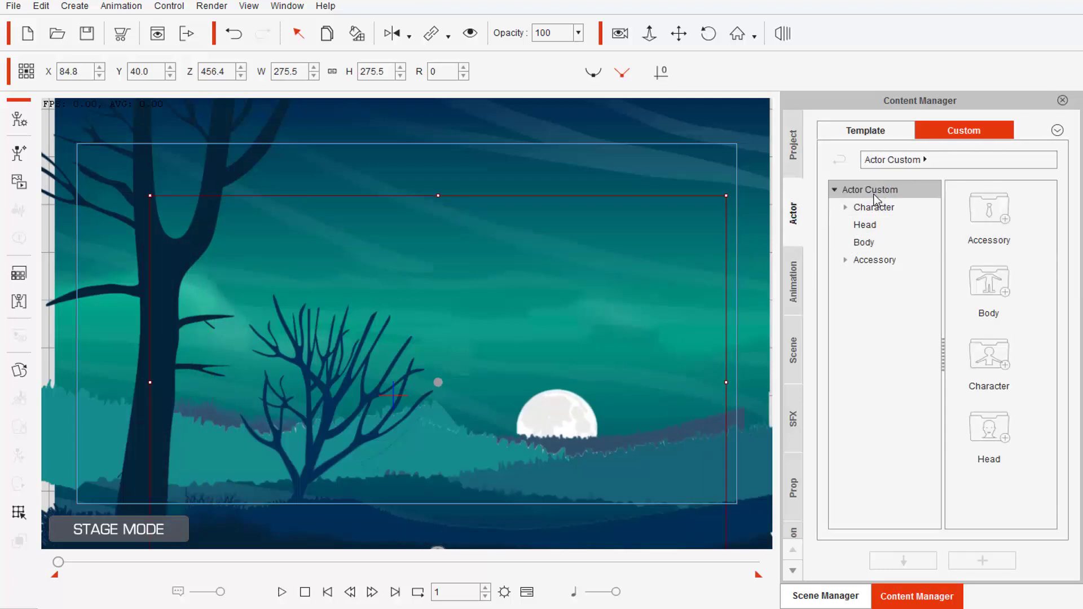
pyautogui.click(844, 208)
pyautogui.click(872, 242)
pyautogui.moveTo(989, 282); pyautogui.dragTo(571, 209)
pyautogui.moveTo(989, 209); pyautogui.dragTo(666, 204)
# - Place the red bat above and to the right of the moon, and the grey bat at about X 85.9, Y 93.7
pyautogui.moveTo(532, 273); pyautogui.dragTo(549, 319)
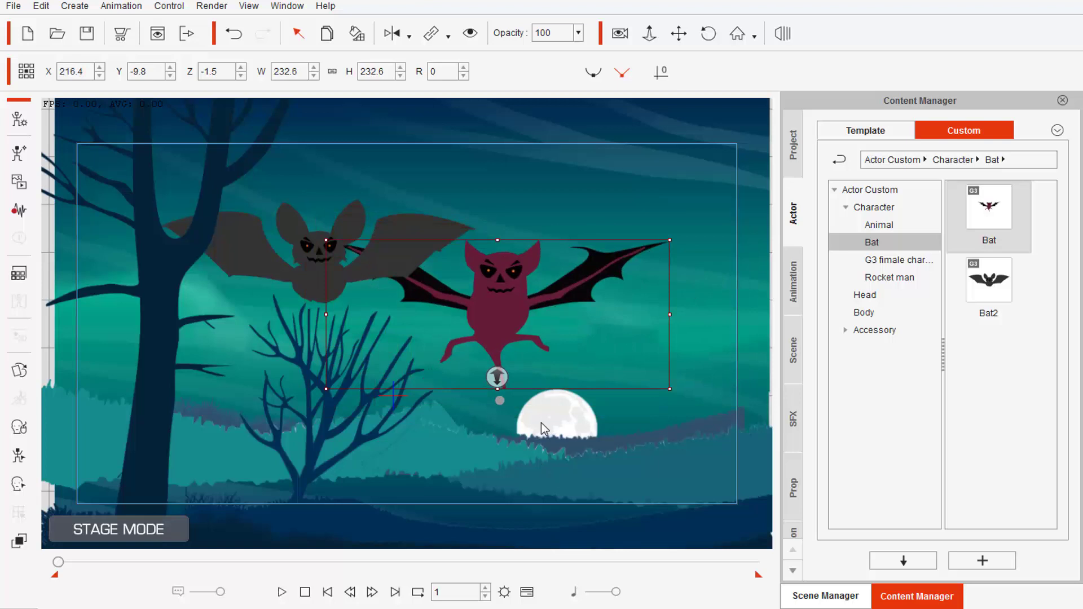
pyautogui.moveTo(480, 290); pyautogui.dragTo(645, 323)
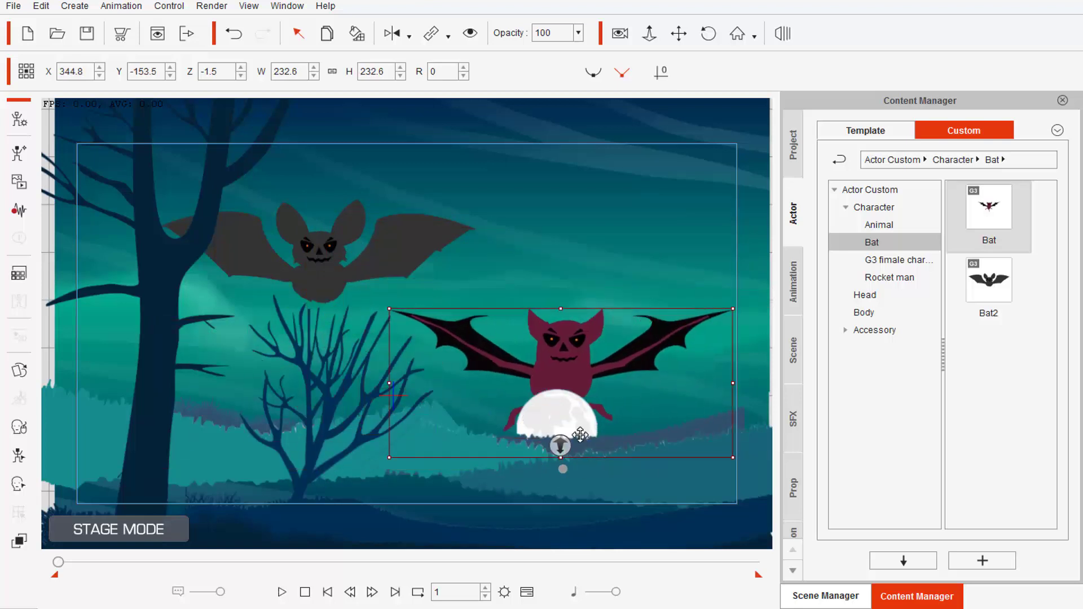
pyautogui.moveTo(561, 446); pyautogui.dragTo(563, 444)
pyautogui.moveTo(567, 373); pyautogui.dragTo(611, 355)
pyautogui.moveTo(355, 274); pyautogui.dragTo(472, 262)
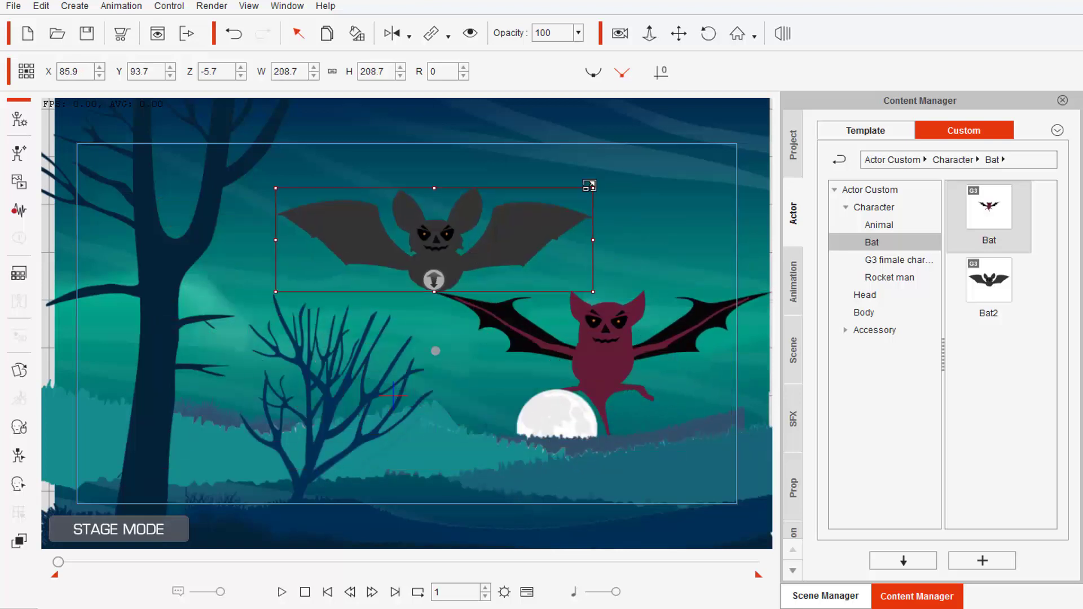
# - Shrink the grey bat to a small figure and position it beside the top of the moon
pyautogui.click(679, 33)
pyautogui.scroll(4, 548, 397)
pyautogui.moveTo(556, 409); pyautogui.dragTo(339, 329)
pyautogui.click(298, 33)
pyautogui.moveTo(280, 172); pyautogui.dragTo(356, 384)
pyautogui.moveTo(588, 263); pyautogui.dragTo(450, 404)
pyautogui.moveTo(374, 427); pyautogui.dragTo(370, 302)
pyautogui.moveTo(450, 285); pyautogui.dragTo(405, 315)
pyautogui.moveTo(371, 346); pyautogui.dragTo(411, 341)
# - Scale the grey bat down further to about 21.2 and place it above the moon's left side
pyautogui.click(679, 34)
pyautogui.scroll(-6, 576, 285)
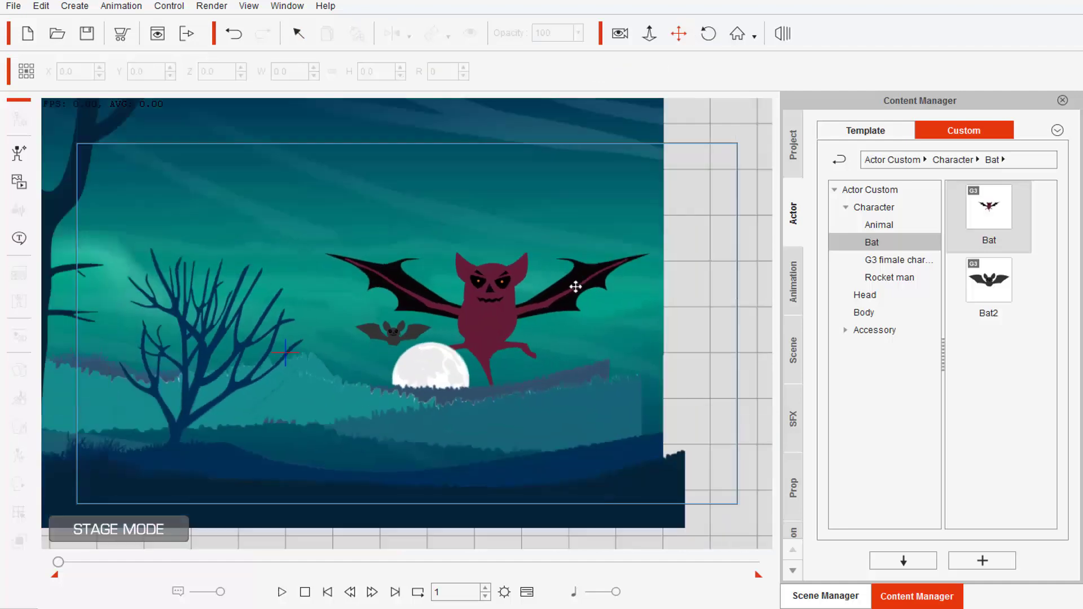
pyautogui.scroll(2, 495, 290)
pyautogui.moveTo(444, 250); pyautogui.dragTo(568, 266)
pyautogui.scroll(3, 589, 367)
pyautogui.scroll(5, 589, 367)
pyautogui.moveTo(589, 367); pyautogui.dragTo(113, 206)
pyautogui.click(298, 33)
pyautogui.click(368, 273)
pyautogui.moveTo(472, 230); pyautogui.dragTo(370, 280)
pyautogui.moveTo(319, 321); pyautogui.dragTo(317, 254)
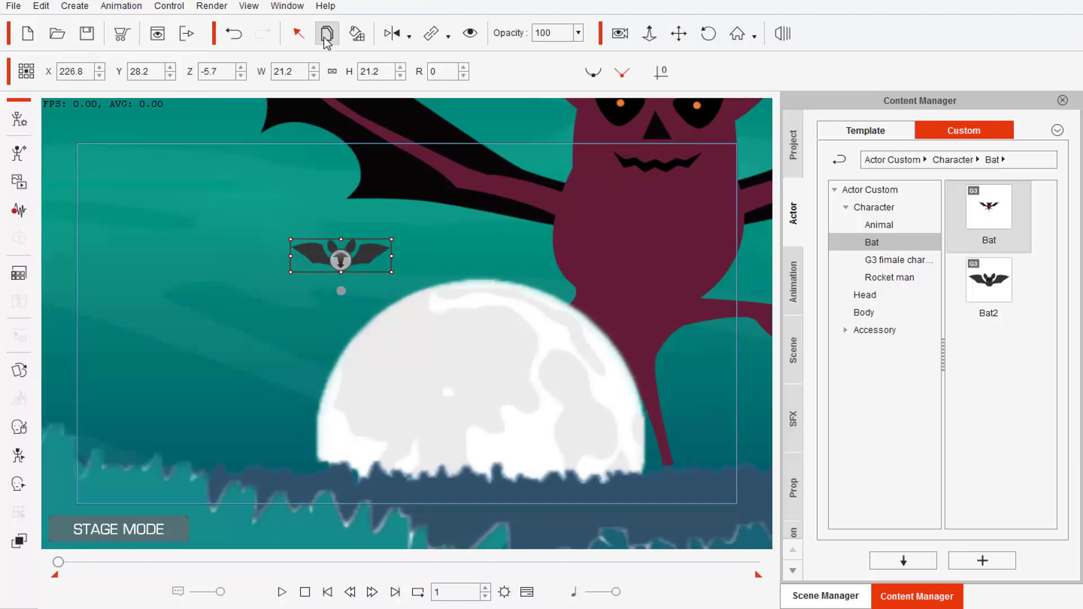
# - Shrink the red bat and move it to the upper right of the moon
pyautogui.moveTo(685, 214); pyautogui.dragTo(132, 411)
pyautogui.moveTo(616, 205); pyautogui.dragTo(346, 461)
pyautogui.moveTo(130, 481); pyautogui.dragTo(462, 194)
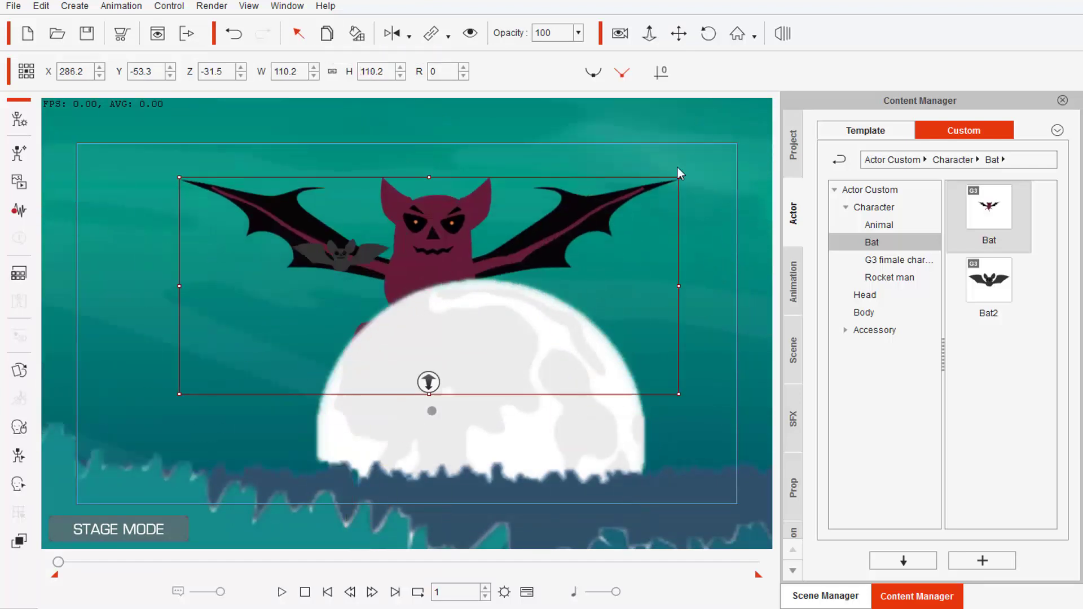
pyautogui.moveTo(680, 176); pyautogui.dragTo(583, 268)
pyautogui.moveTo(450, 280); pyautogui.dragTo(677, 201)
# - Duplicate the small grey bat four times and spread the copies around the top of the moon
pyautogui.click(344, 263)
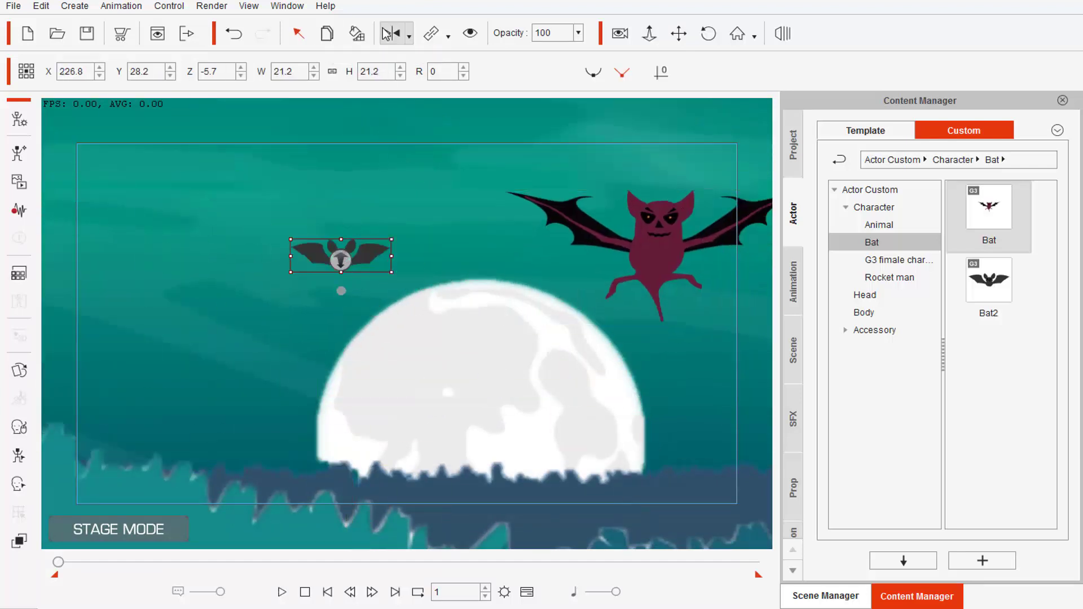
pyautogui.click(328, 40)
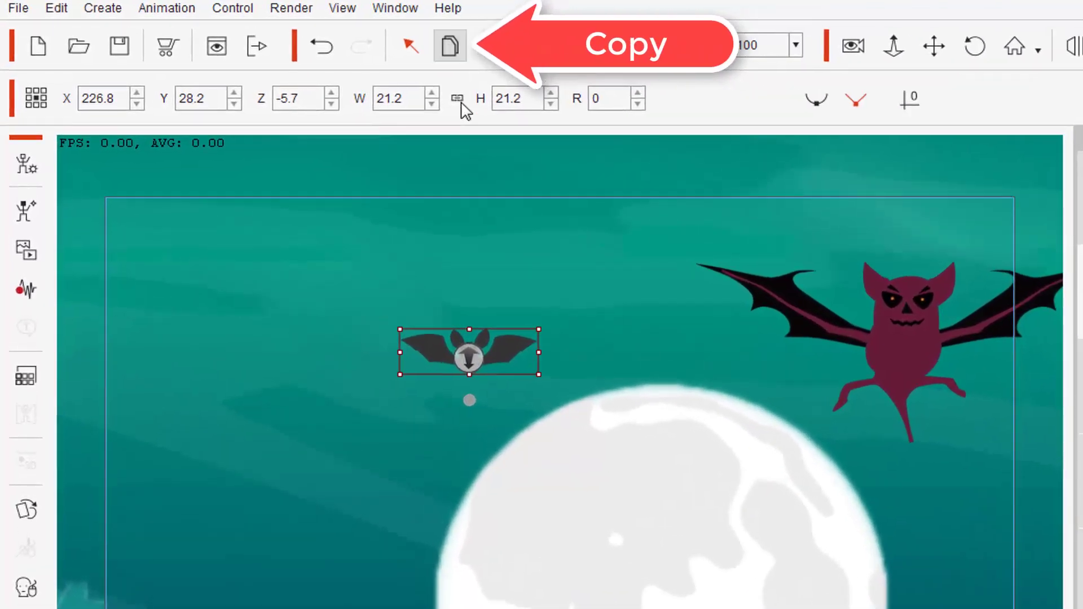
pyautogui.moveTo(490, 343); pyautogui.dragTo(556, 290)
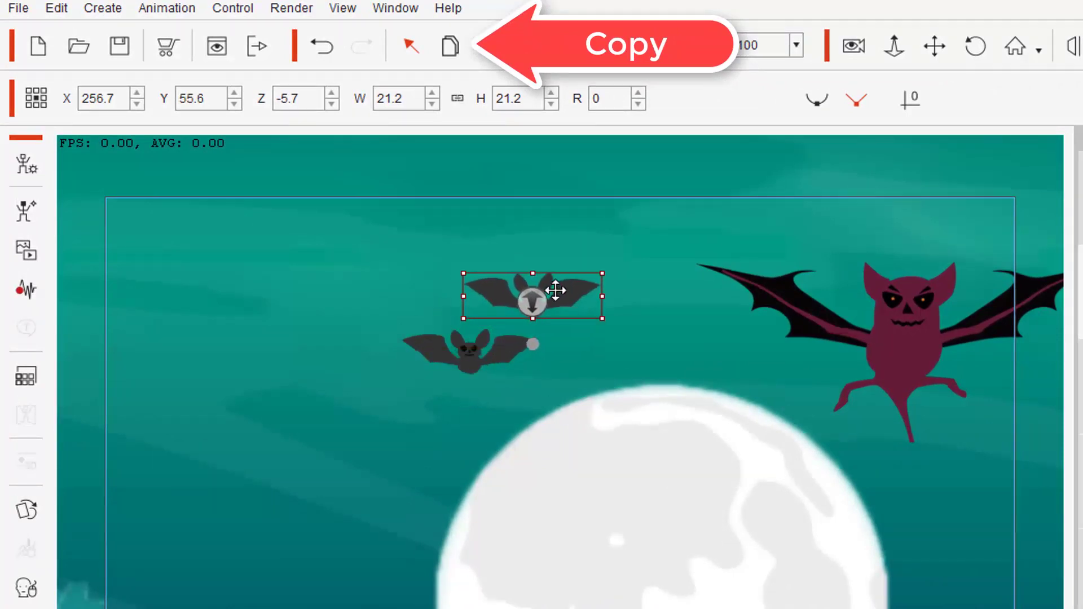
pyautogui.click(450, 46)
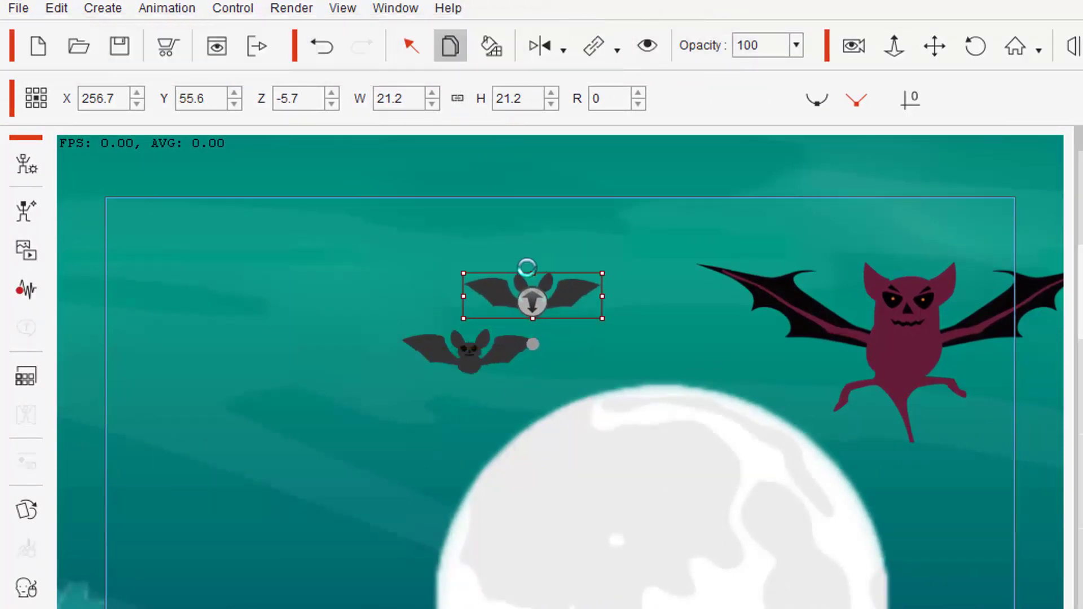
pyautogui.moveTo(535, 275); pyautogui.dragTo(476, 430)
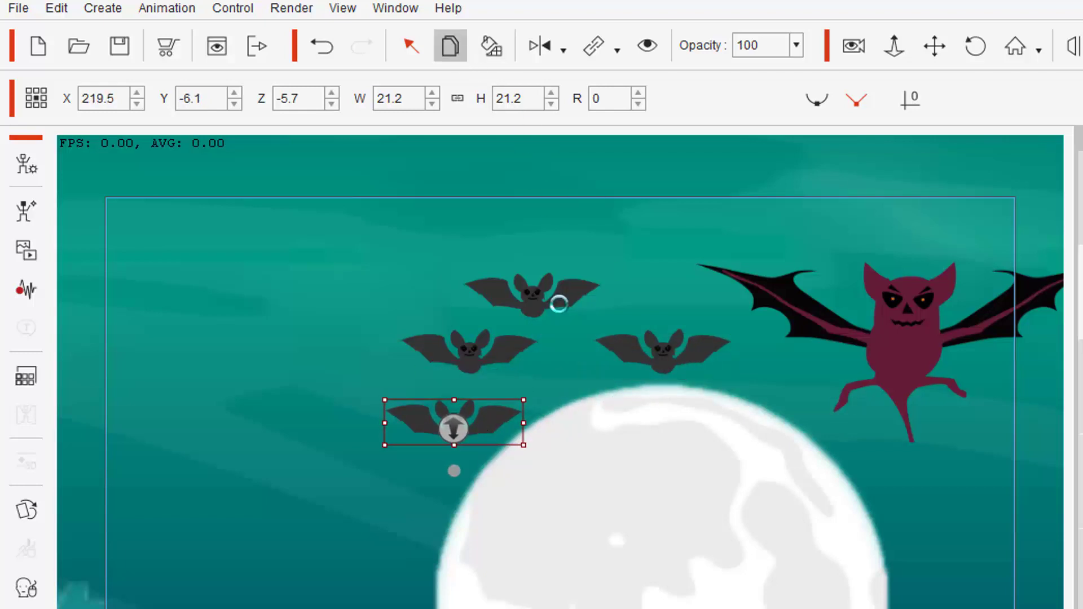
pyautogui.moveTo(491, 421); pyautogui.dragTo(832, 417)
# - Stagger the grey bats by shifting one right and down toward the moon's centre and raising the right-hand copy slightly
pyautogui.click(490, 361)
pyautogui.moveTo(489, 361); pyautogui.dragTo(567, 372)
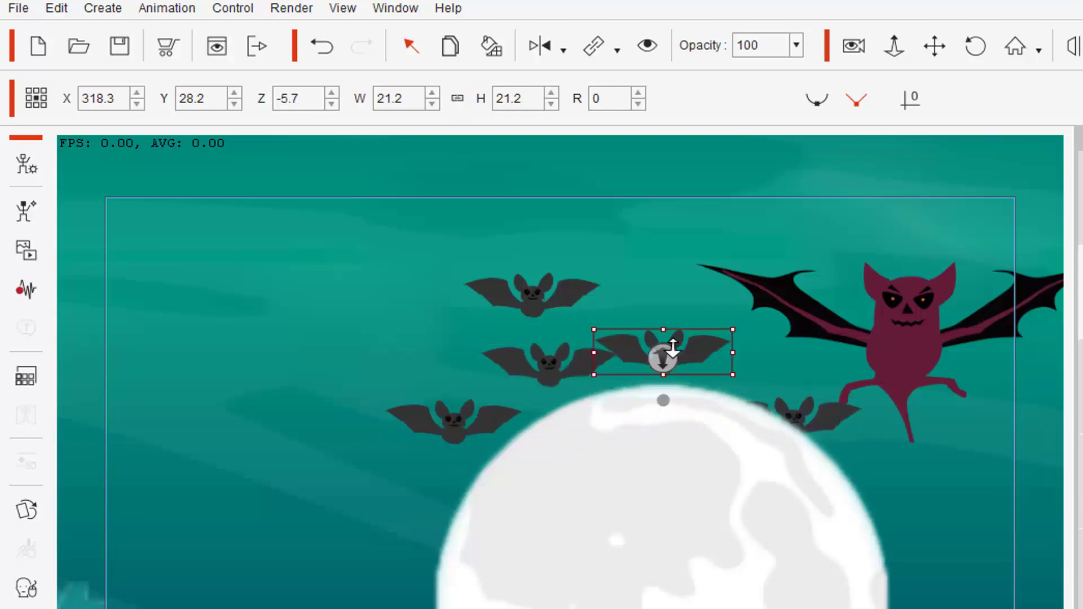
pyautogui.moveTo(660, 355); pyautogui.dragTo(663, 323)
# - Scale the red bat down to about 33.9 and place it at the moon's right edge, about X 429.5, Y -36.4
pyautogui.moveTo(735, 401); pyautogui.dragTo(460, 469)
pyautogui.moveTo(835, 330); pyautogui.dragTo(772, 366)
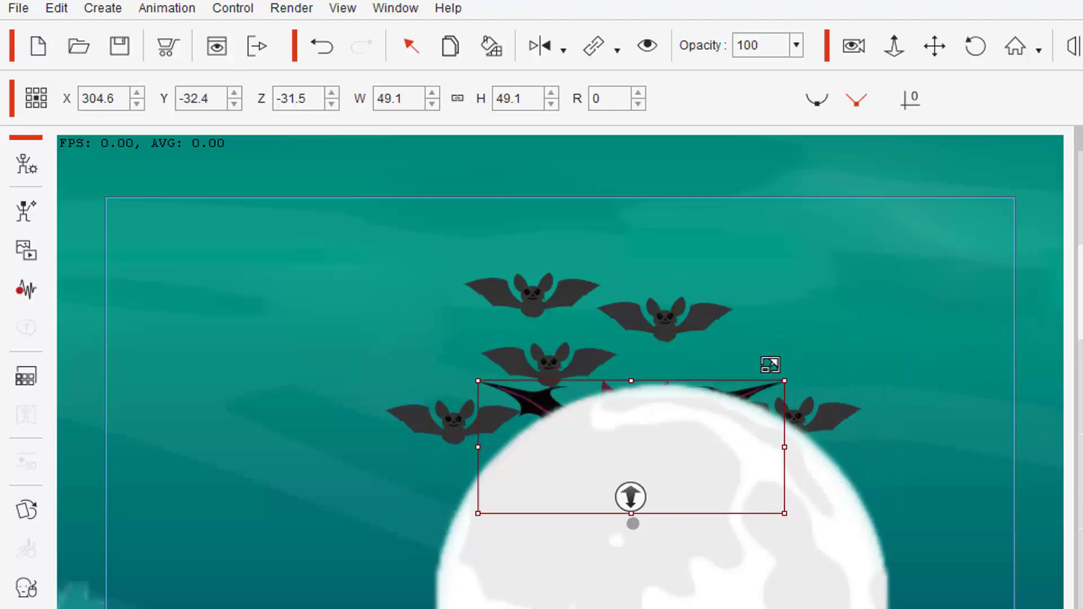
pyautogui.moveTo(742, 418); pyautogui.dragTo(990, 451)
pyautogui.moveTo(926, 490)
pyautogui.mouseDown()
pyautogui.moveTo(934, 484)
pyautogui.moveTo(927, 497)
pyautogui.mouseUp()
pyautogui.moveTo(1032, 421); pyautogui.dragTo(986, 464)
pyautogui.moveTo(922, 502); pyautogui.dragTo(938, 483)
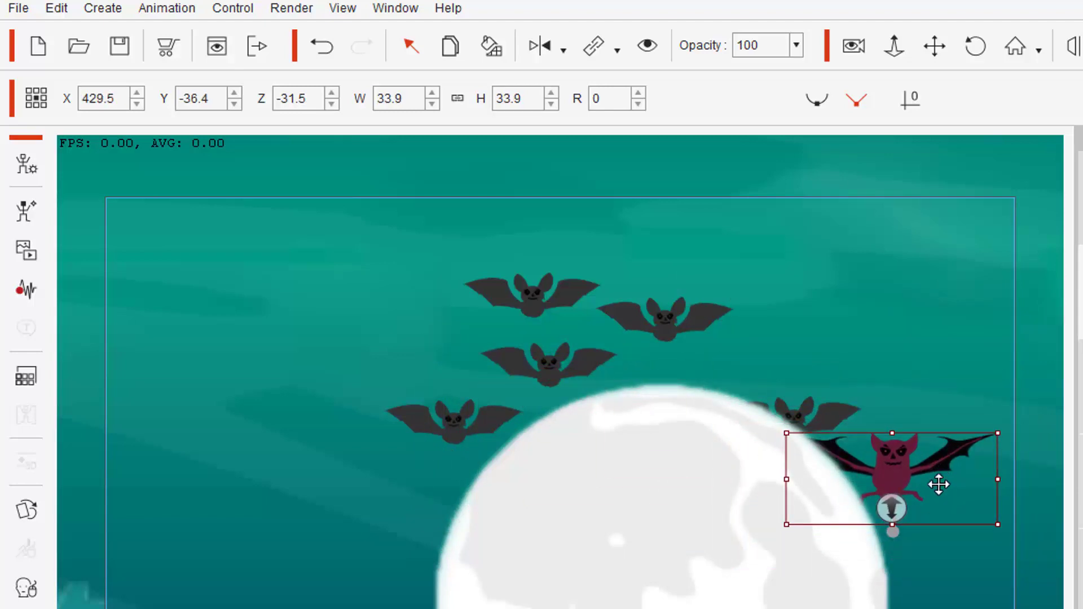
# - Turn on camera recording and frame the whole night scene at about X 35.4, Y 79.0, Z 4929.3
pyautogui.click(716, 358)
pyautogui.scroll(-3, 716, 356)
pyautogui.scroll(5, 683, 362)
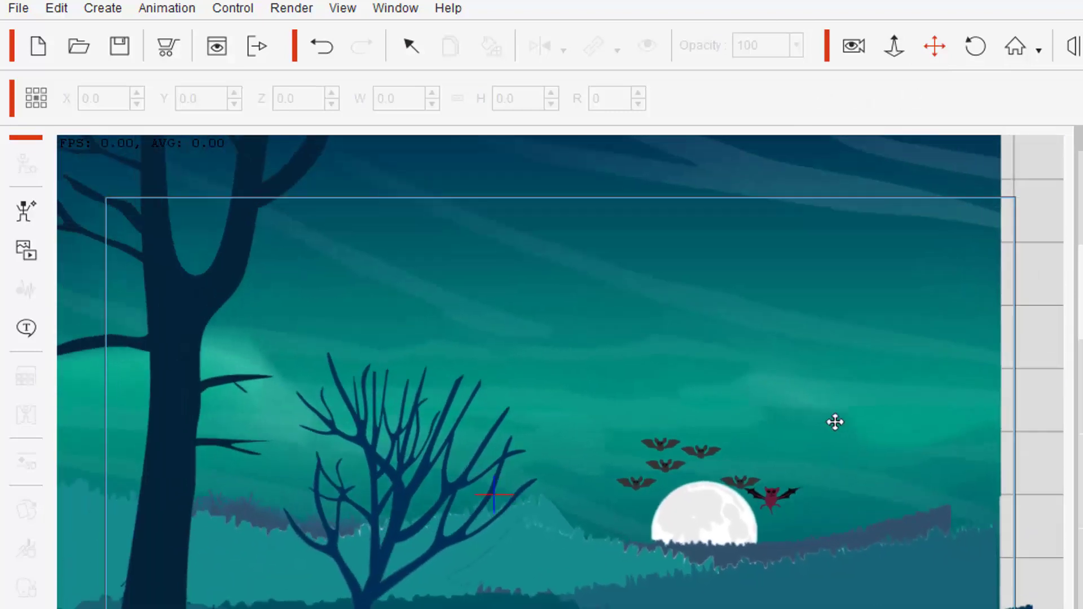
pyautogui.scroll(-2, 931, 458)
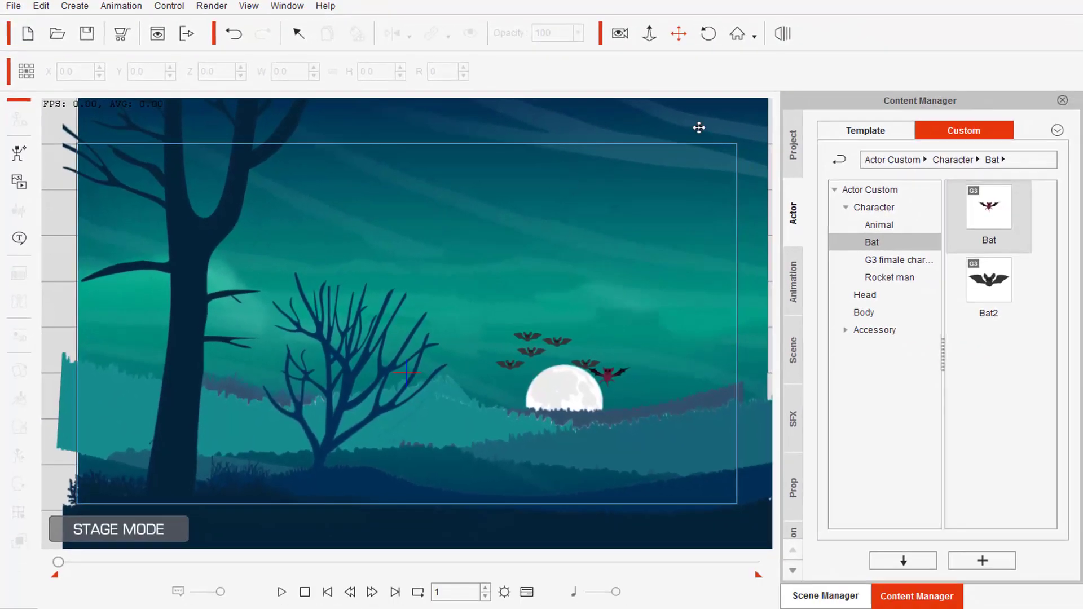
pyautogui.click(621, 34)
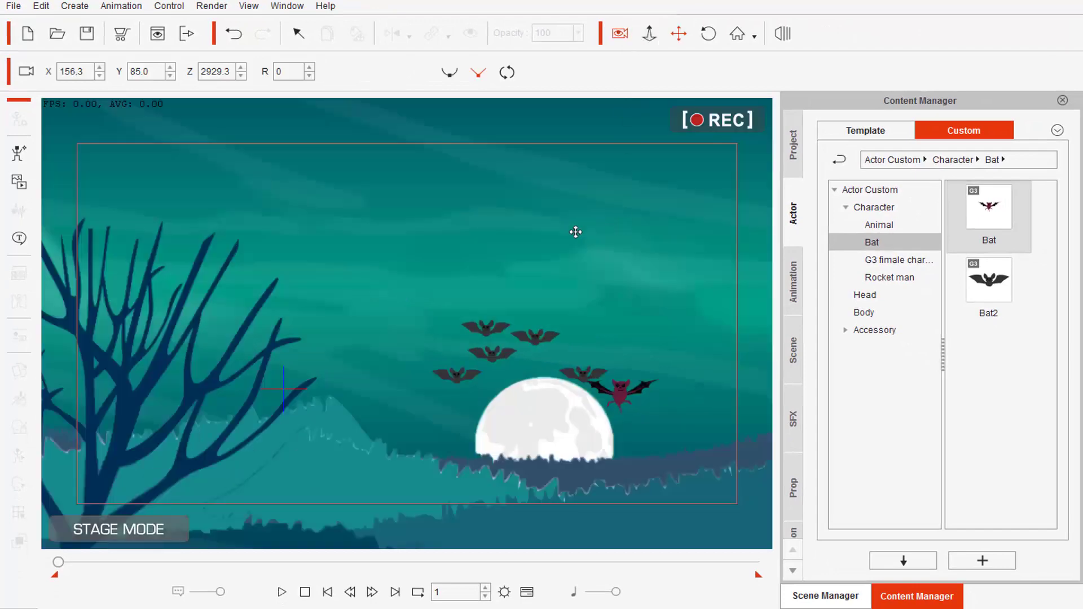
pyautogui.scroll(-2, 576, 232)
pyautogui.moveTo(516, 240); pyautogui.dragTo(579, 235)
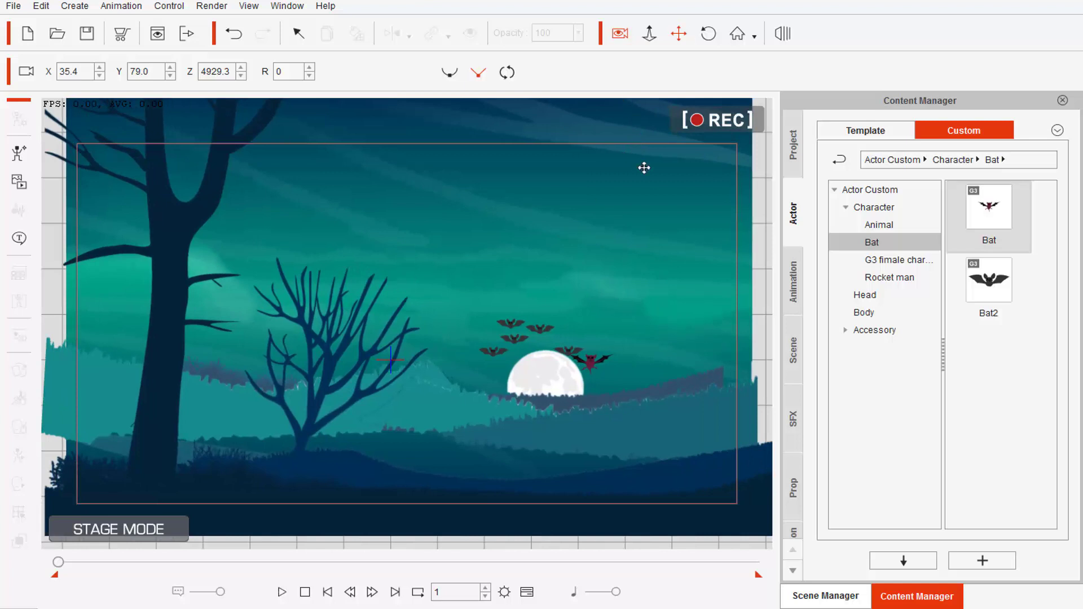
# - Turn off camera recording and move the central grey bat to about X 298.3, Y 14.3 above the moon
pyautogui.click(649, 32)
pyautogui.scroll(4, 657, 346)
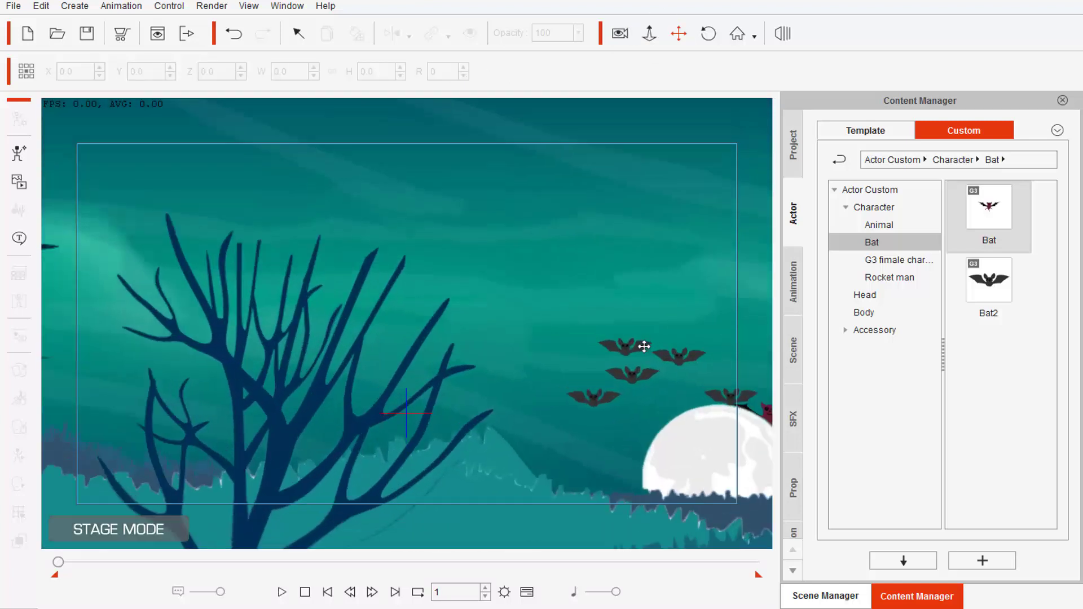
pyautogui.moveTo(624, 353); pyautogui.dragTo(333, 288)
pyautogui.moveTo(541, 269); pyautogui.dragTo(543, 267)
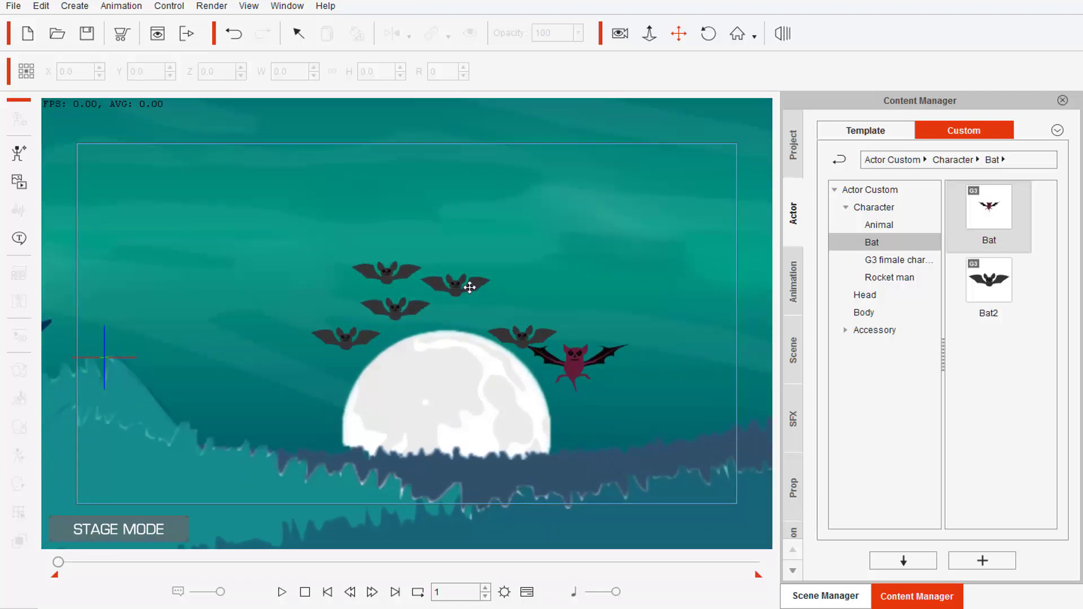
pyautogui.scroll(5, 571, 306)
pyautogui.moveTo(643, 271); pyautogui.dragTo(564, 271)
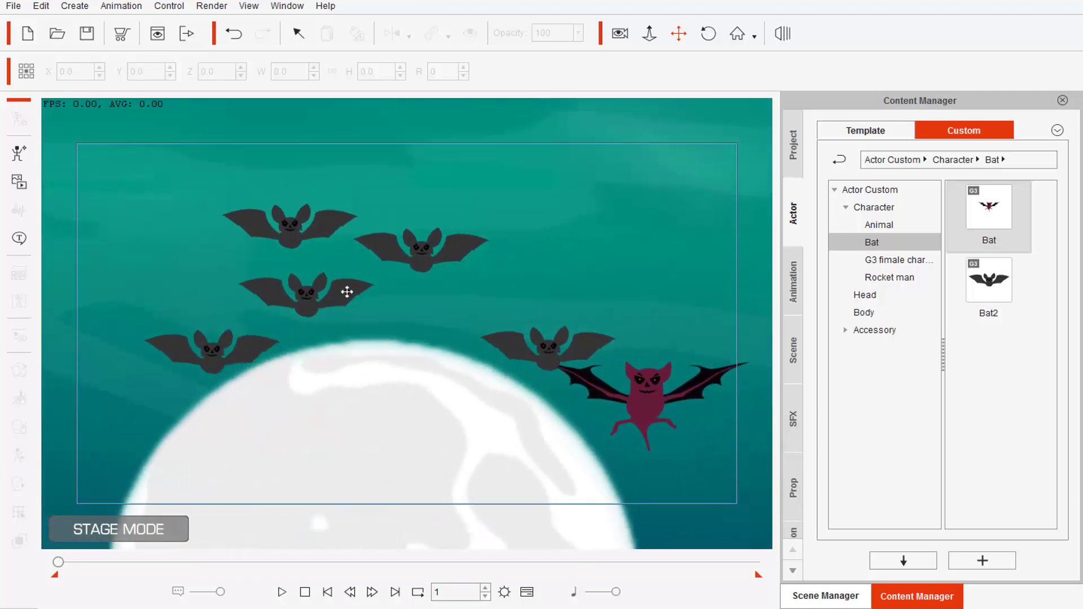
pyautogui.click(346, 293)
pyautogui.moveTo(394, 302); pyautogui.dragTo(415, 309)
# - Open the timeline and display the moon's Motion track
pyautogui.click(527, 592)
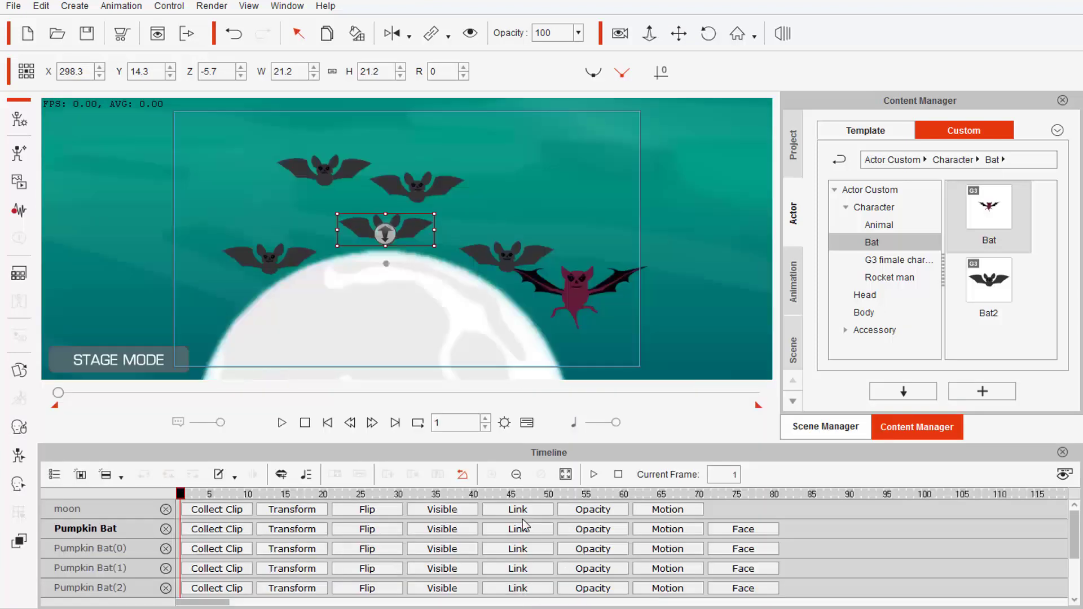
pyautogui.click(659, 510)
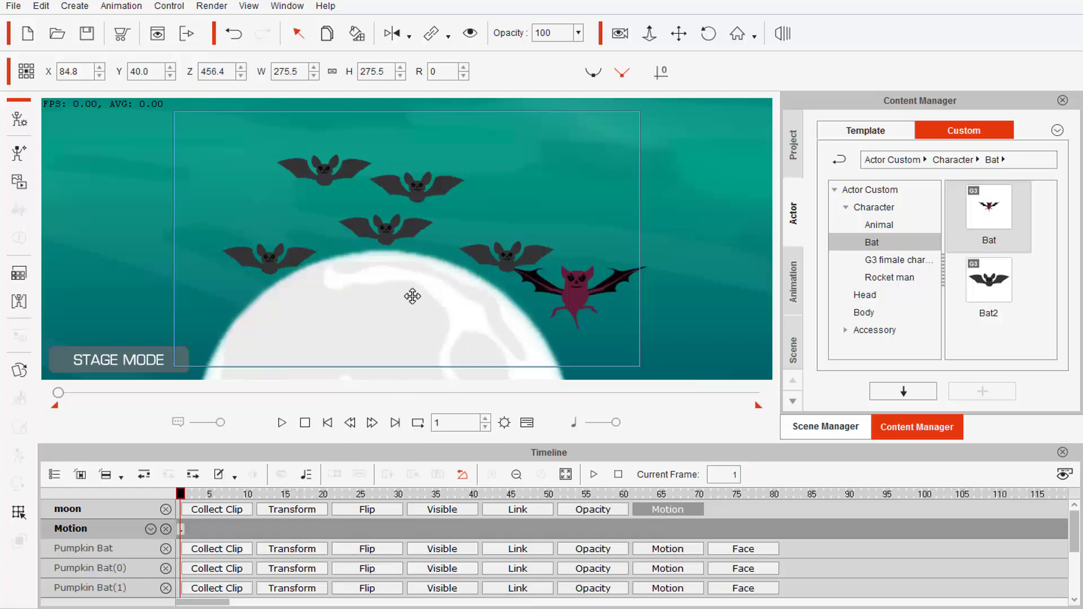
# - Apply the Wings_Bat motion from the 4_G3 Wings animation templates to the central grey bat
pyautogui.rightClick(418, 234)
pyautogui.click(805, 249)
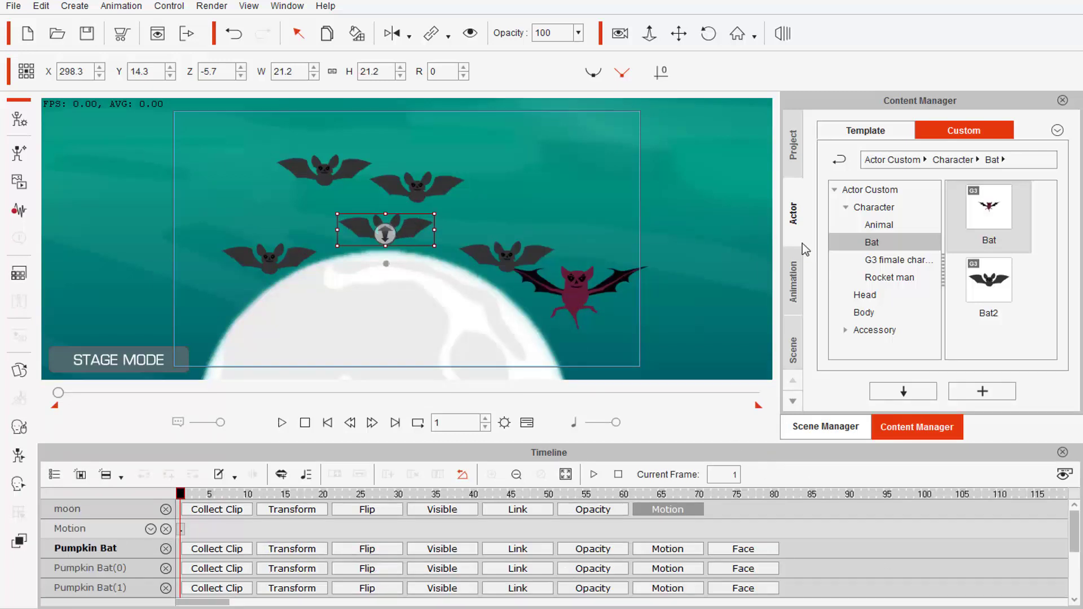
pyautogui.click(794, 281)
pyautogui.doubleClick(867, 207)
pyautogui.click(891, 277)
pyautogui.scroll(-2, 1057, 211)
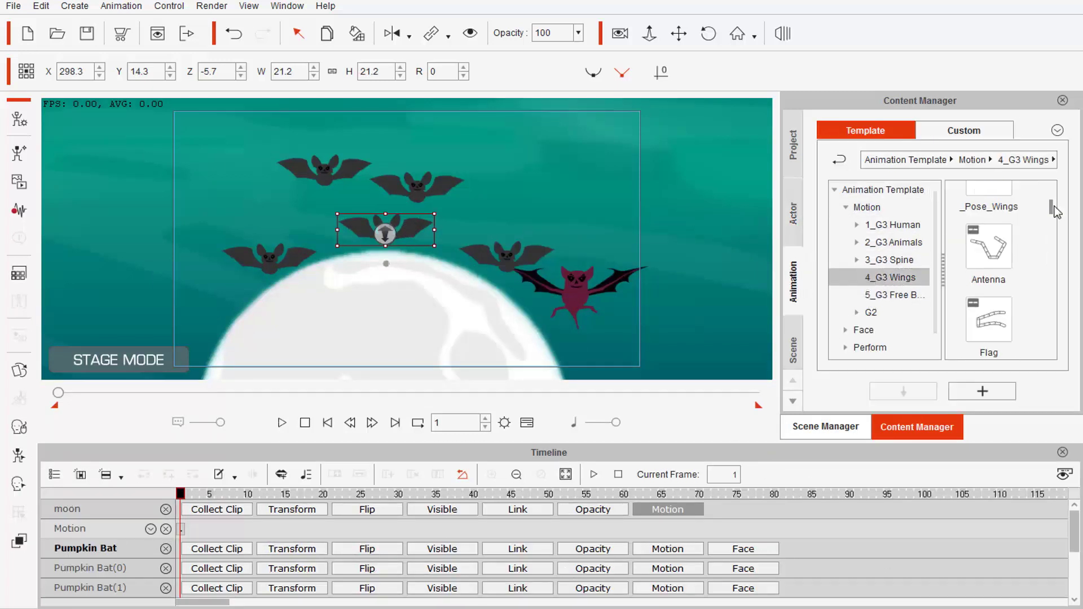
pyautogui.scroll(-6, 1057, 212)
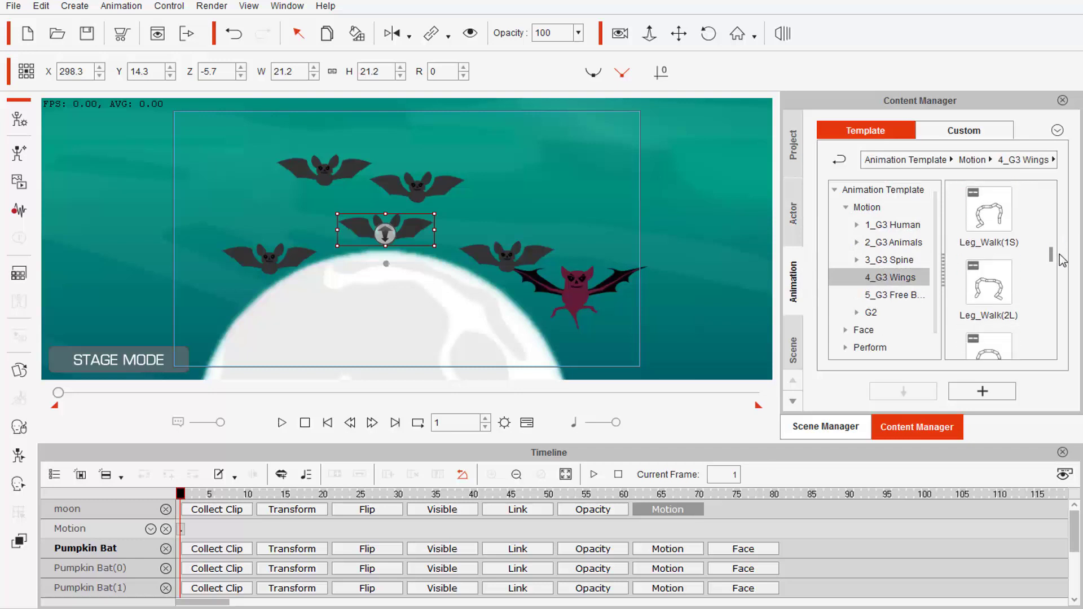
pyautogui.scroll(-10, 1057, 261)
pyautogui.doubleClick(991, 281)
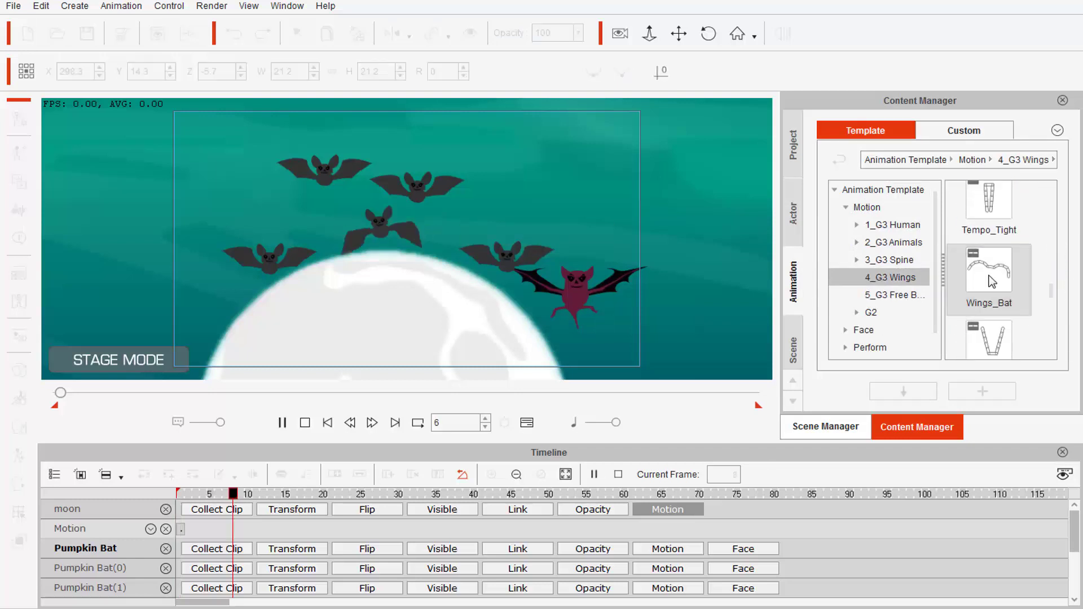
# - Apply the Wings_Bat motion to the grey bat at the moon's right edge, and select the red bat
pyautogui.click(508, 258)
pyautogui.doubleClick(979, 273)
pyautogui.click(583, 284)
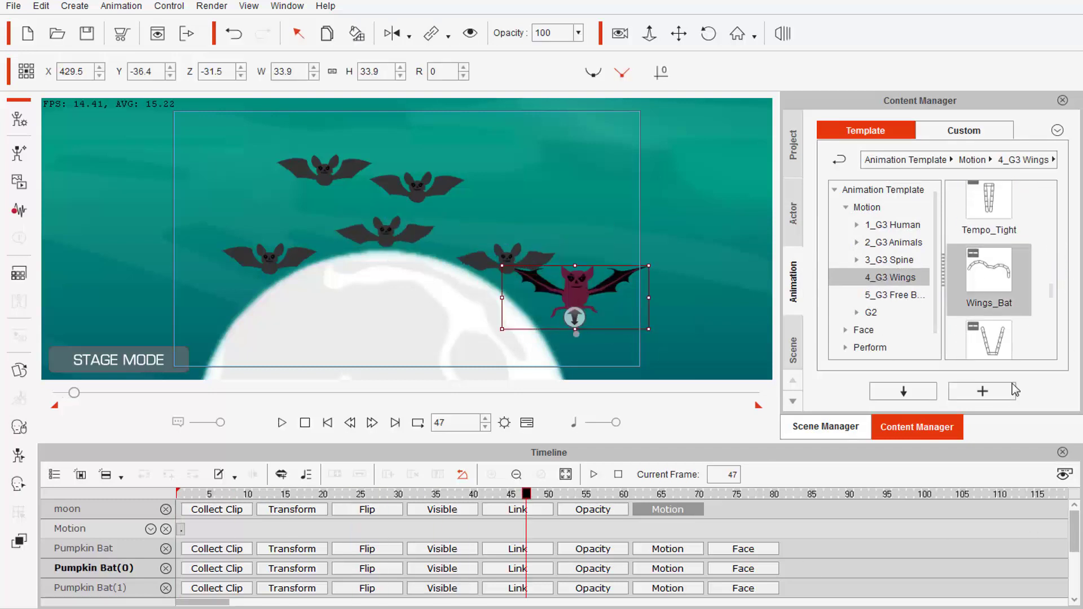
# - Apply the Wings_Bat motion to the red bat and to the topmost grey bat
pyautogui.press('Home')
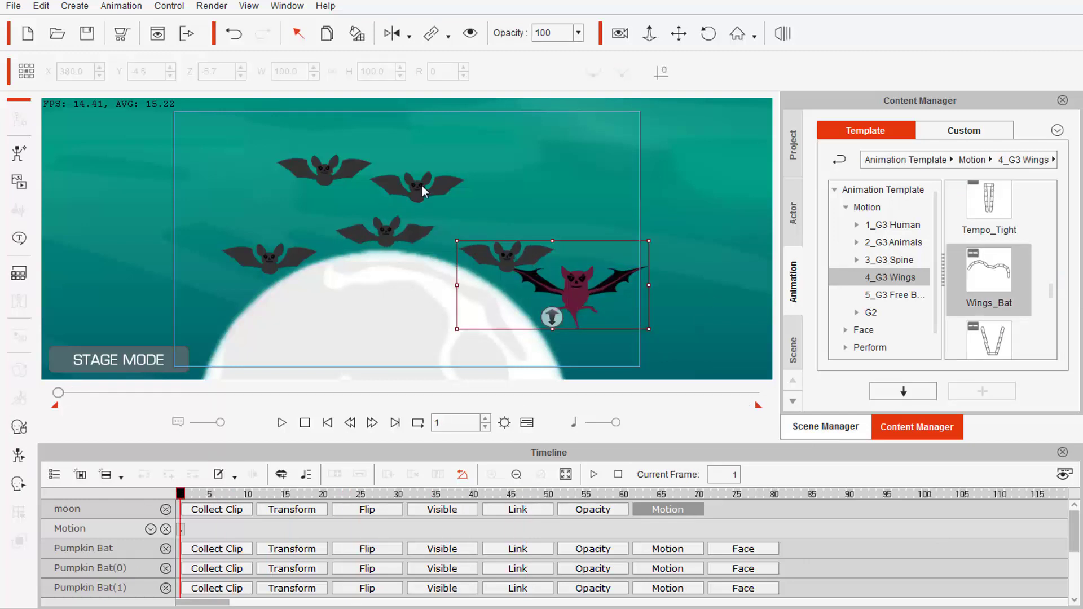
pyautogui.doubleClick(962, 289)
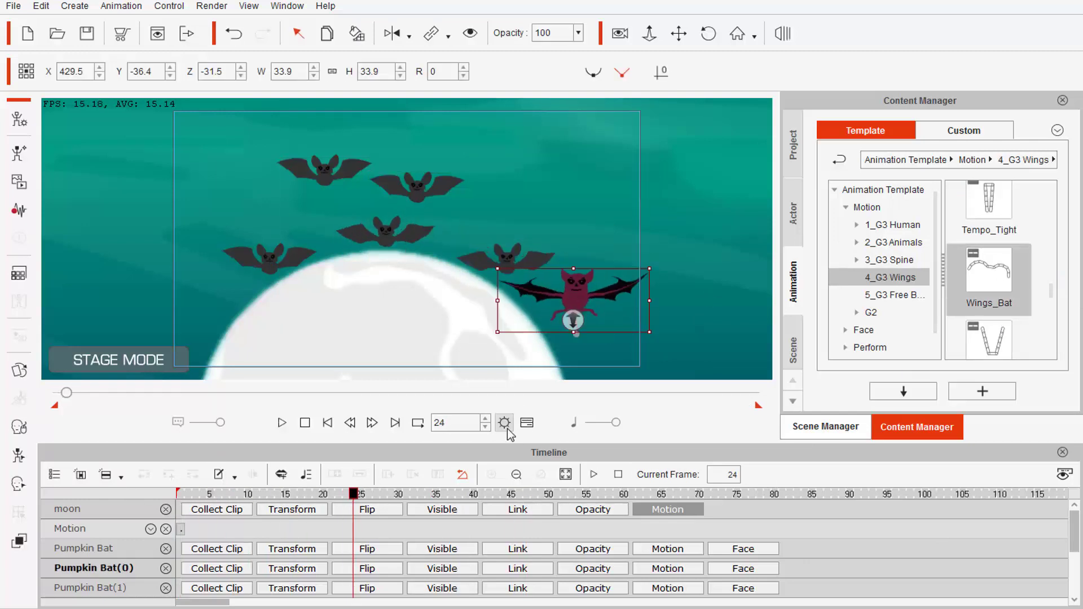
pyautogui.click(334, 170)
pyautogui.click(334, 171)
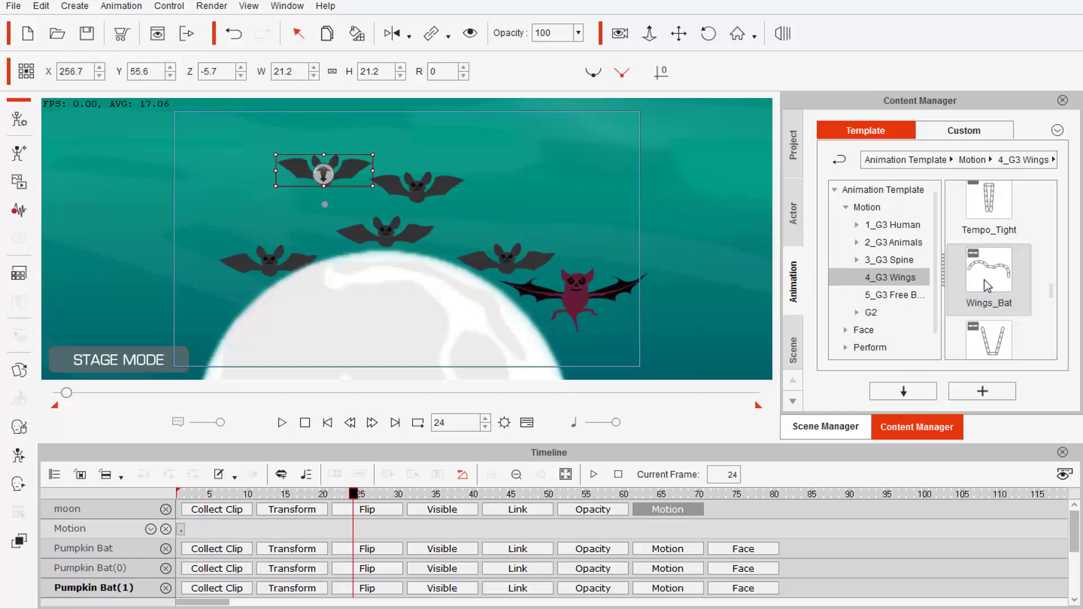
pyautogui.doubleClick(986, 286)
# - Apply the Wings_Bat motion to the grey bat beside the topmost one and, from frame 1, to the central grey bat
pyautogui.click(426, 189)
pyautogui.click(425, 188)
pyautogui.doubleClick(987, 286)
pyautogui.click(388, 231)
pyautogui.click(306, 423)
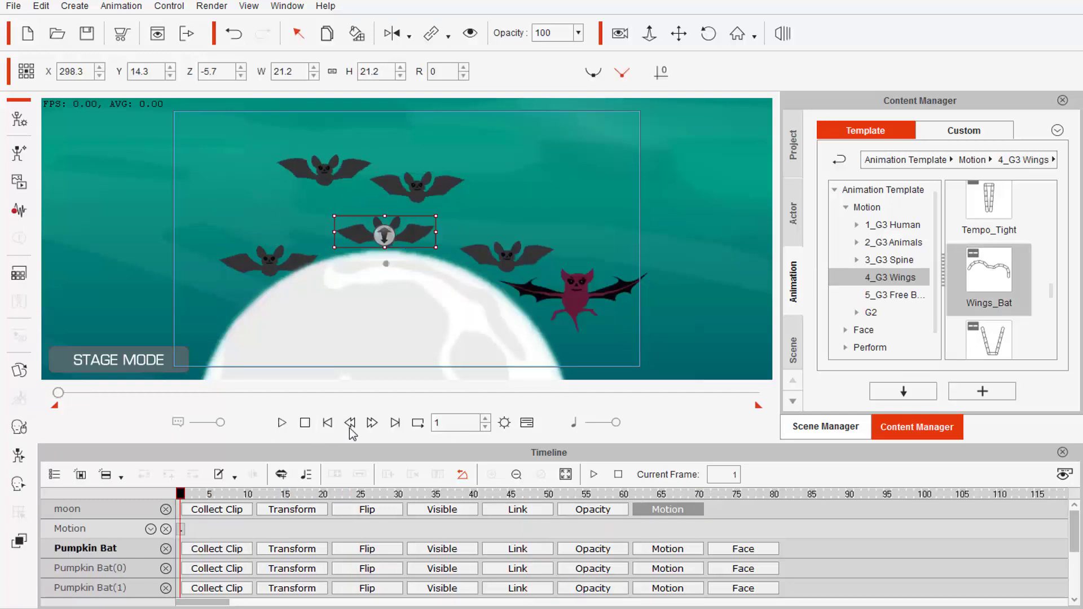
pyautogui.doubleClick(1000, 275)
pyautogui.click(306, 423)
# - Hide the moon's Motion track in the timeline and display the Motion track of Pumpkin Bat
pyautogui.click(286, 510)
pyautogui.click(287, 510)
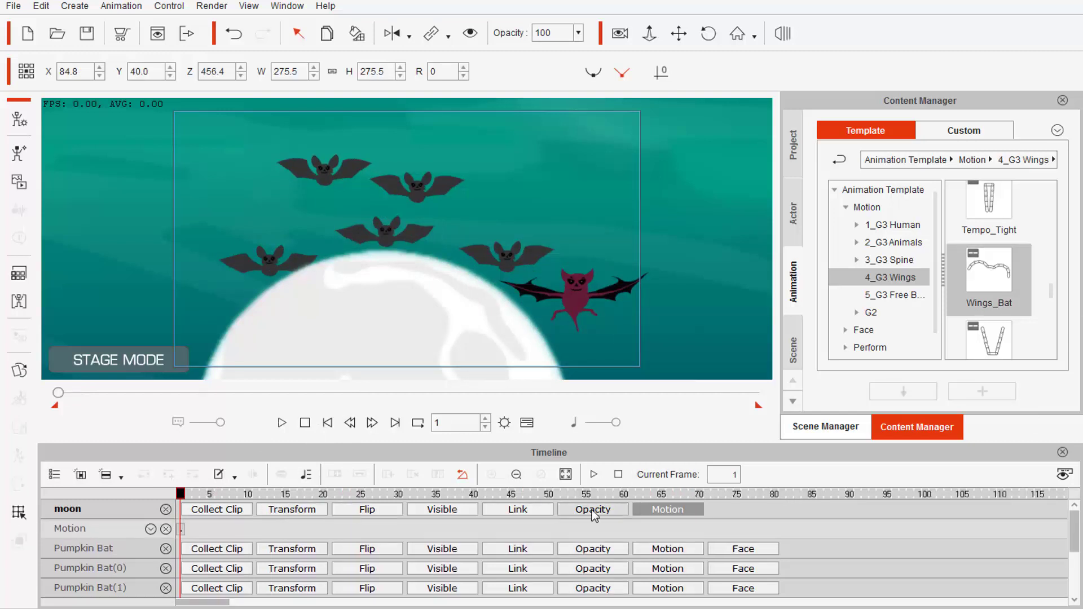
pyautogui.click(671, 511)
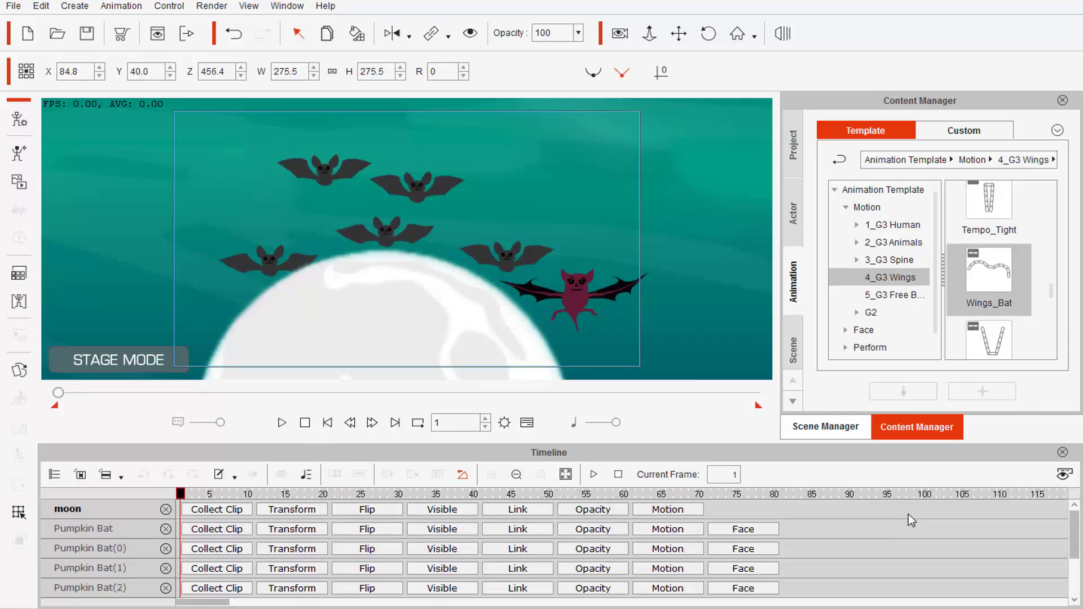
pyautogui.click(580, 294)
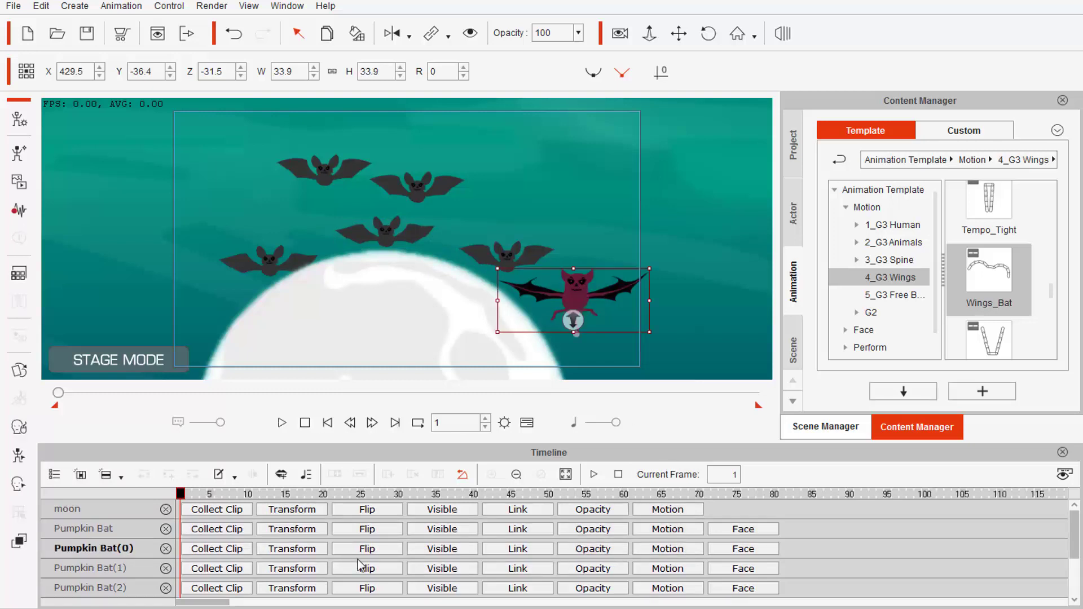
pyautogui.click(697, 530)
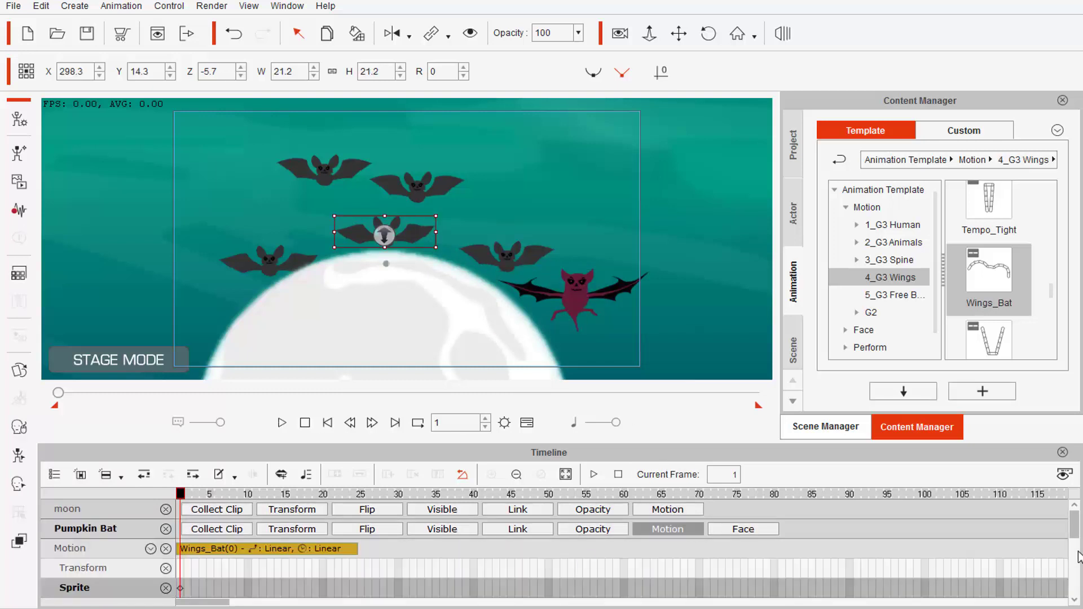
# - Play back the flapping bats with the whole night scene in view
pyautogui.click(679, 34)
pyautogui.moveTo(706, 304)
pyautogui.mouseDown()
pyautogui.moveTo(683, 260)
pyautogui.moveTo(691, 312)
pyautogui.mouseUp()
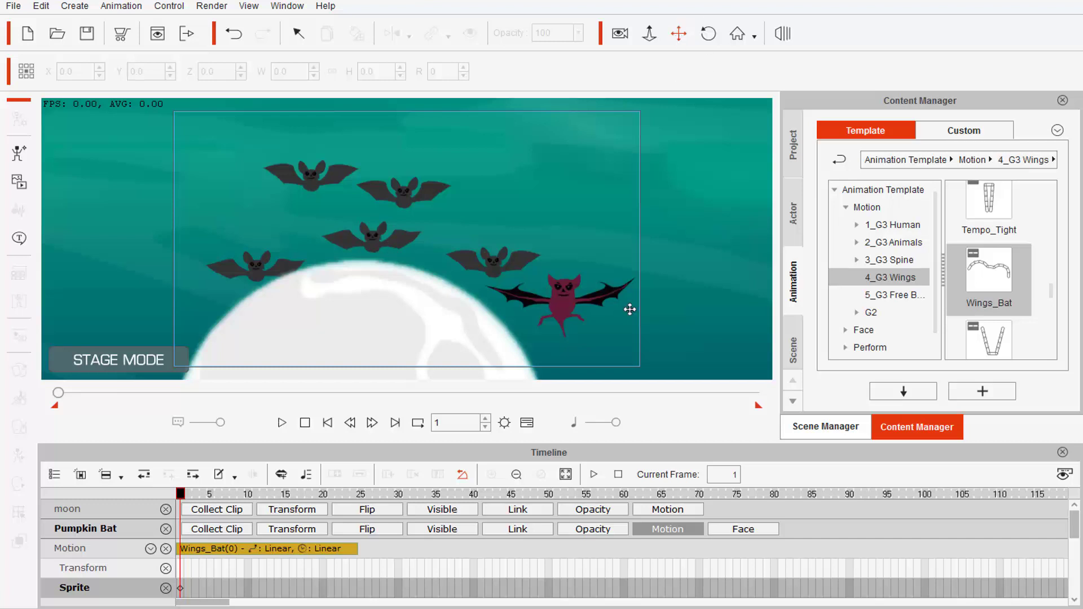
pyautogui.scroll(-10, 630, 309)
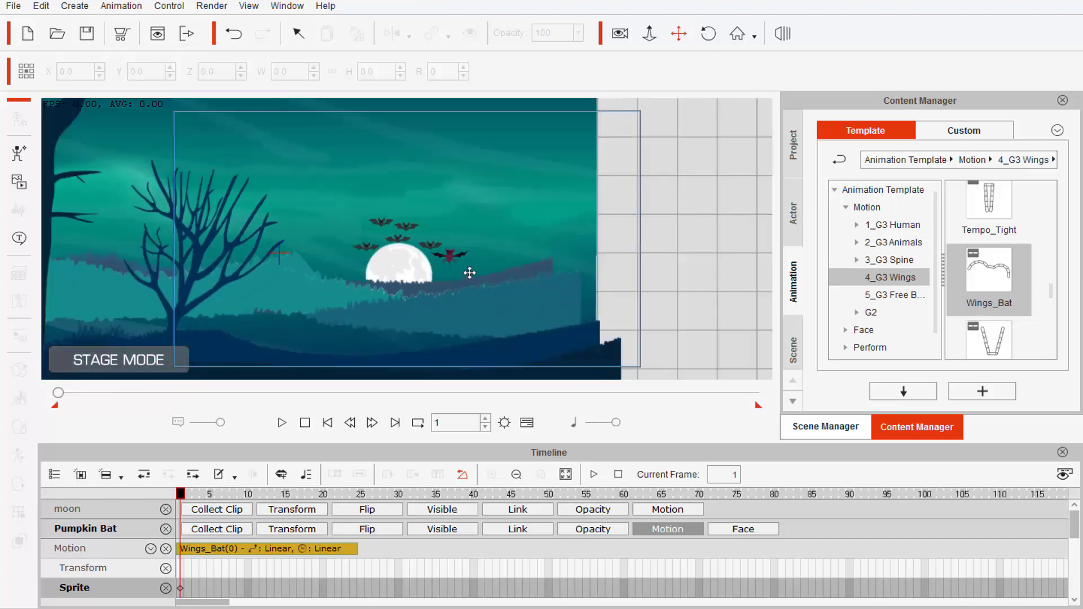
pyautogui.moveTo(468, 291); pyautogui.dragTo(581, 305)
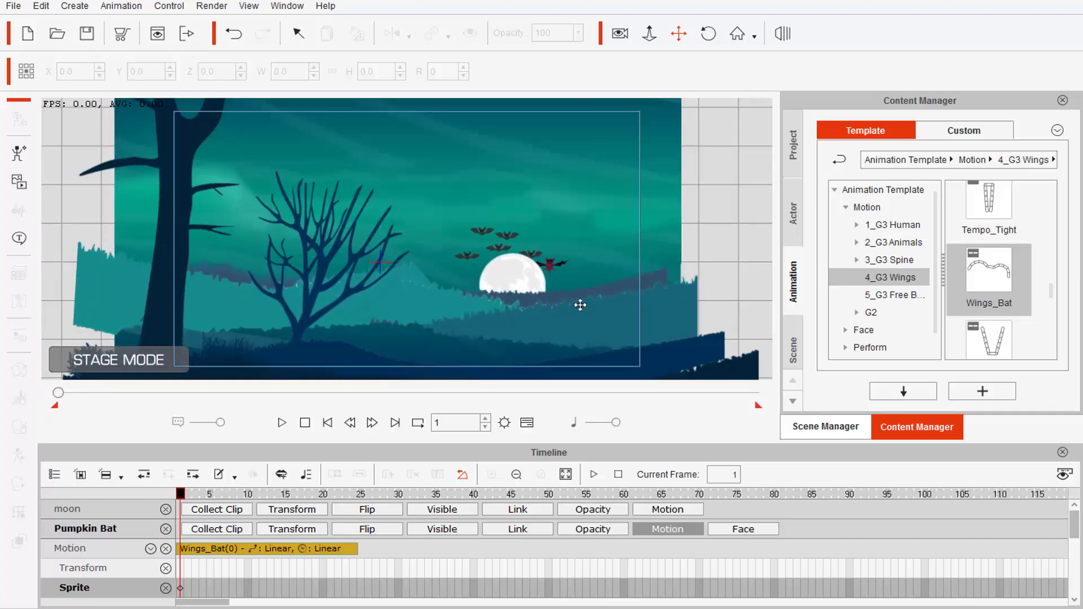
pyautogui.scroll(-1, 581, 304)
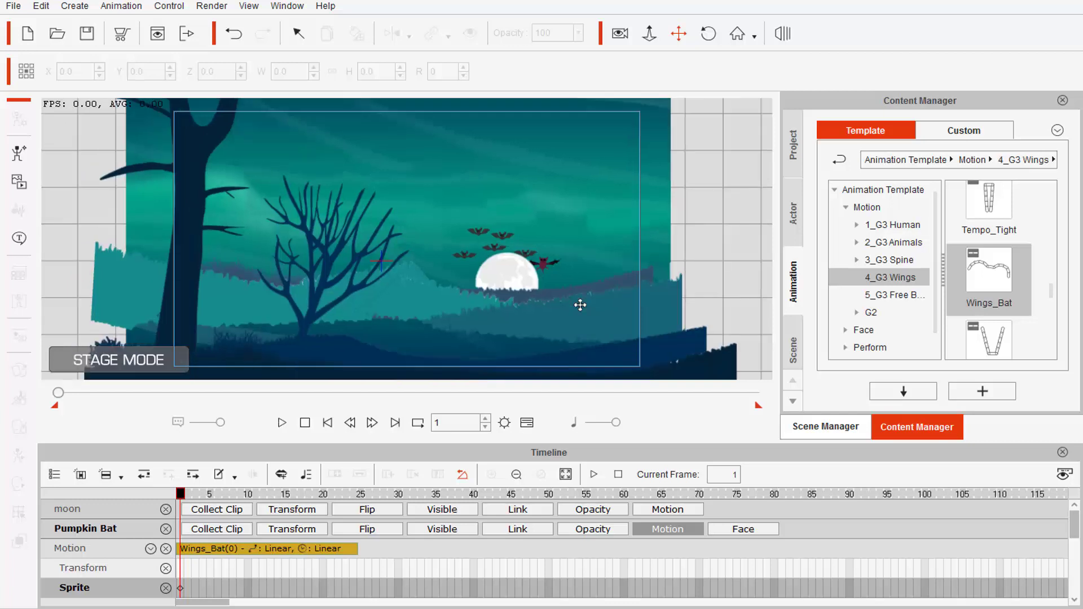
pyautogui.click(280, 423)
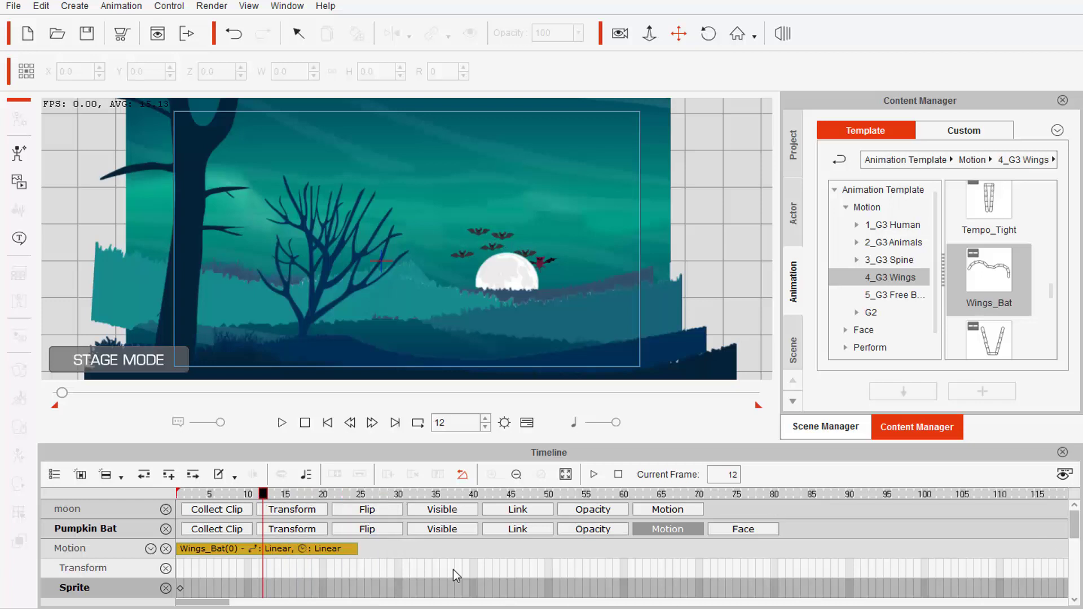
# - Display the Motion track of Pumpkin Bat(1) and move its Wings_Bat clip to the start of the timeline
pyautogui.moveTo(1075, 525); pyautogui.dragTo(1074, 587)
pyautogui.click(672, 544)
pyautogui.click(668, 514)
pyautogui.scroll(3, 1076, 590)
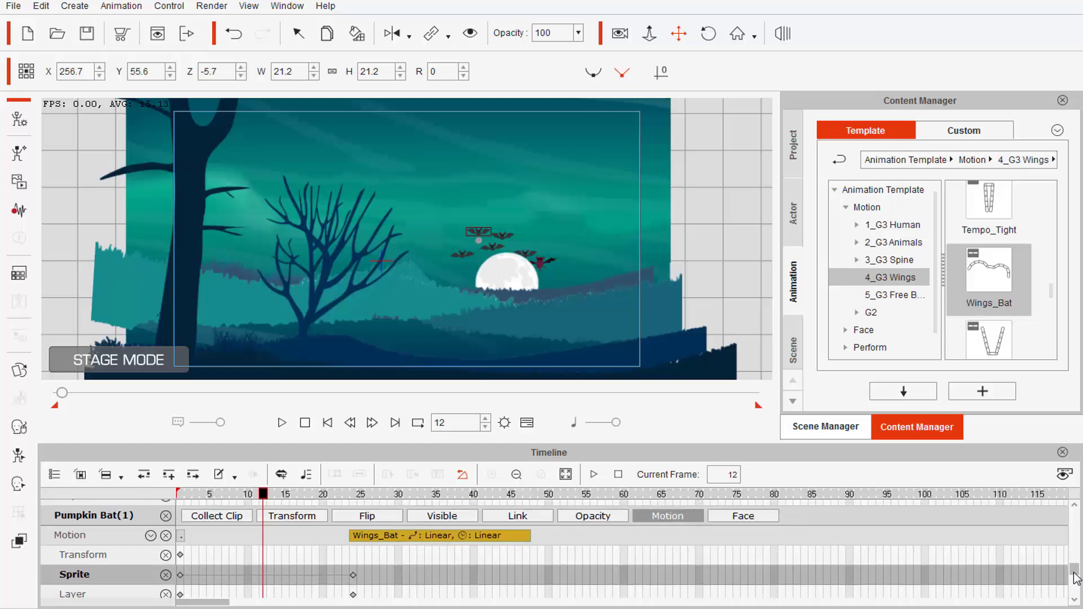
pyautogui.scroll(-4, 1076, 579)
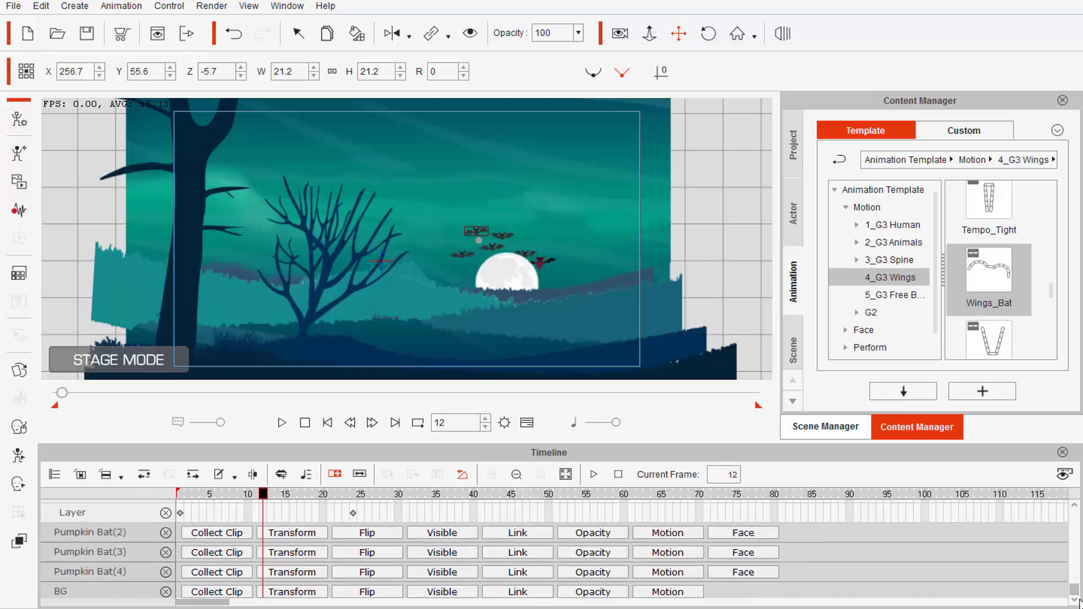
# - Display the Motion track of Pumpkin Bat(2) and move its Wings_Bat clip to start at about frame 2
pyautogui.click(671, 532)
pyautogui.scroll(2, 633, 543)
pyautogui.moveTo(624, 508); pyautogui.dragTo(278, 507)
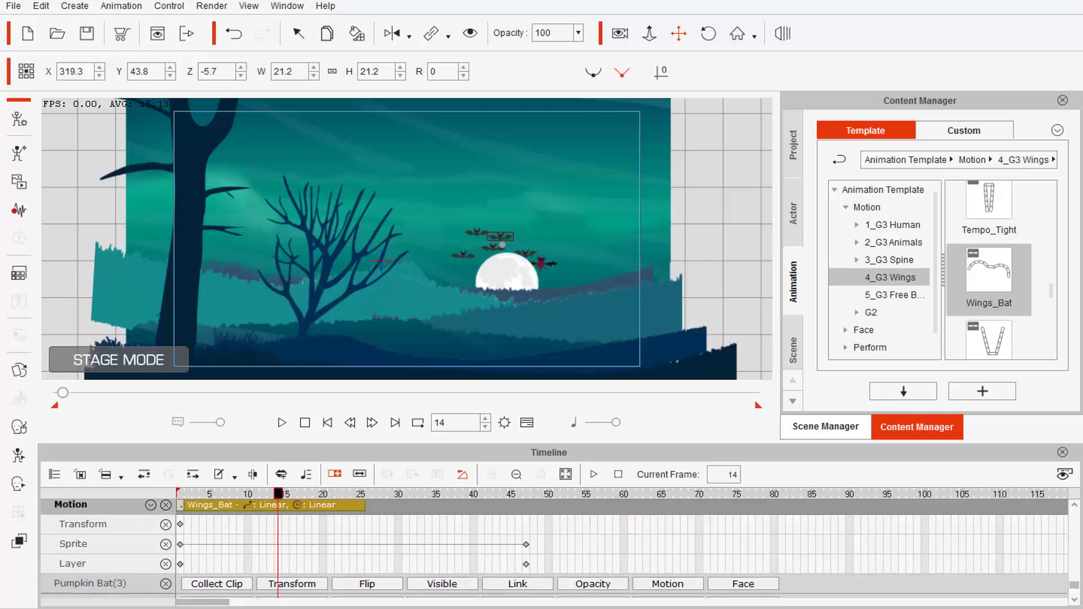
# - Display the Motion tracks of Pumpkin Bat(3) and Pumpkin Bat(4), and move Pumpkin Bat(4)'s Wings_Bat clip to start at about frame 2
pyautogui.scroll(-2, 782, 540)
pyautogui.click(672, 561)
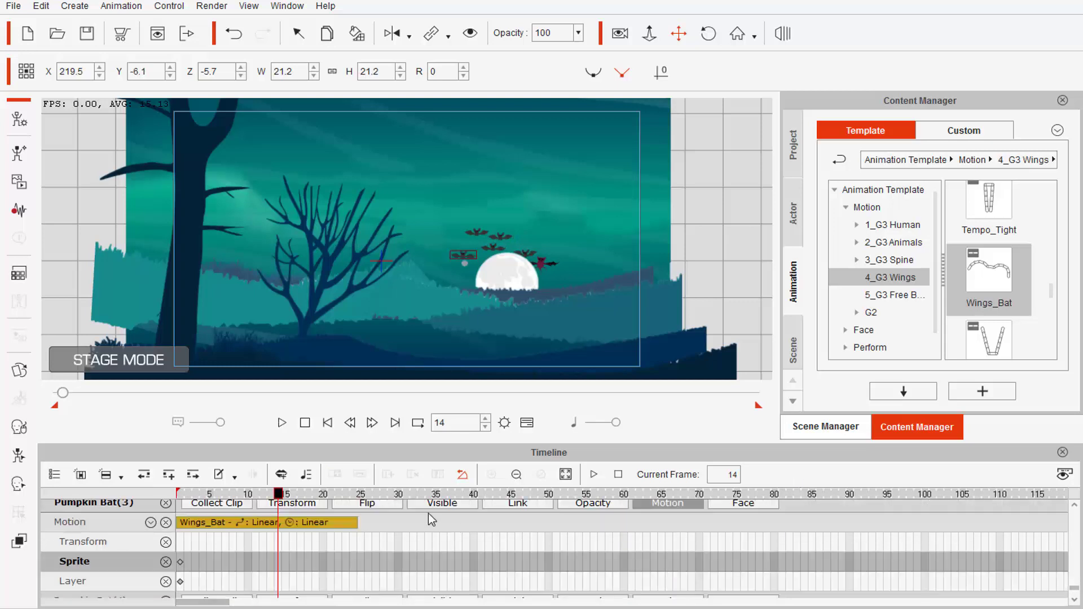
pyautogui.scroll(-2, 696, 552)
pyautogui.click(660, 571)
pyautogui.moveTo(459, 529); pyautogui.dragTo(210, 529)
pyautogui.scroll(-1, 845, 533)
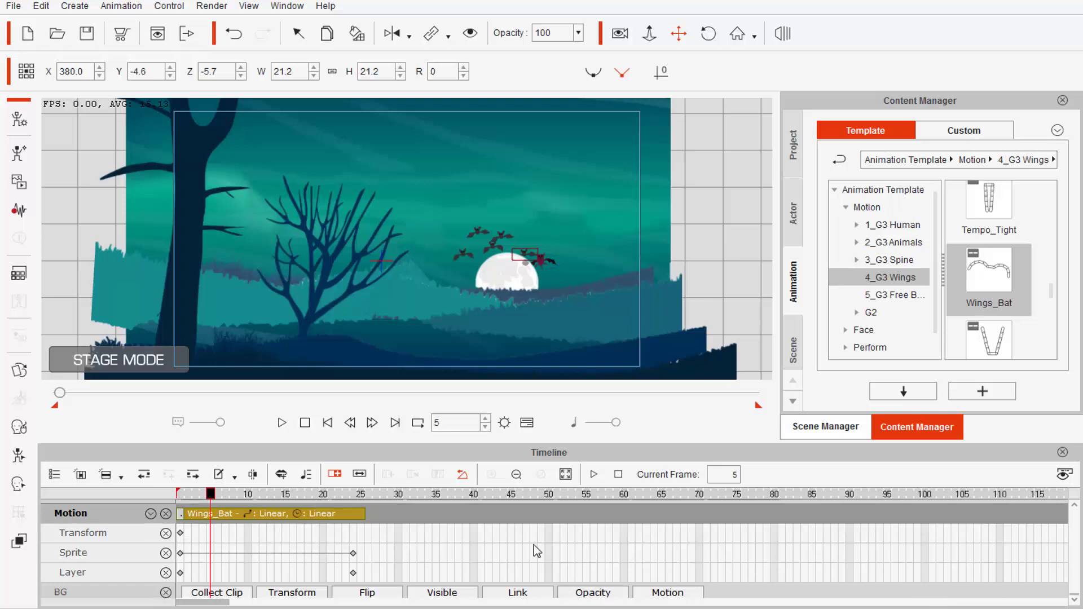
# - Check the bats' Motion tracks and the list of sub-tracks available under Pumpkin Bat's Motion track
pyautogui.click(752, 533)
pyautogui.scroll(1, 595, 539)
pyautogui.scroll(-1, 595, 539)
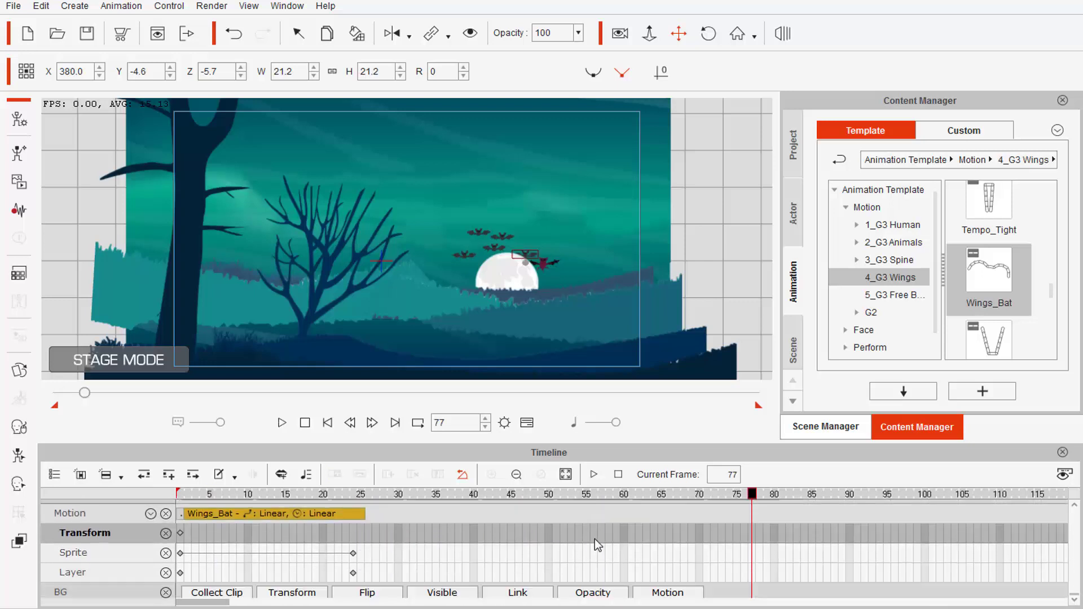
pyautogui.scroll(15, 695, 554)
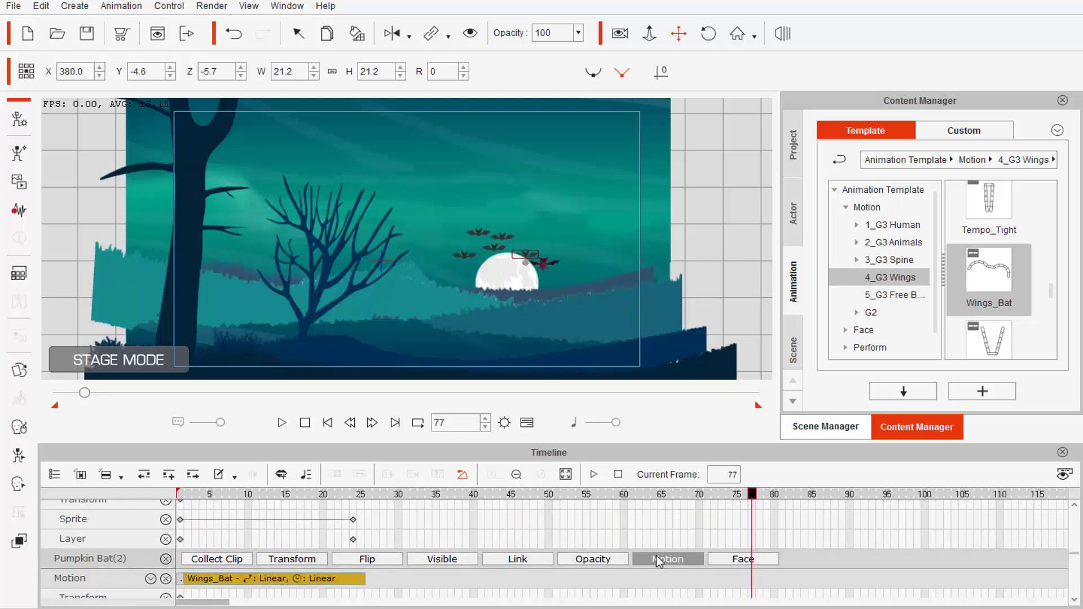
pyautogui.scroll(5, 655, 556)
pyautogui.click(151, 549)
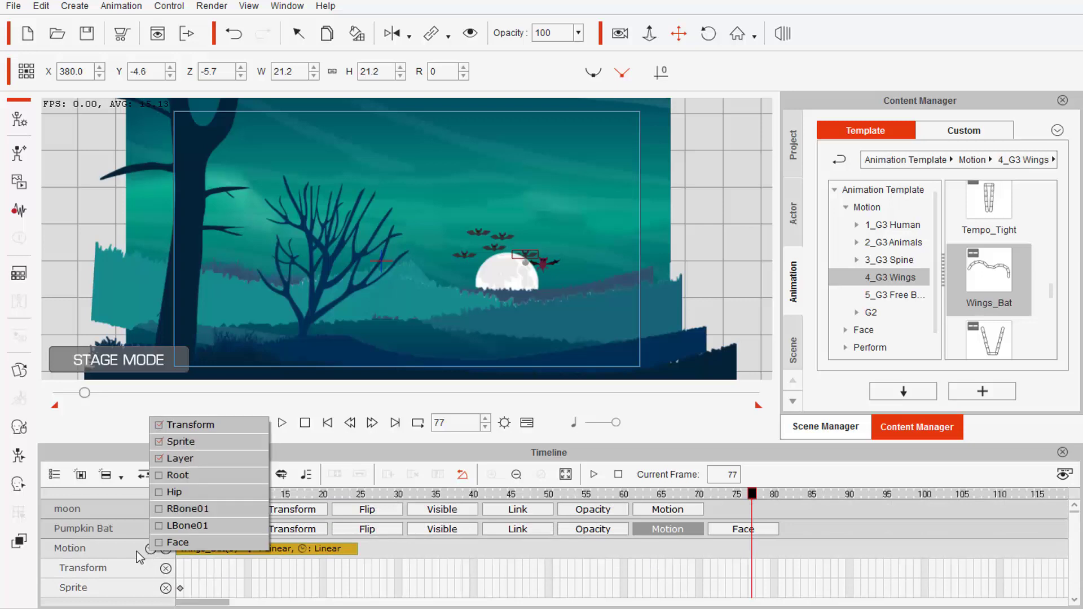
pyautogui.click(136, 550)
pyautogui.click(721, 586)
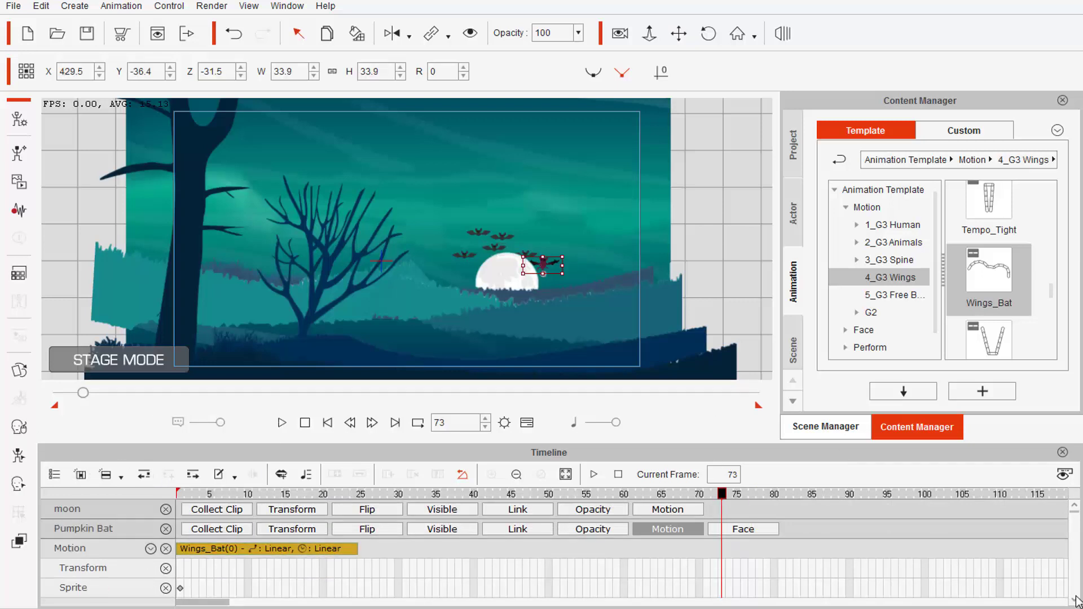
# - Preview the flock's wing flapping, moving the playhead through the first frames to frame 13
pyautogui.click(282, 423)
pyautogui.click(282, 425)
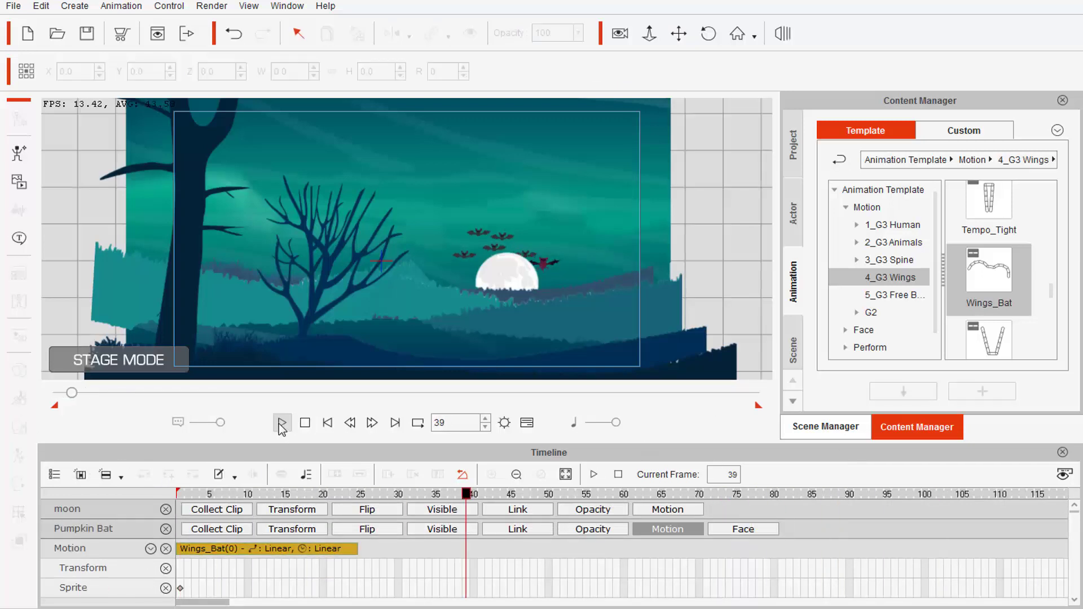
pyautogui.moveTo(270, 493); pyautogui.dragTo(227, 504)
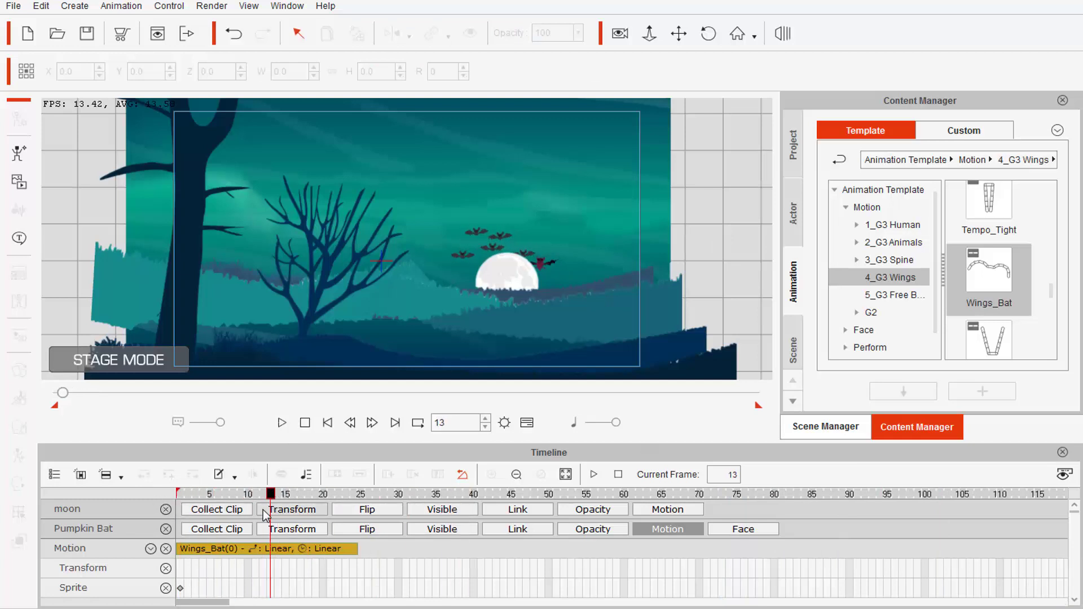
# - Slow Pumpkin Bat's flapping by stretching its Wings_Bat(0) clip to about frame 30 in change-speed mode
pyautogui.click(310, 553)
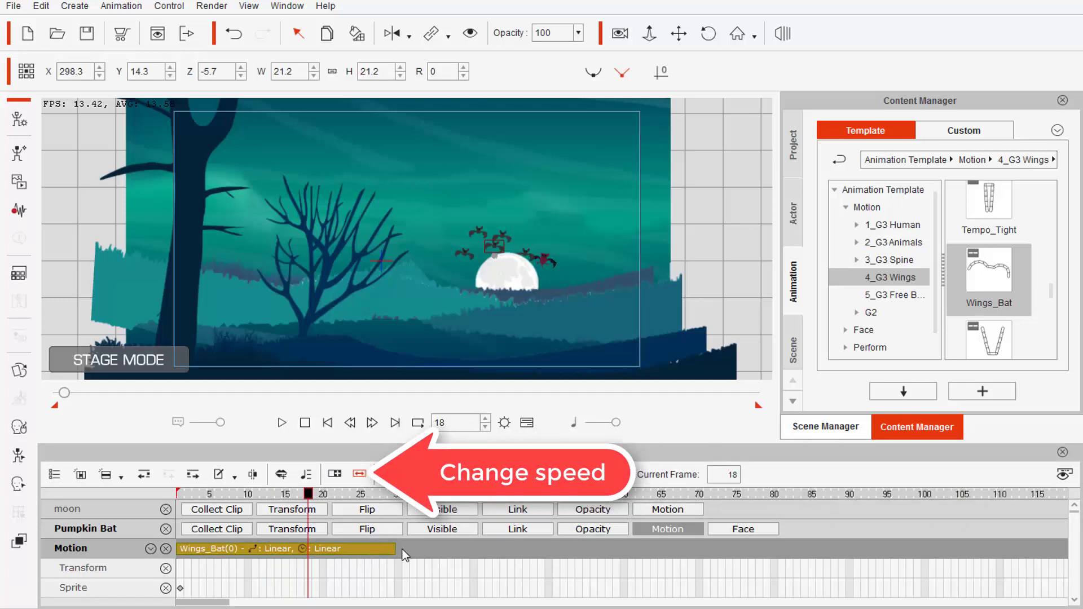
pyautogui.moveTo(403, 550); pyautogui.dragTo(404, 550)
pyautogui.scroll(-1, 624, 563)
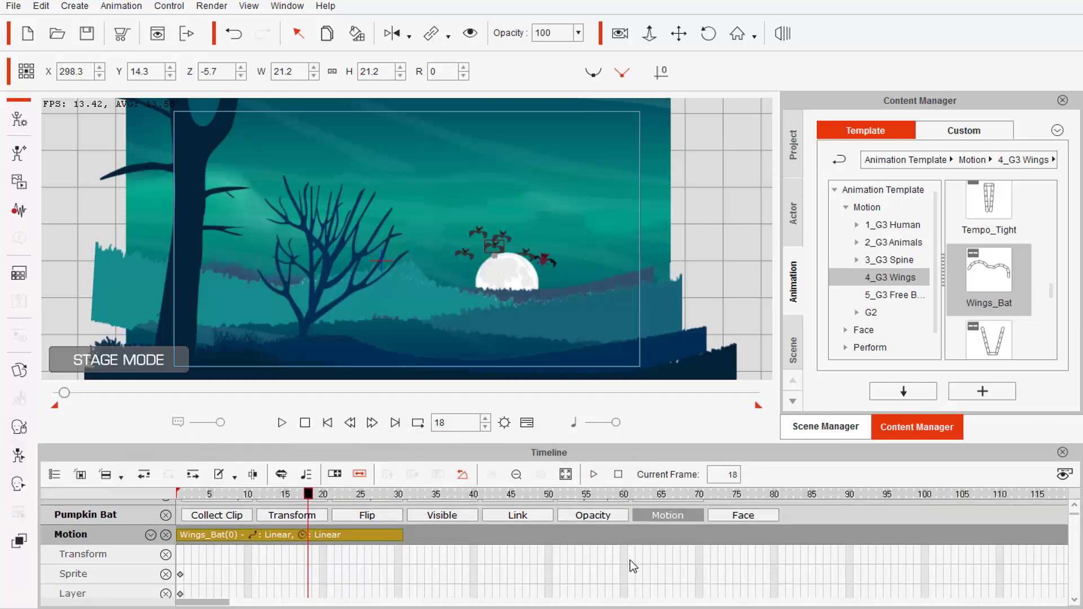
# - Display Pumpkin Bat(0)'s Motion track in place of Pumpkin Bat's and stretch its Wings_Bat clip to about frame 28 in change-speed mode
pyautogui.click(681, 515)
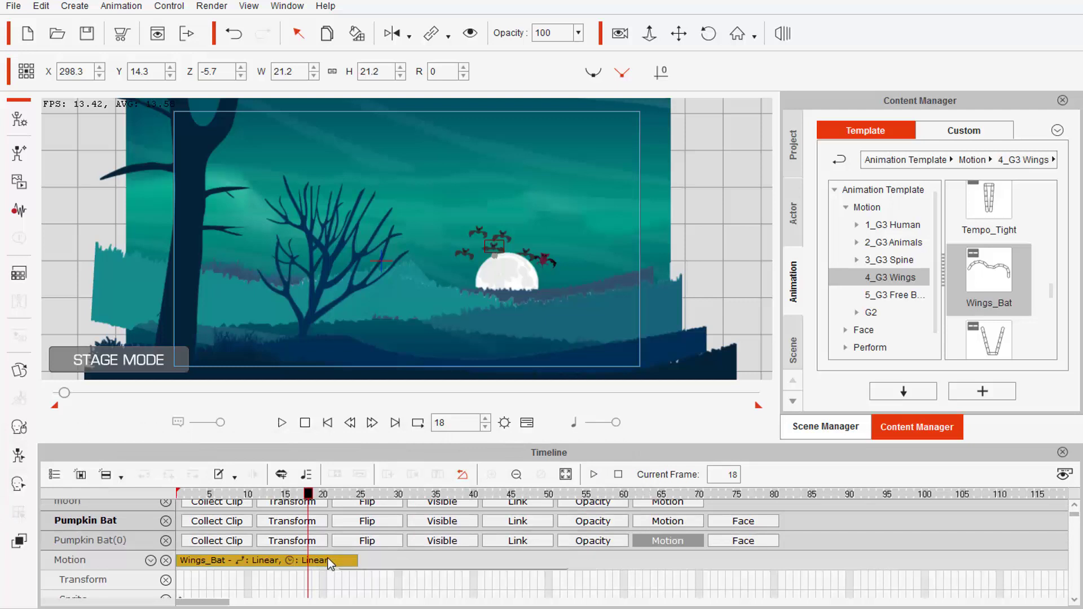
pyautogui.click(311, 560)
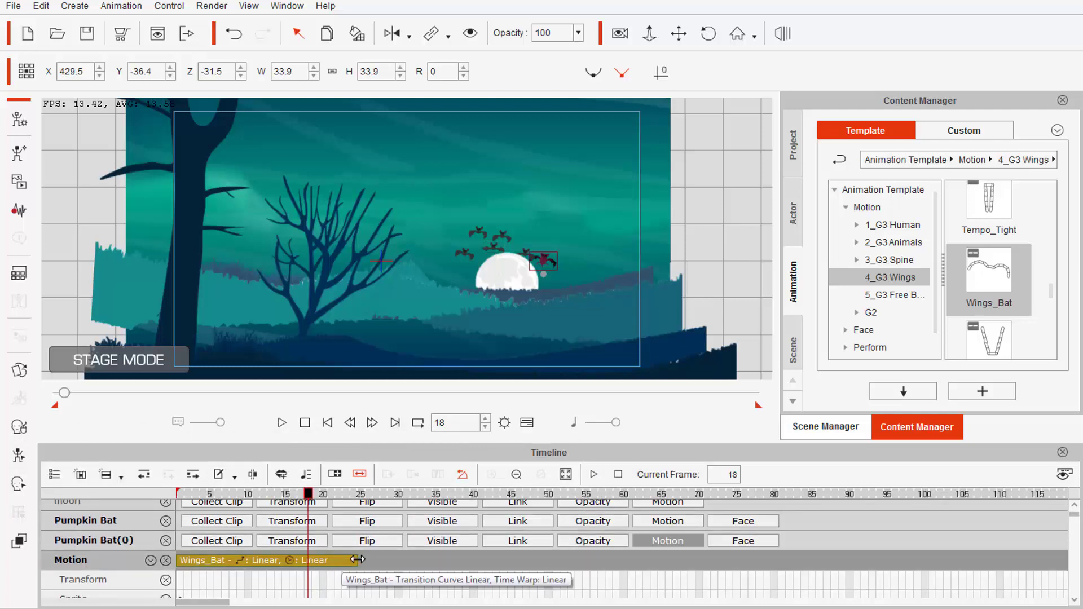
pyautogui.moveTo(356, 559); pyautogui.dragTo(389, 561)
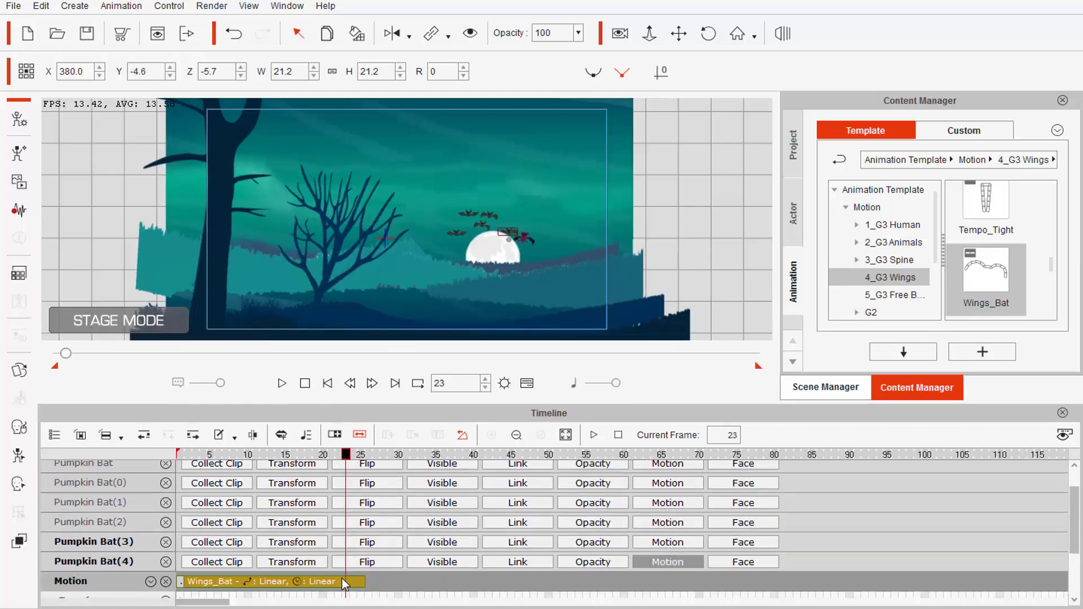
# - Speed up Pumpkin Bat(4)'s flapping by shortening its Wings_Bat clip to about frame 16, and hide its Motion track
pyautogui.moveTo(364, 584); pyautogui.dragTo(294, 585)
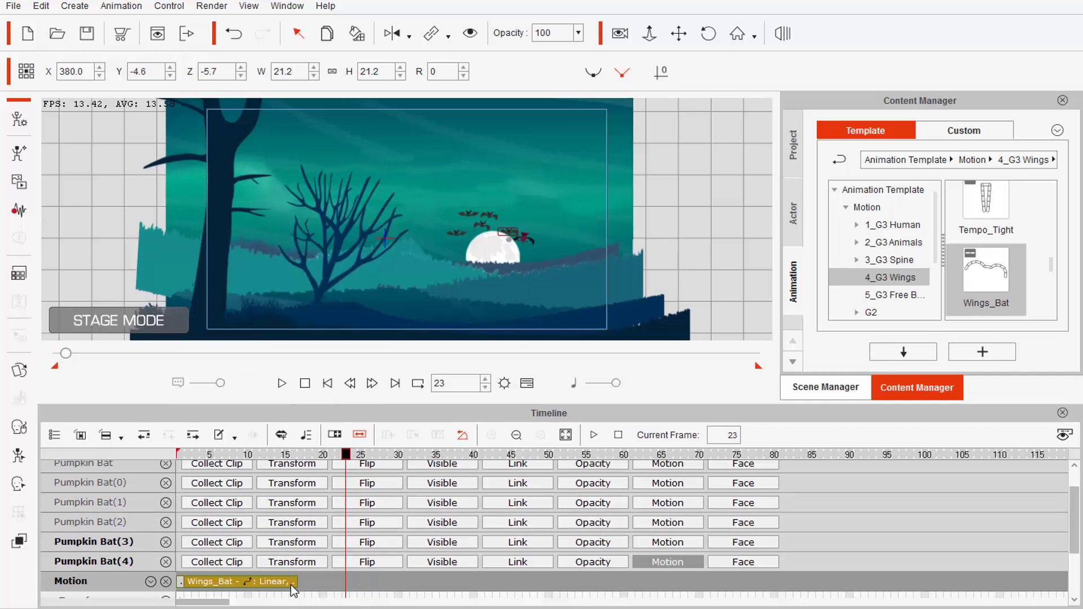
pyautogui.click(670, 562)
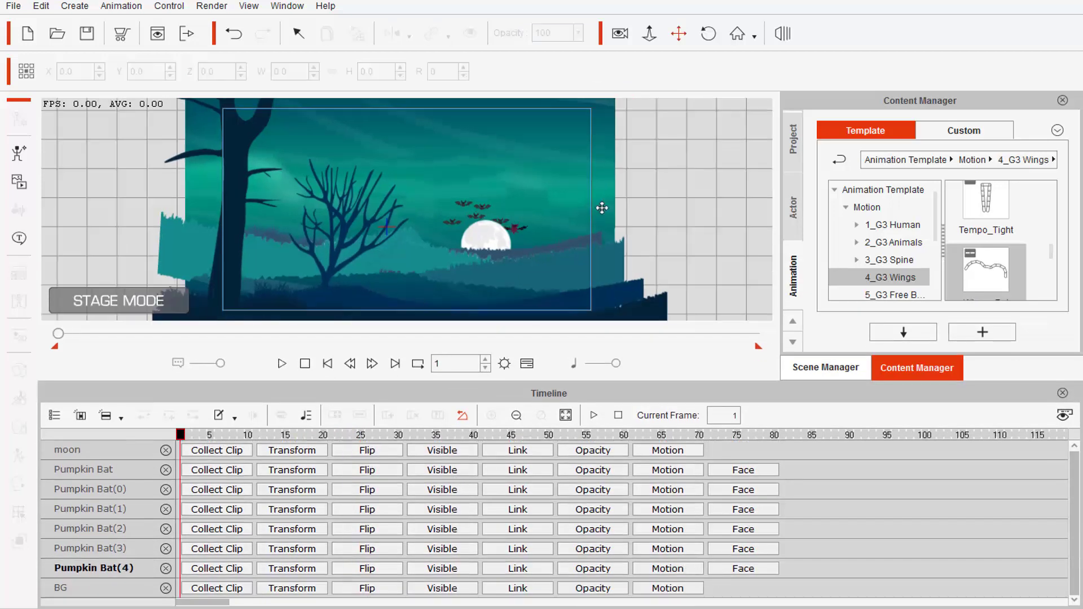
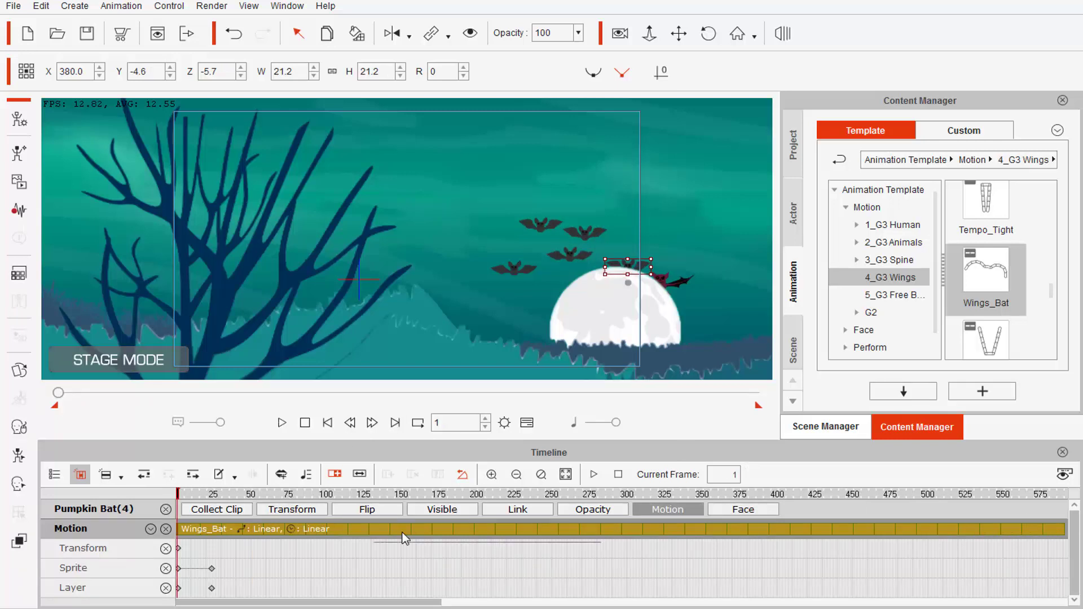
# - Loop Pumpkin Bat(3)'s Wings_Bat clip from the timeline start to about frame 578, and select the central grey bat
pyautogui.click(169, 497)
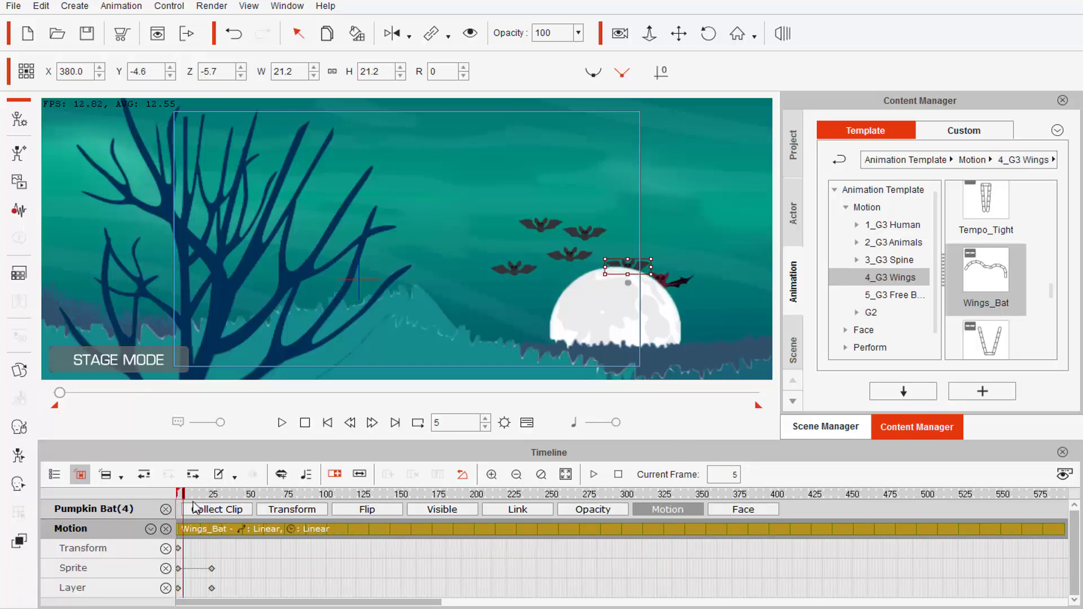
pyautogui.click(513, 269)
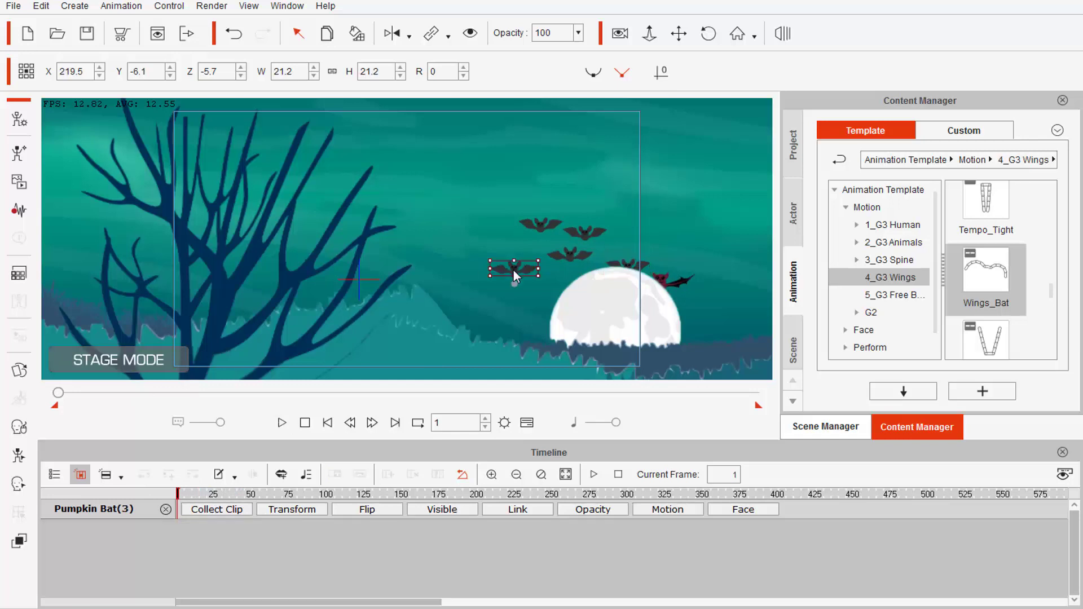
pyautogui.click(667, 510)
pyautogui.moveTo(207, 529); pyautogui.dragTo(1045, 529)
pyautogui.click(567, 252)
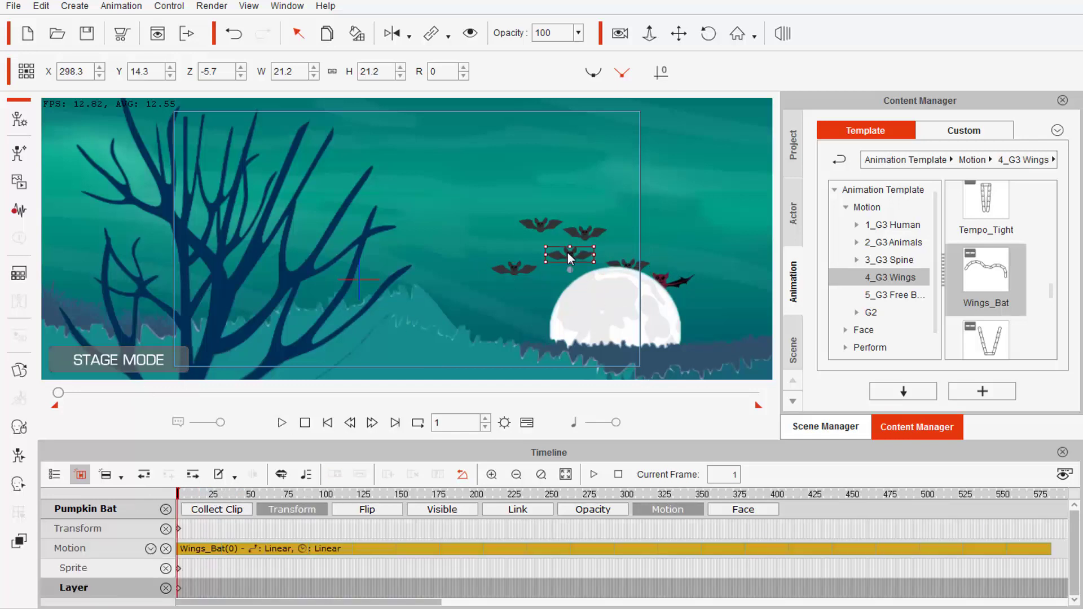
# - Check the grey bats' looped clips and loop Pumpkin Bat(0)'s Wings_Bat clip to about frame 591
pyautogui.click(581, 232)
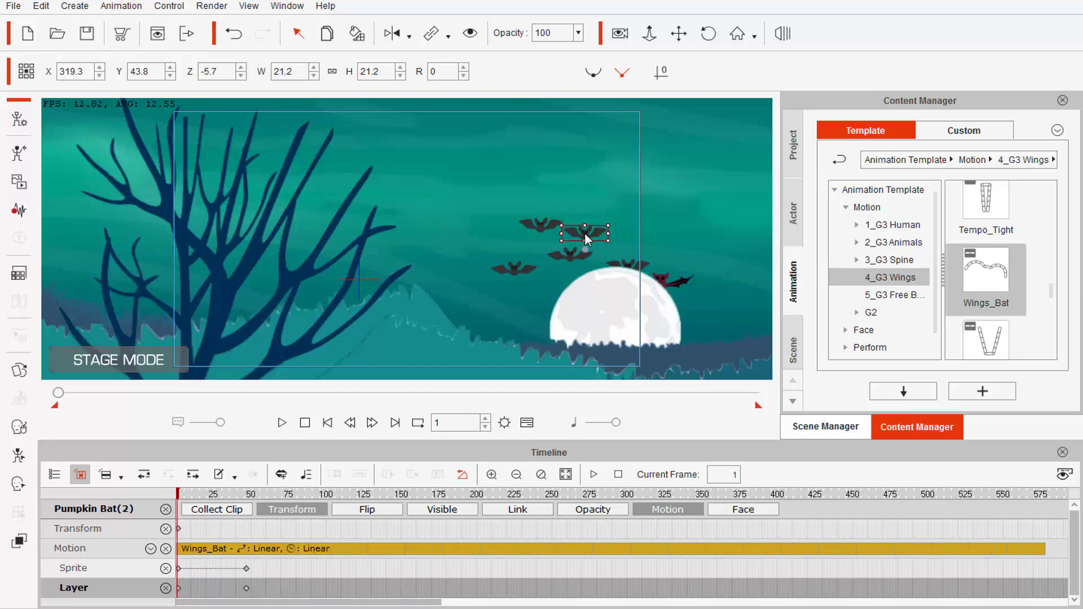
pyautogui.click(571, 257)
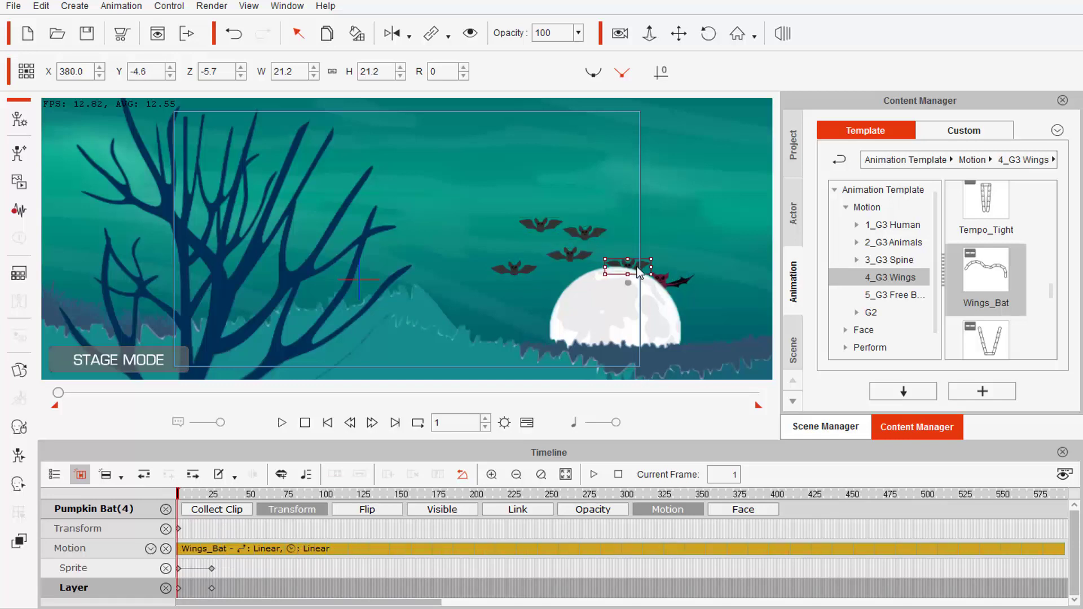
pyautogui.click(673, 281)
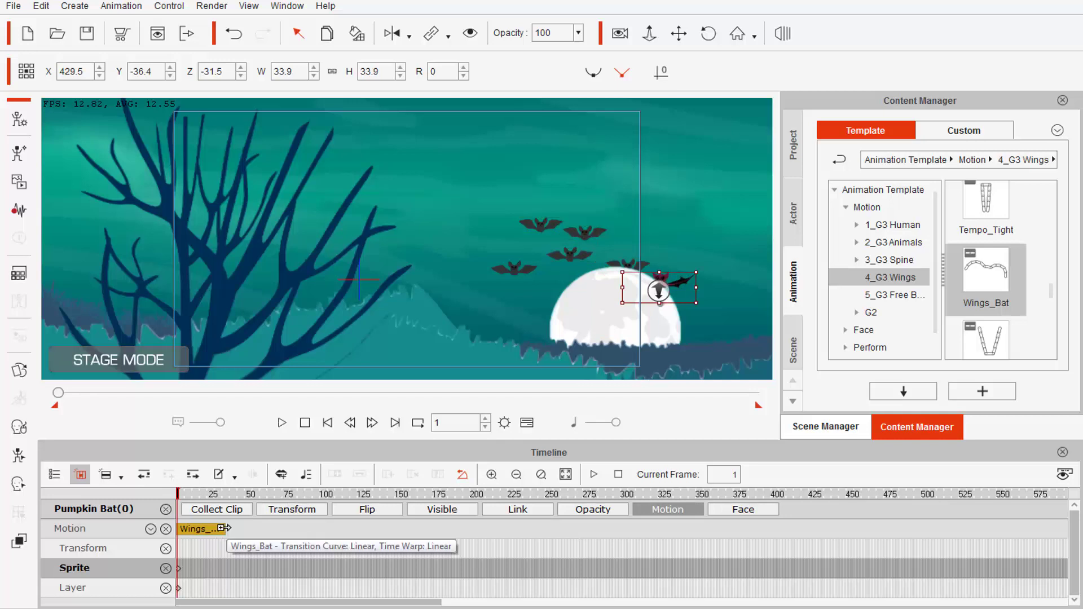
pyautogui.moveTo(224, 529); pyautogui.dragTo(1065, 530)
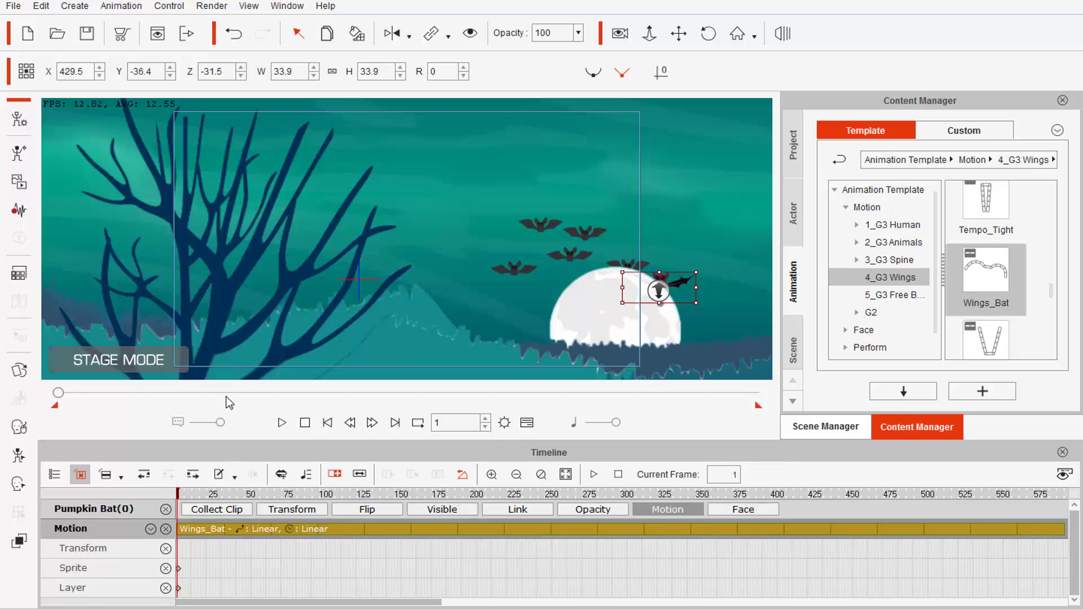
pyautogui.moveTo(59, 393); pyautogui.dragTo(32, 403)
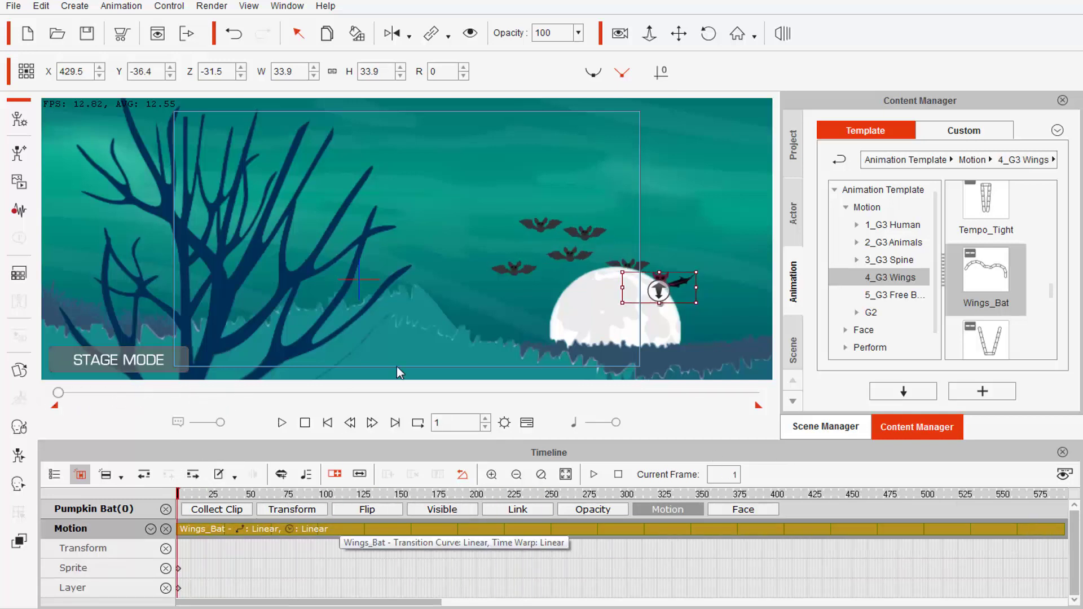
# - Display the moon's Transform track, and toggle the moon's visibility off and back on to check the bats behind it
pyautogui.click(680, 35)
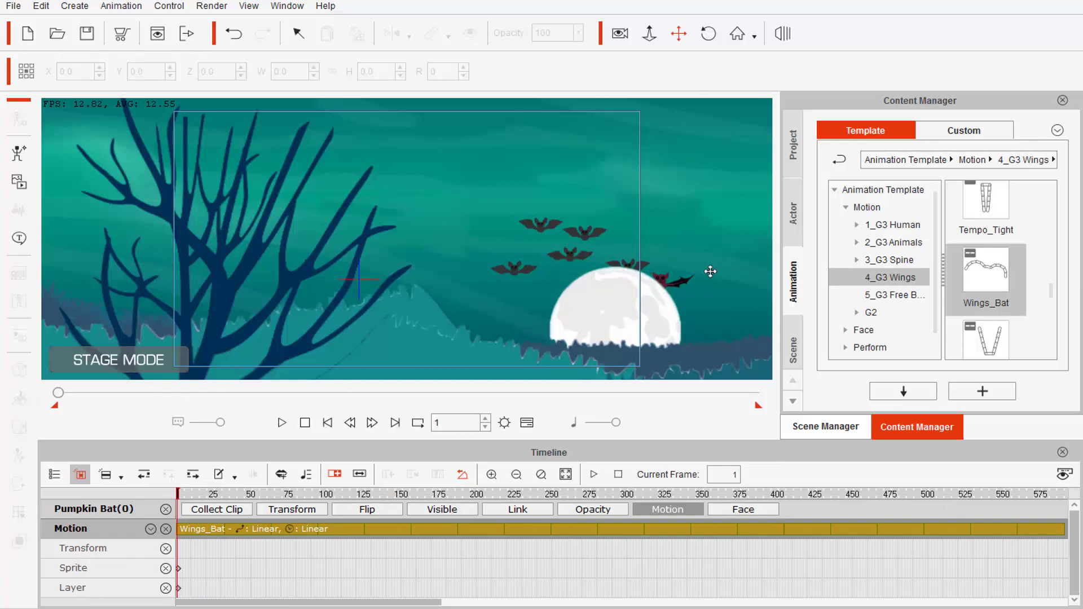
pyautogui.moveTo(709, 271); pyautogui.dragTo(583, 271)
pyautogui.scroll(3, 604, 254)
pyautogui.press('q')
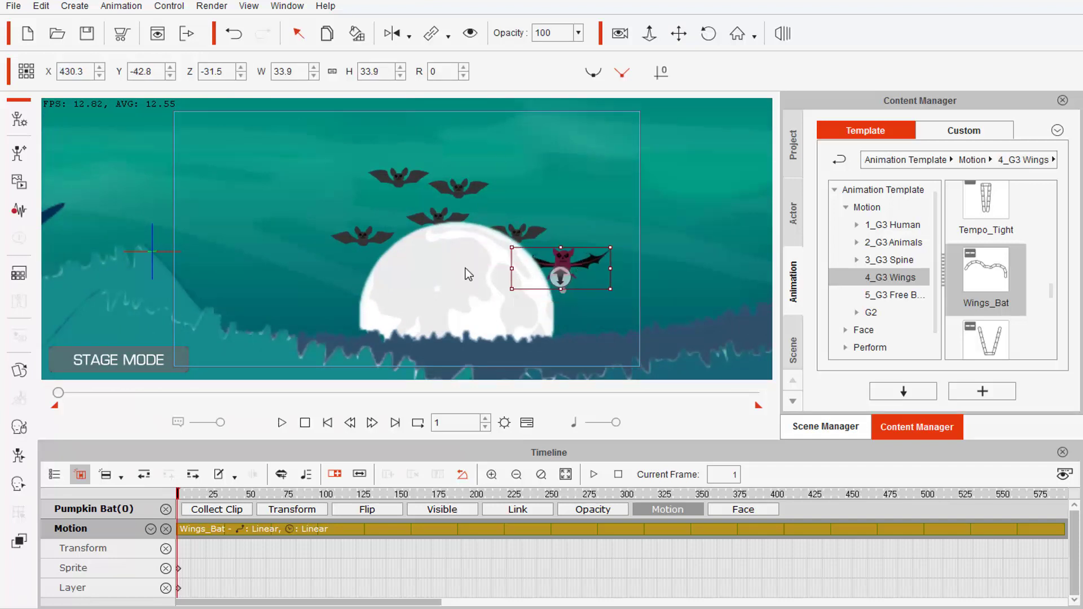
pyautogui.click(467, 274)
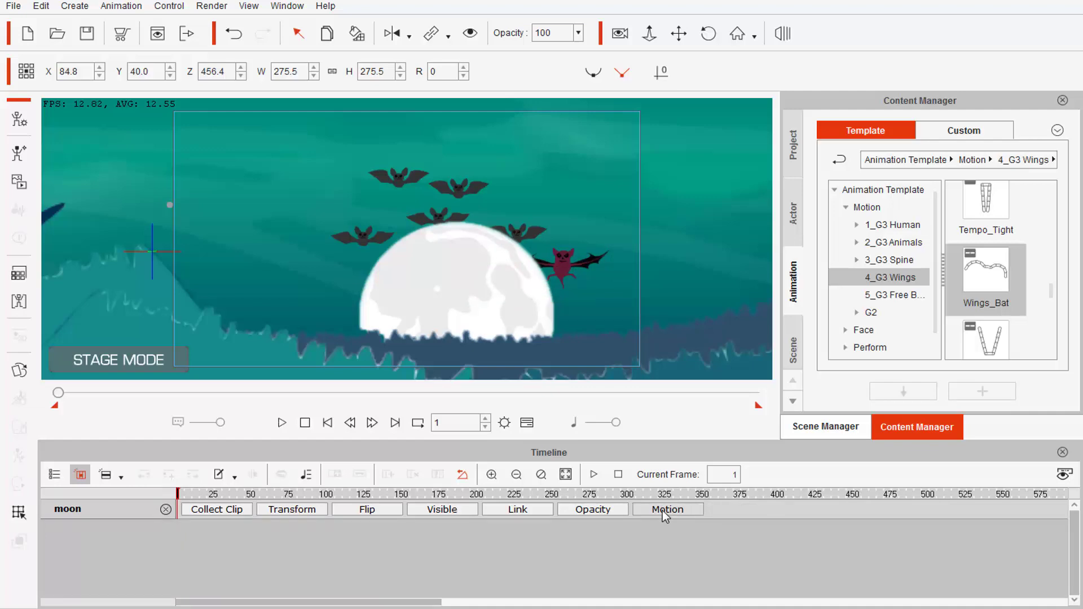
pyautogui.click(293, 513)
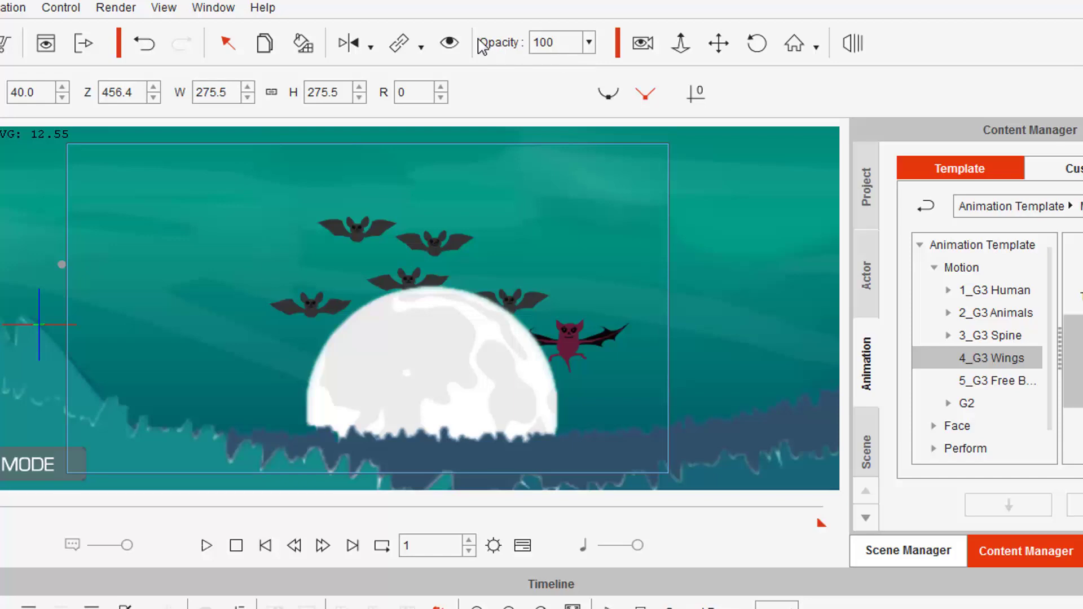
pyautogui.click(449, 42)
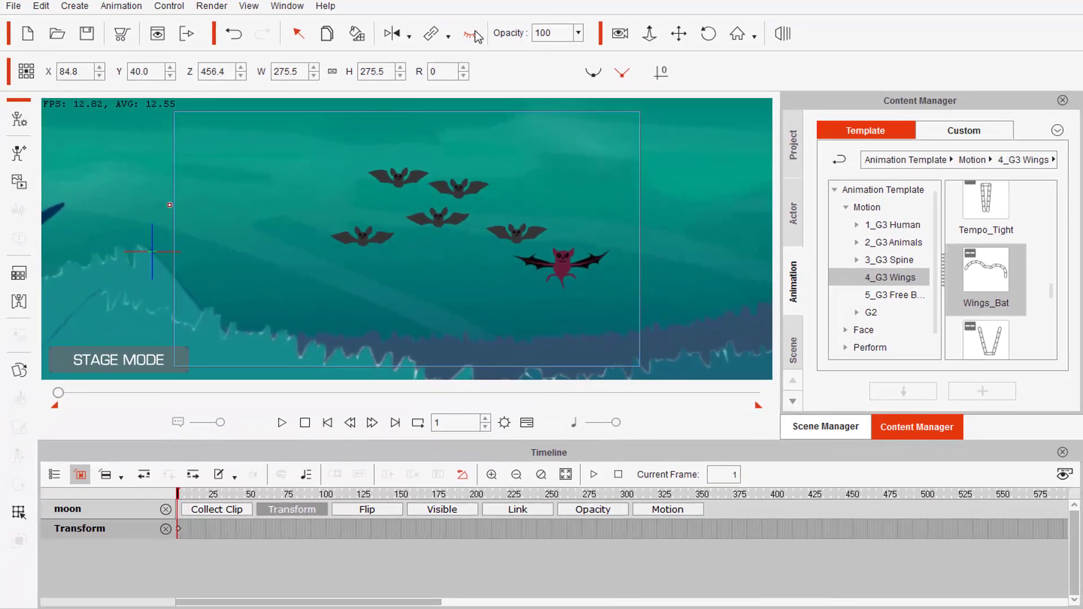
pyautogui.click(472, 34)
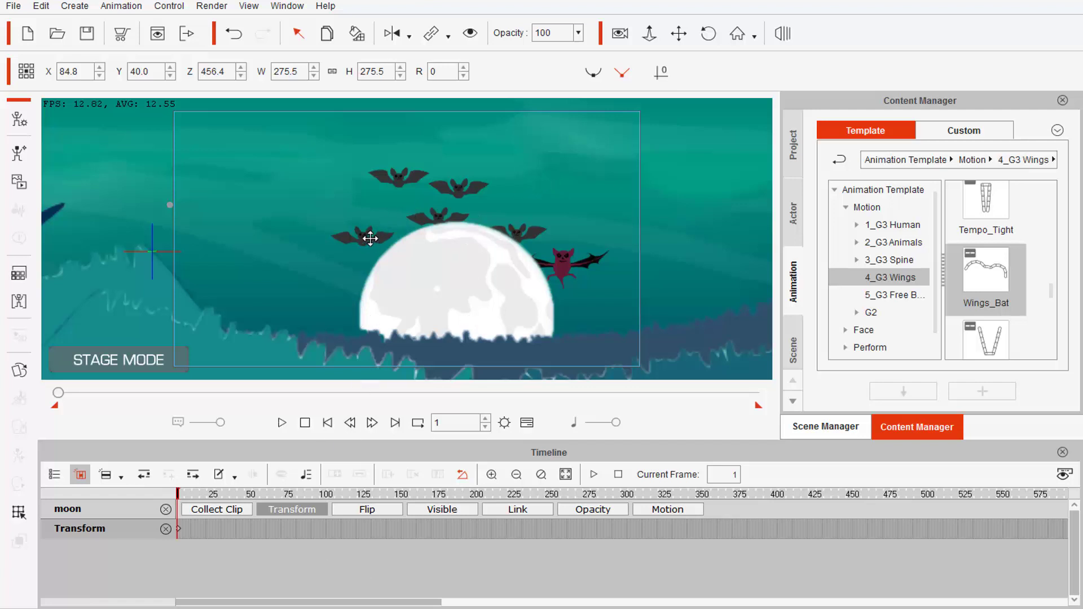
# - Move the three lower grey bats, Pumpkin Bat(3), Pumpkin Bat and Pumpkin Bat(4), behind the moon
pyautogui.moveTo(370, 239); pyautogui.dragTo(463, 261)
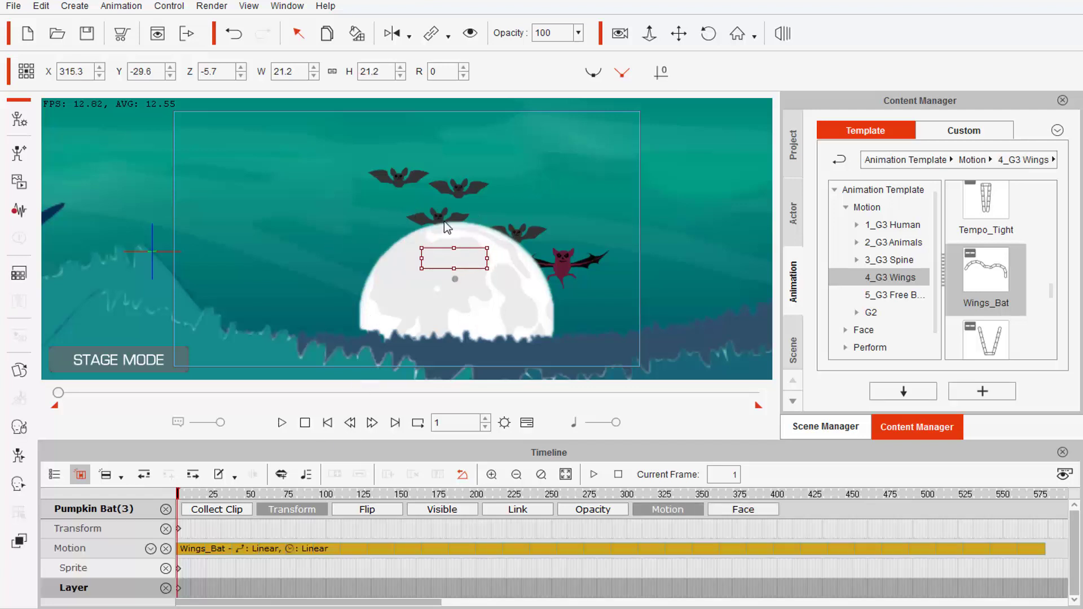
pyautogui.click(425, 219)
pyautogui.click(437, 219)
pyautogui.moveTo(440, 218); pyautogui.dragTo(465, 262)
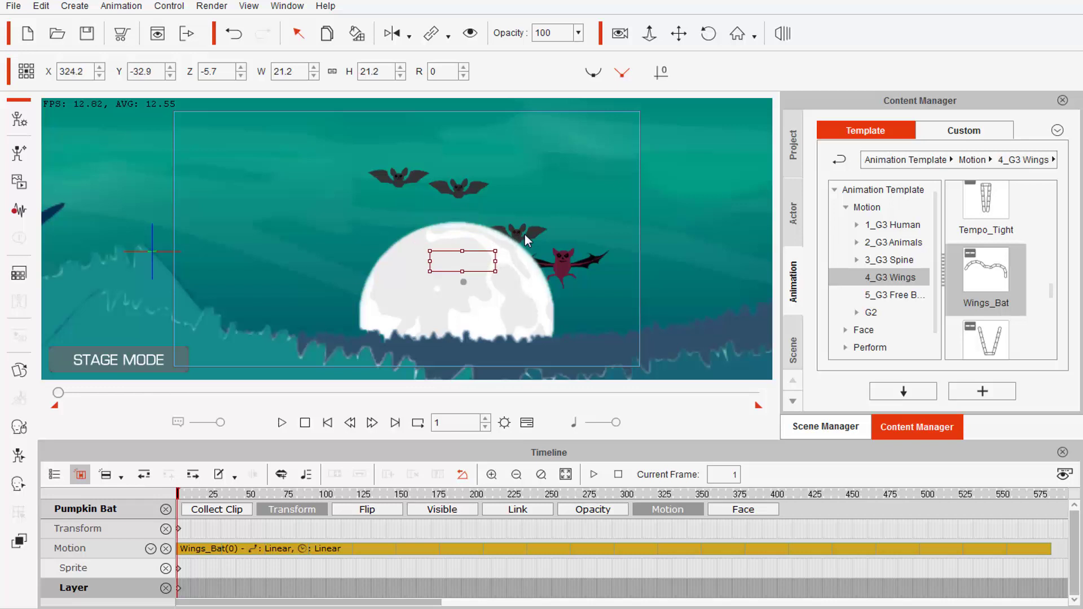
pyautogui.click(526, 234)
pyautogui.moveTo(530, 233); pyautogui.dragTo(496, 253)
# - Move the two upper grey bats, Pumpkin Bat(2) and Pumpkin Bat(1), and the red bat behind the moon
pyautogui.click(455, 194)
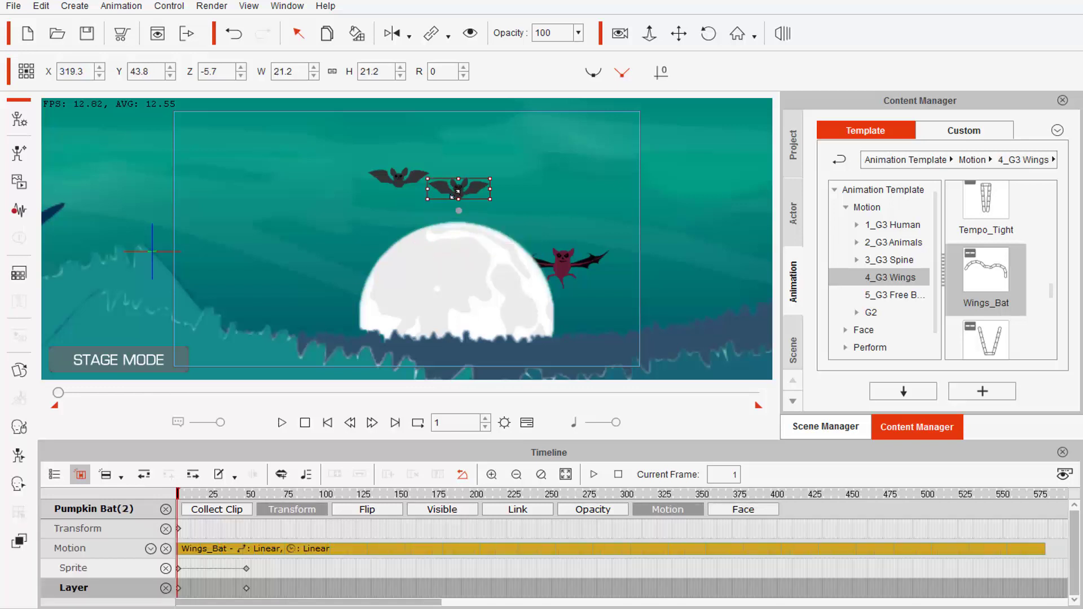
pyautogui.moveTo(455, 193); pyautogui.dragTo(462, 249)
pyautogui.click(384, 179)
pyautogui.moveTo(384, 178); pyautogui.dragTo(417, 244)
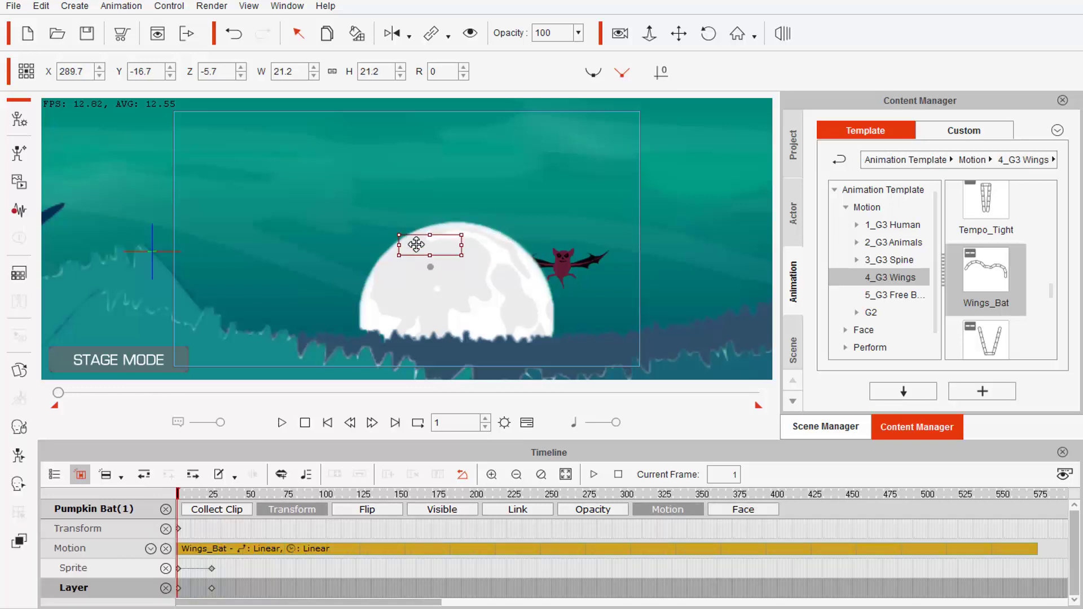
pyautogui.moveTo(560, 266); pyautogui.dragTo(507, 274)
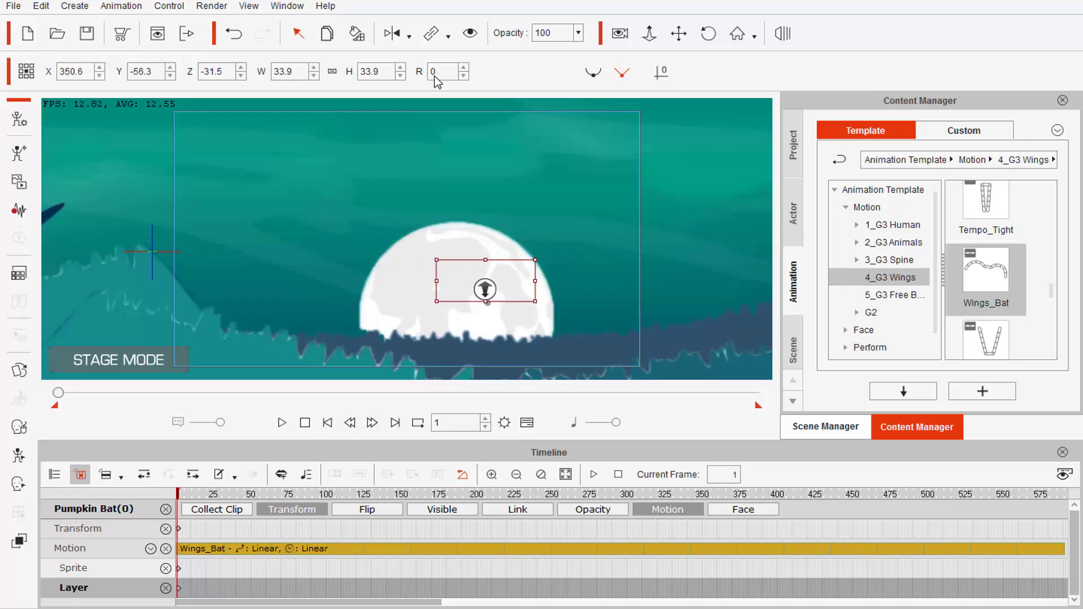
# - Hide the moon to inspect the clustered bats and the start of Pumpkin Bat(1)'s Wings_Bat clip
pyautogui.click(460, 236)
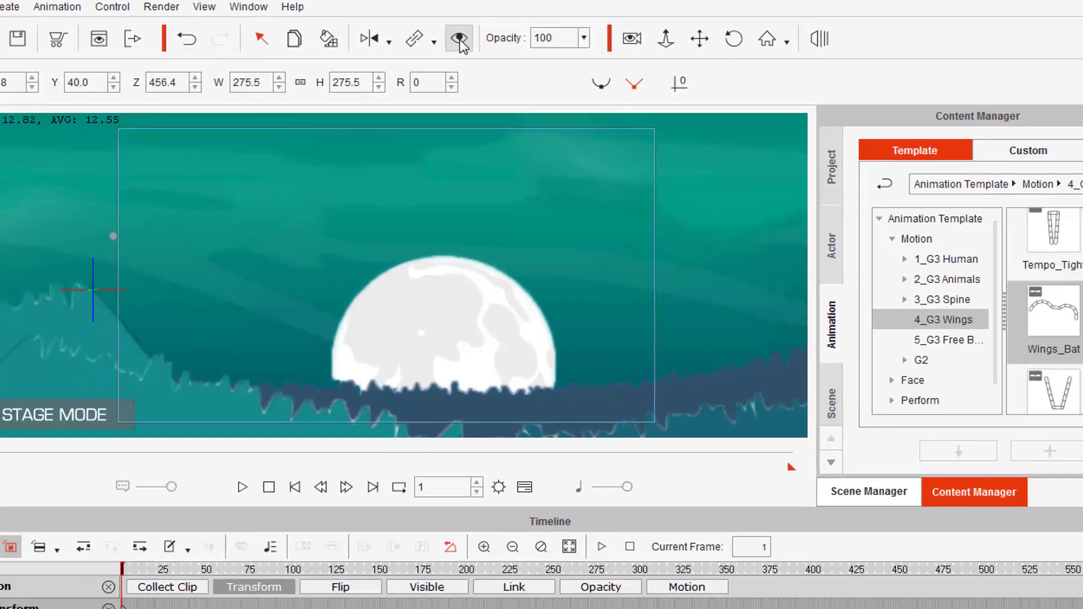
pyautogui.click(470, 33)
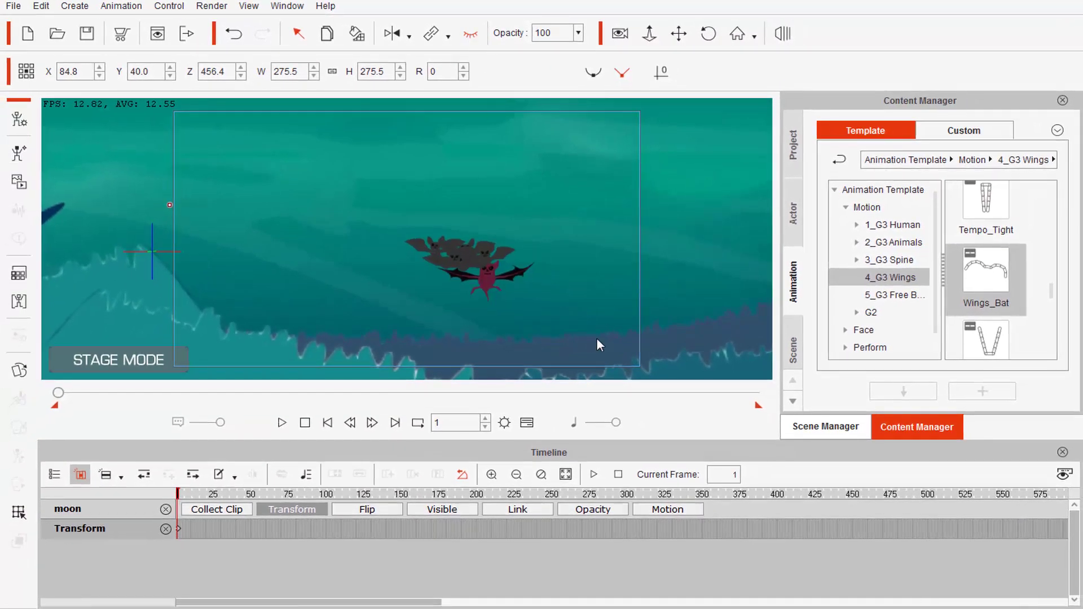
pyautogui.click(424, 246)
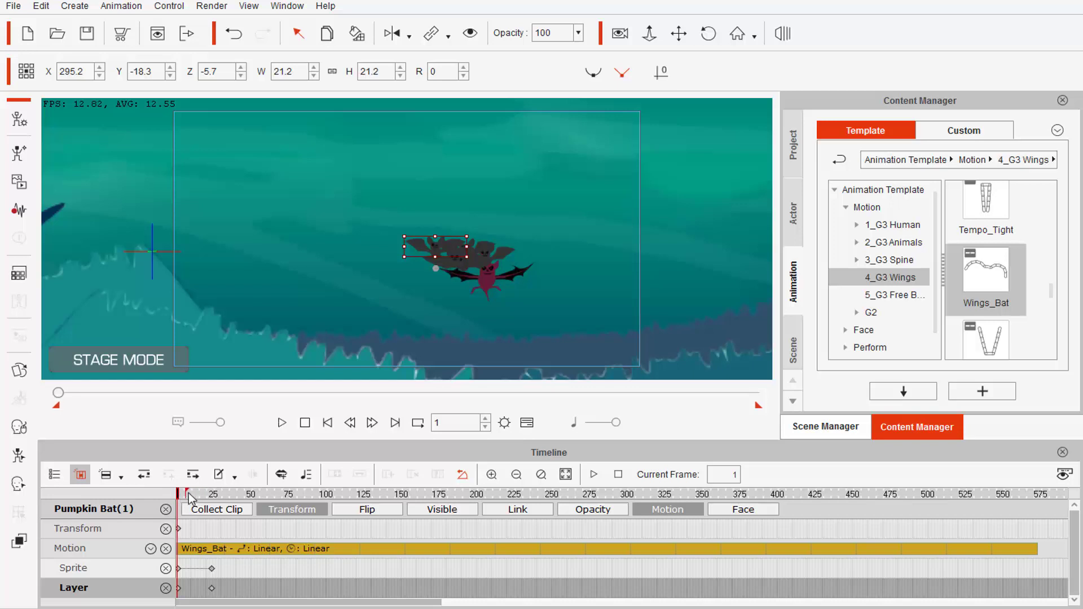
pyautogui.click(542, 475)
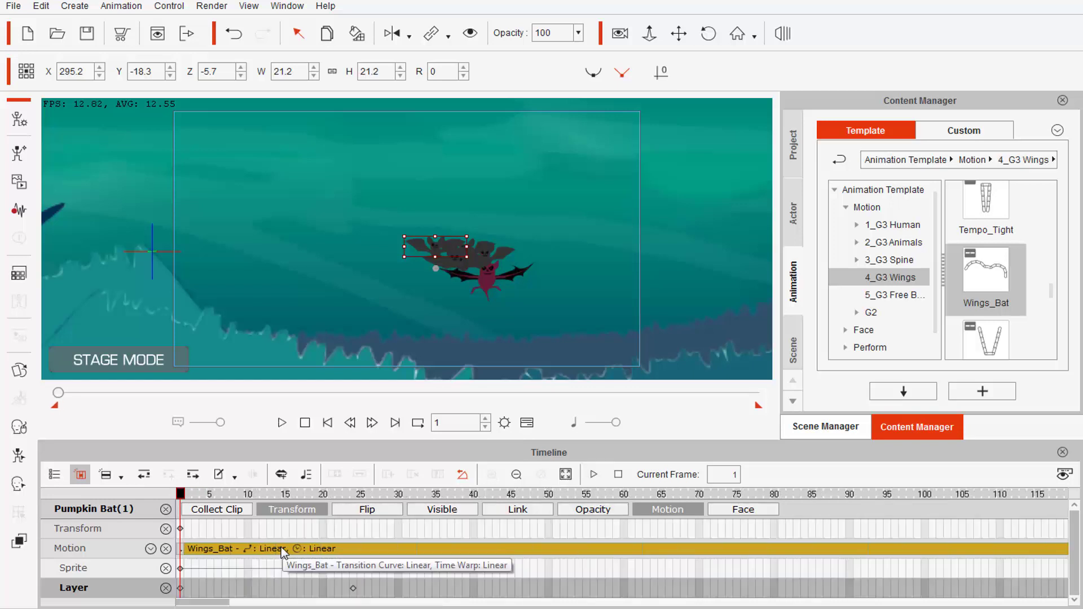
pyautogui.click(181, 549)
pyautogui.click(373, 242)
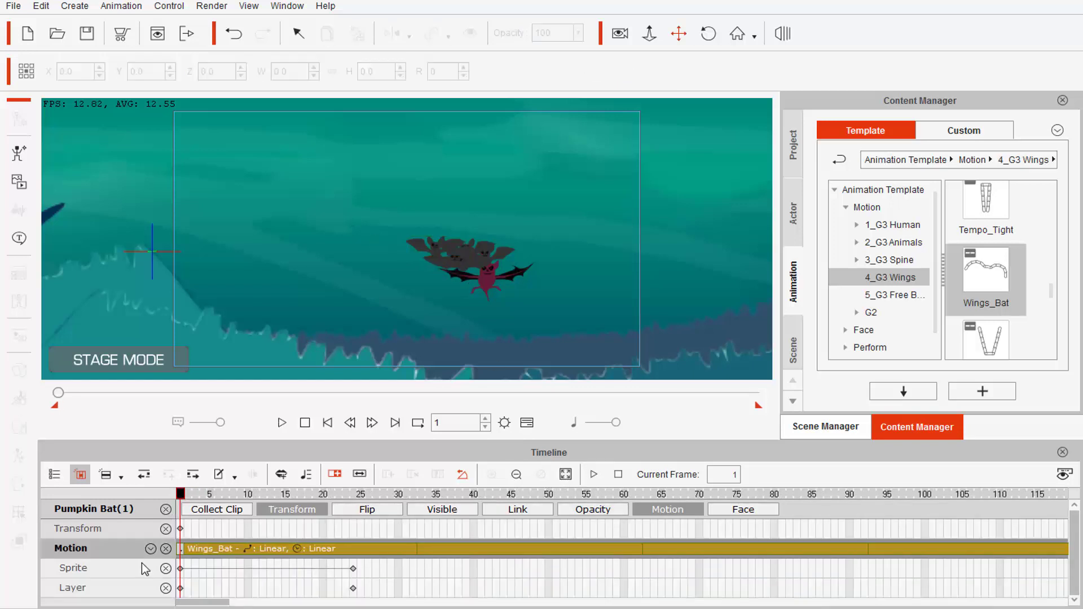
# - Select the hidden moon through the timeline's Prop track list and make it visible again
pyautogui.click(55, 475)
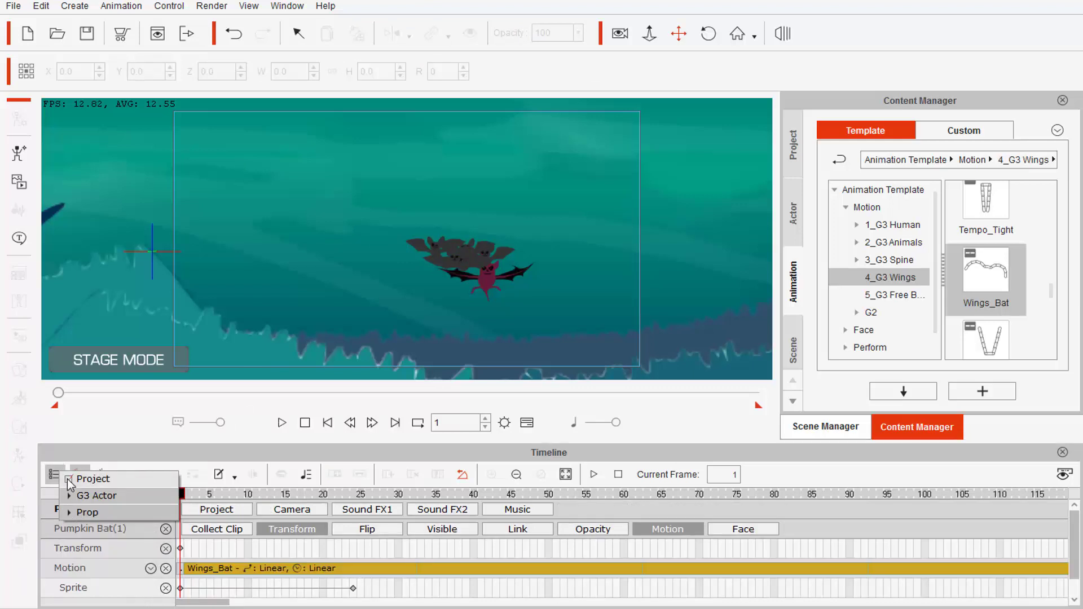
pyautogui.click(69, 513)
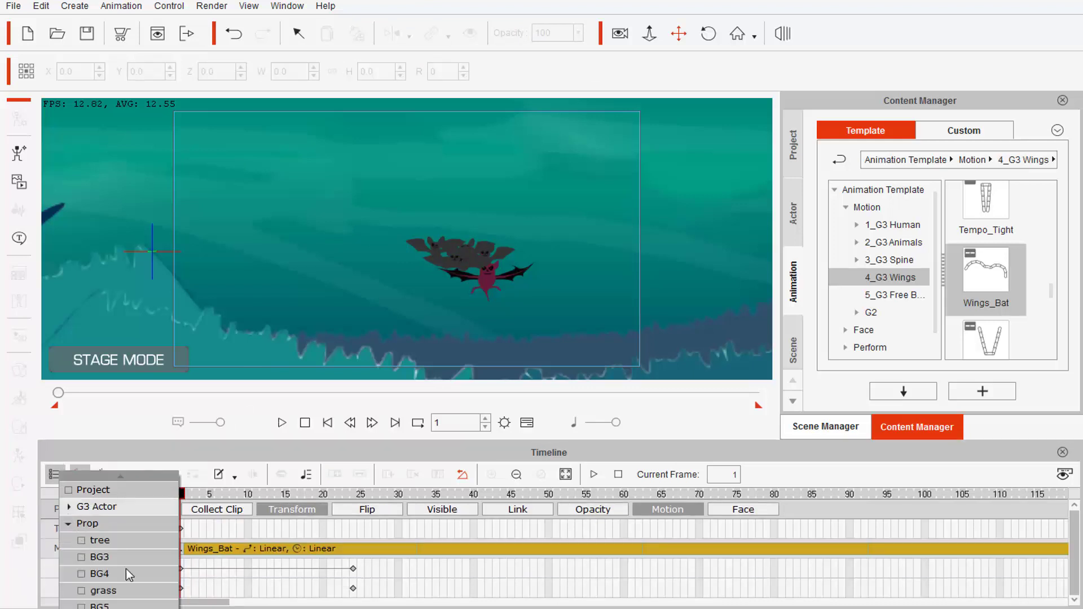
pyautogui.click(117, 608)
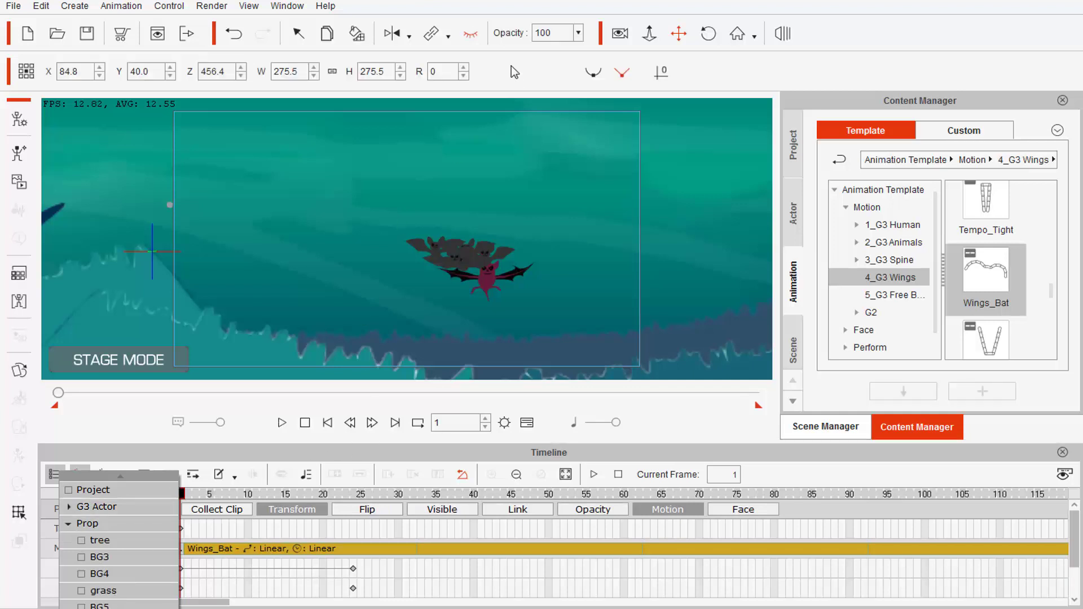
pyautogui.click(470, 34)
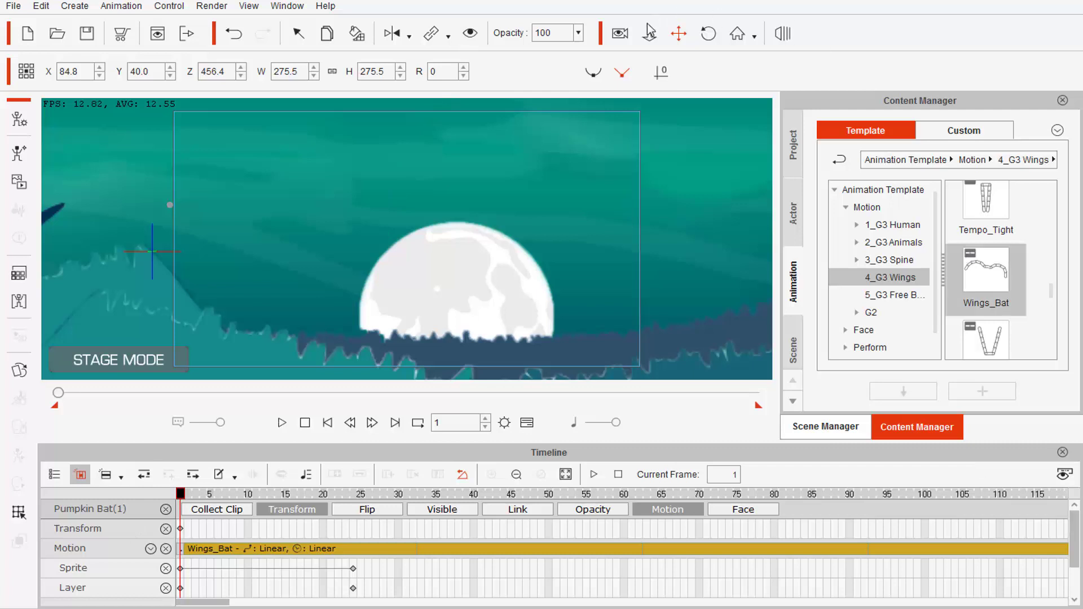
# - Switch to the recording camera view, scale the moon to 291.6 and place it at about X 58, Y 48
pyautogui.click(620, 34)
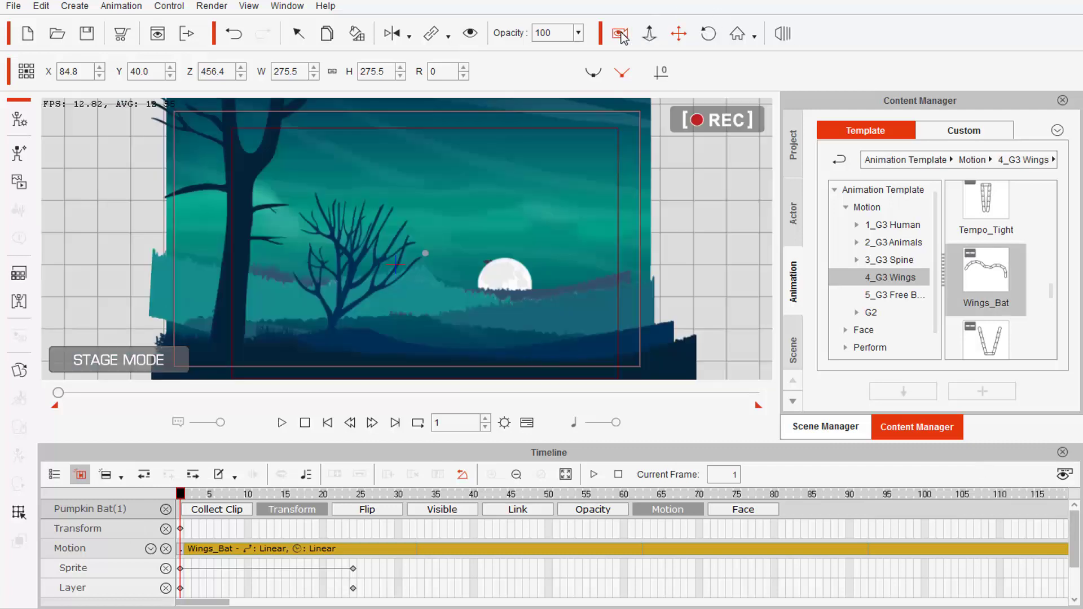
pyautogui.click(502, 277)
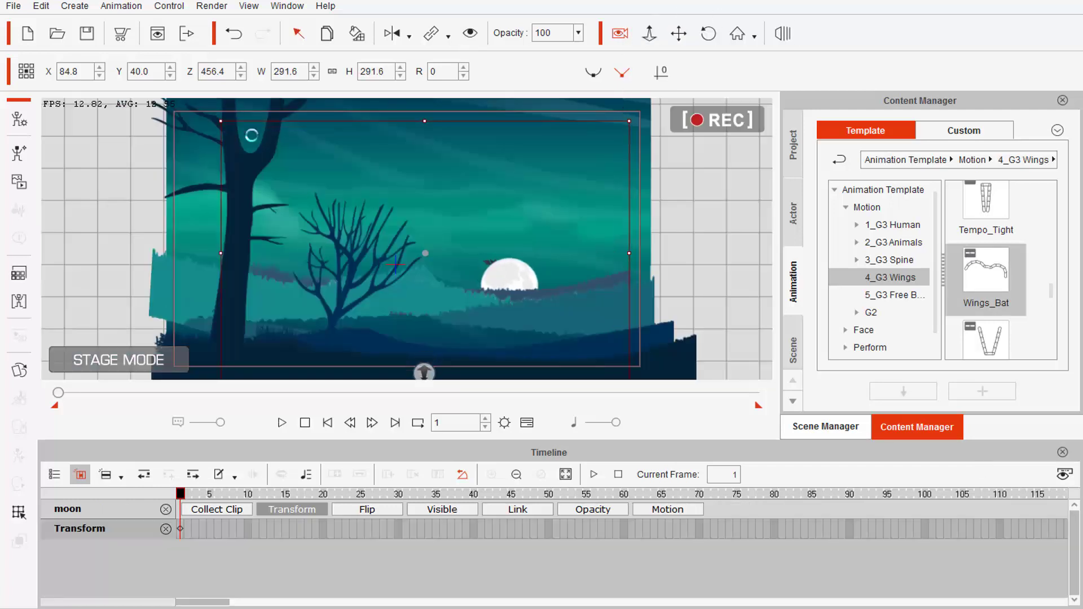
pyautogui.moveTo(503, 278); pyautogui.dragTo(510, 276)
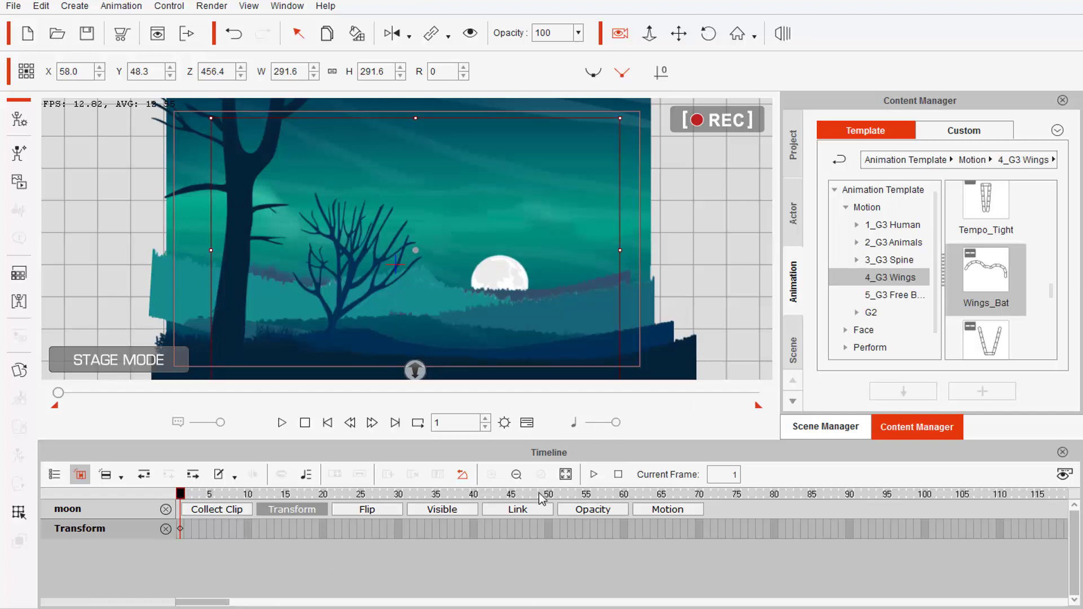
# - Go to frame 110 and display the Project's Camera track to set a camera keyframe there
pyautogui.click(517, 474)
pyautogui.click(588, 494)
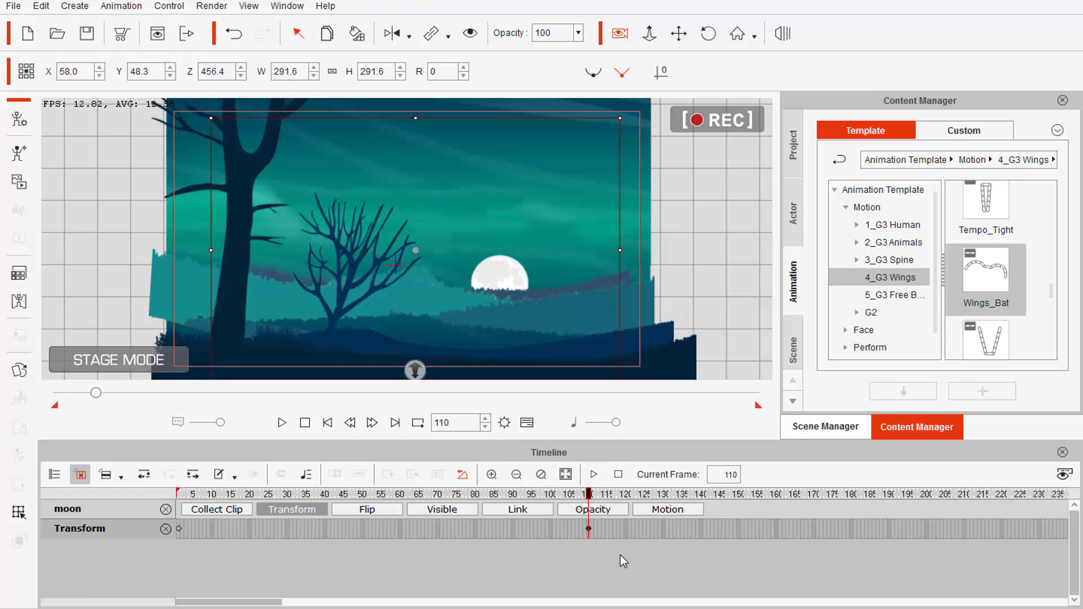
pyautogui.click(54, 475)
pyautogui.click(68, 486)
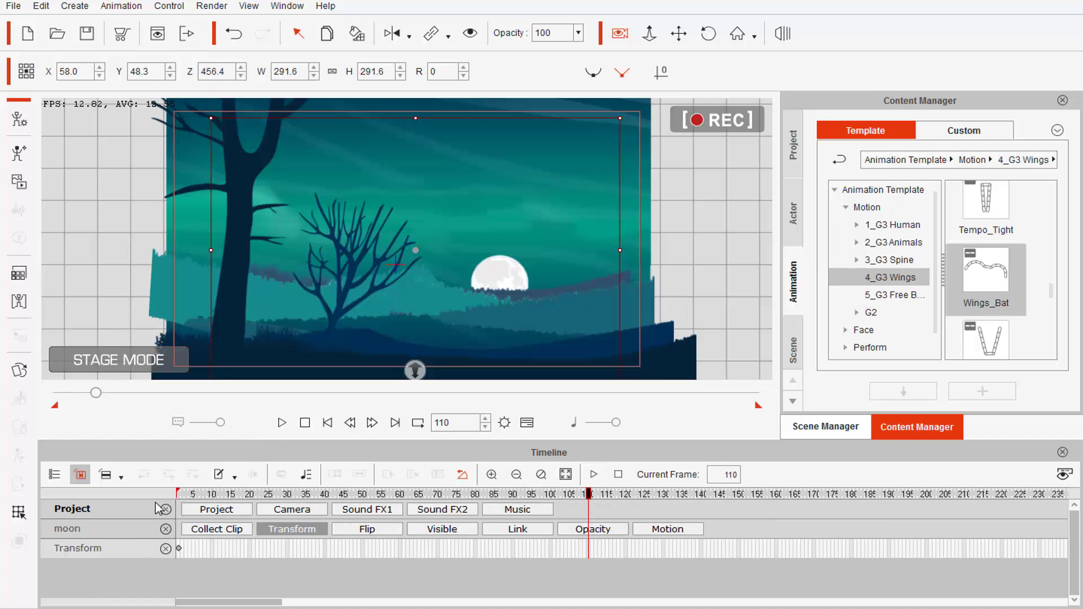
pyautogui.click(292, 509)
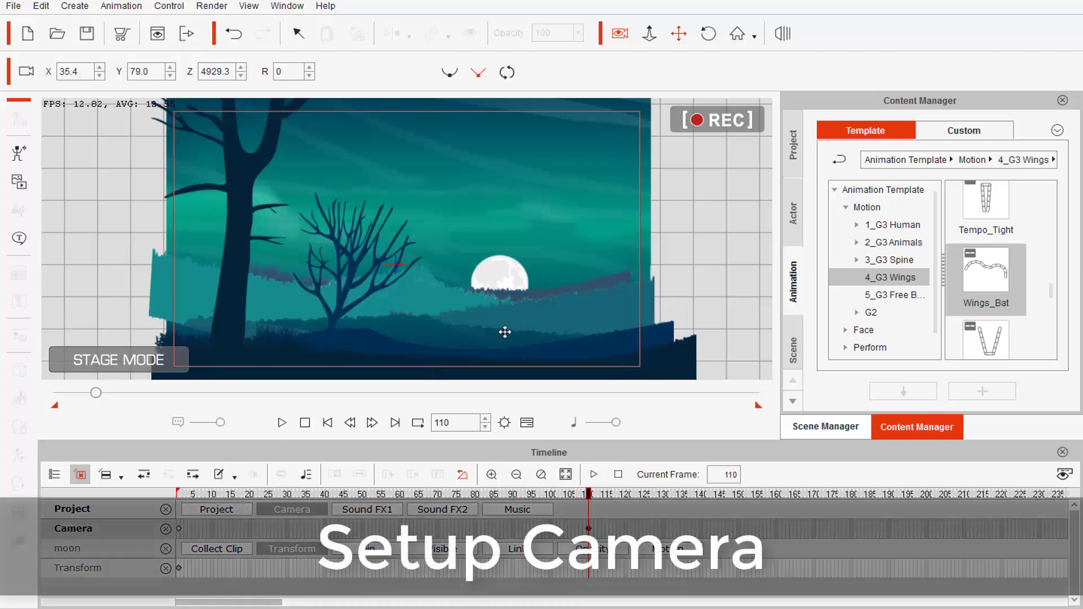
# - At frame 1, reposition the camera to about X 33.4, Y 27.8, Z 4889.3
pyautogui.click(328, 424)
pyautogui.moveTo(539, 349); pyautogui.dragTo(537, 329)
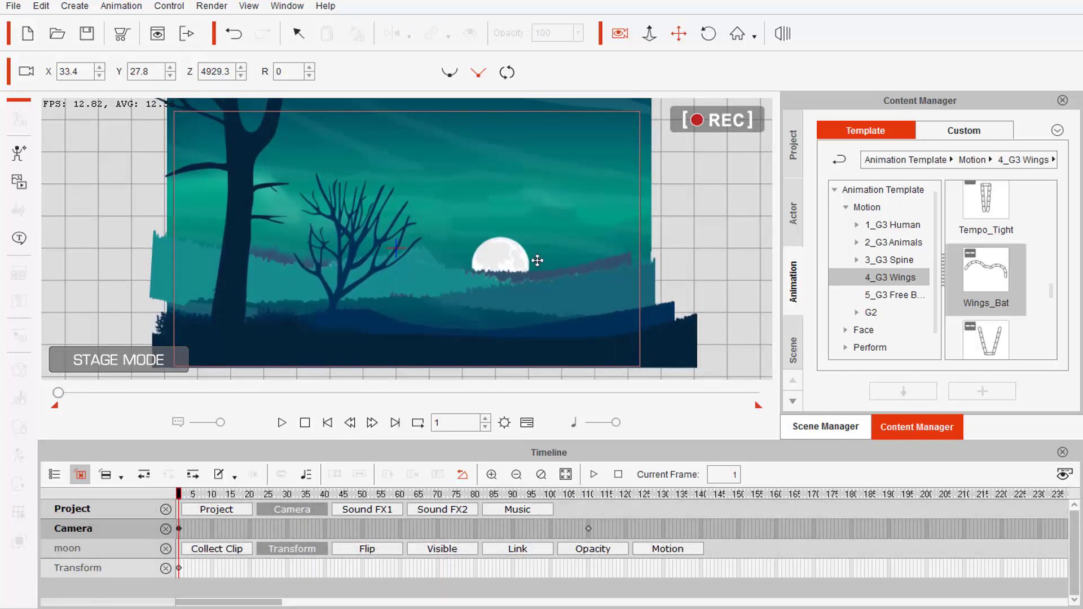
pyautogui.scroll(3, 542, 308)
pyautogui.scroll(-3, 543, 306)
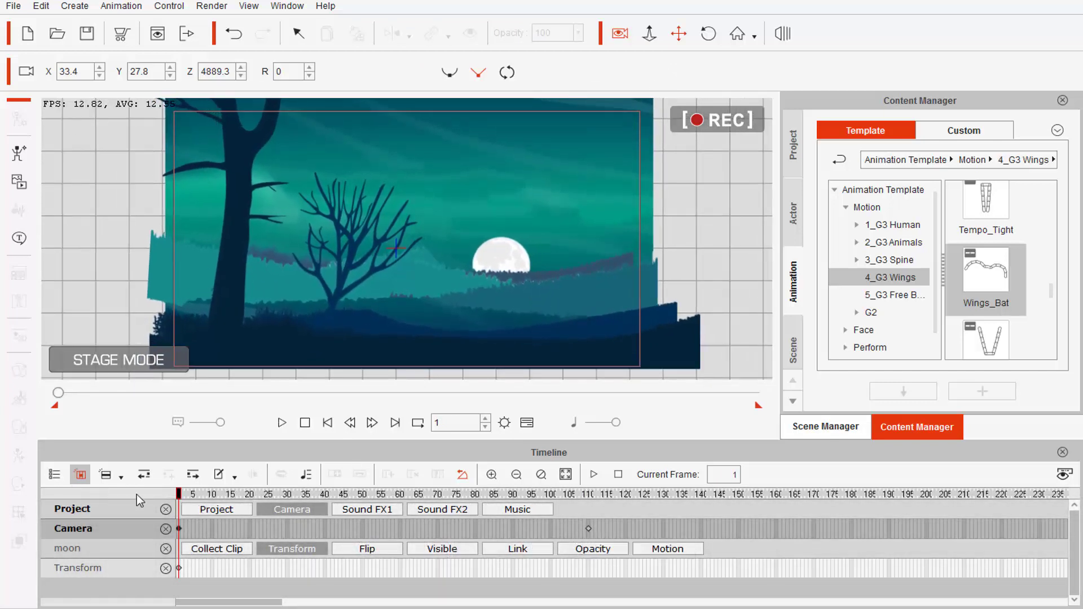
# - At frame 70, add a transform keyframe for the moon, hide it and leave the recording camera view
pyautogui.moveTo(220, 499); pyautogui.dragTo(191, 494)
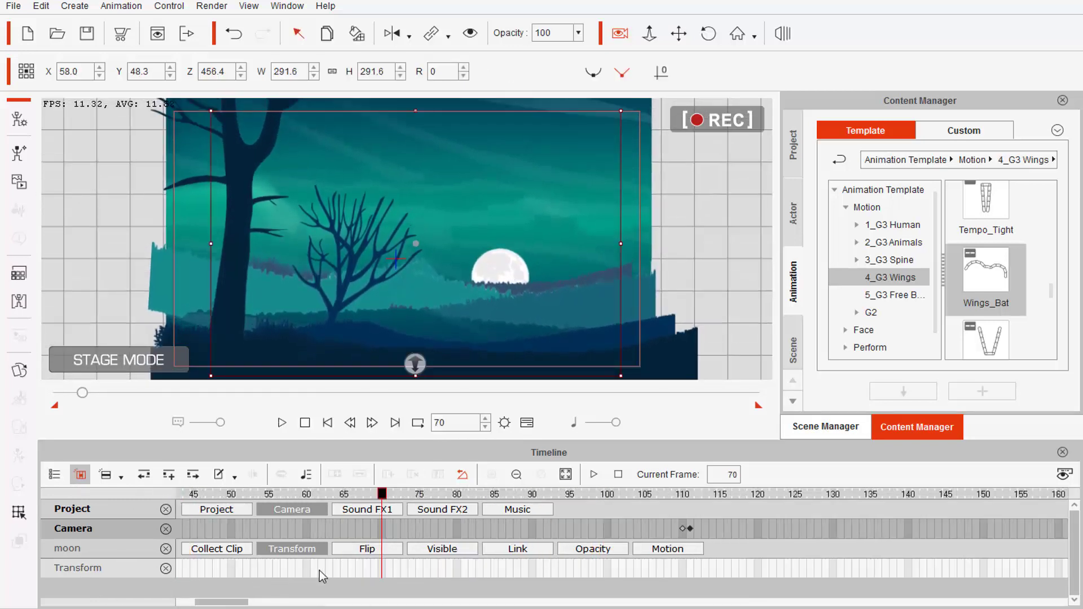
pyautogui.click(383, 577)
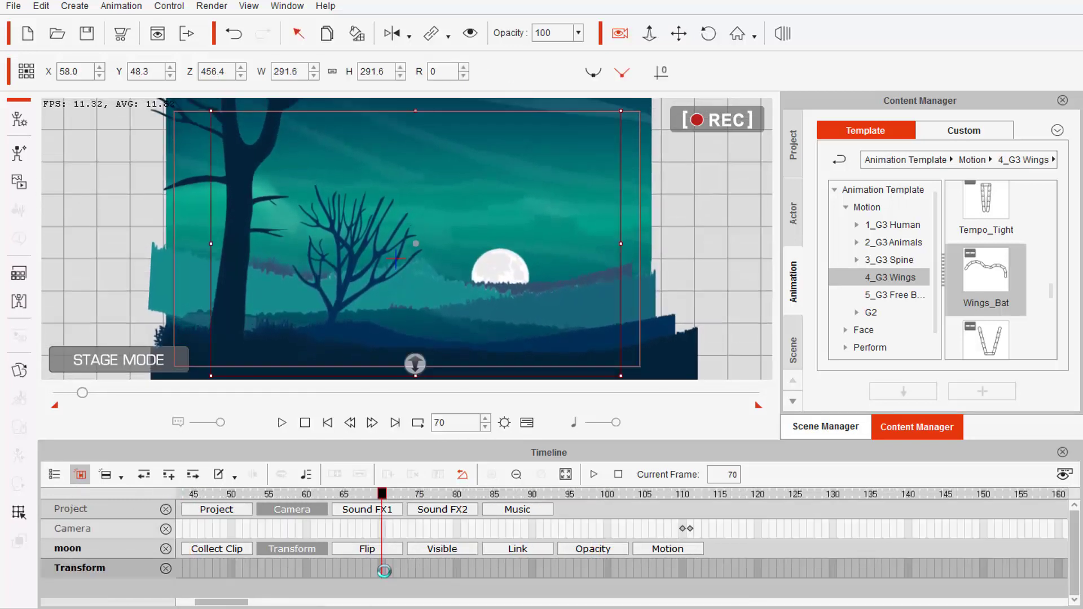
pyautogui.click(470, 34)
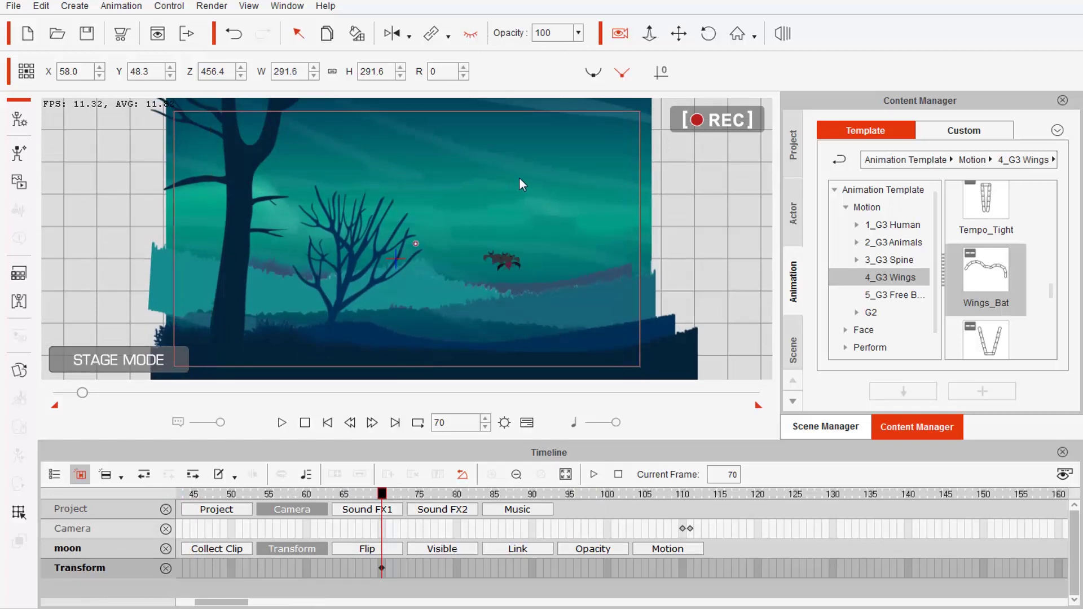
pyautogui.click(620, 34)
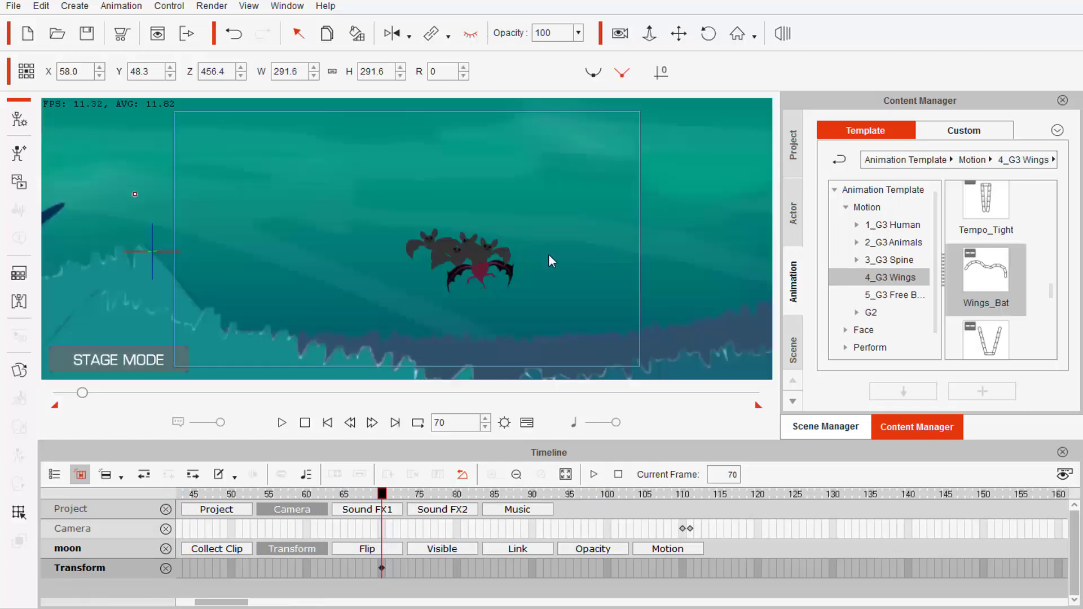
# - Keyframe Pumpkin Bat(1)'s transform at frame 70 and shift its Wings_Bat motion to start just before that keyframe
pyautogui.click(424, 245)
pyautogui.click(383, 569)
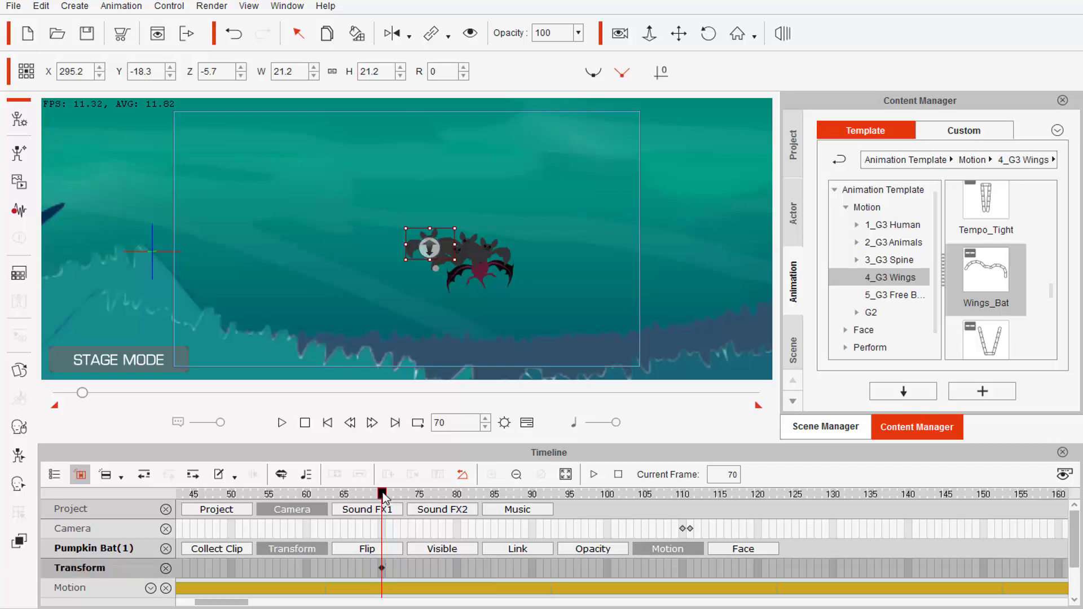
pyautogui.moveTo(382, 494); pyautogui.dragTo(531, 510)
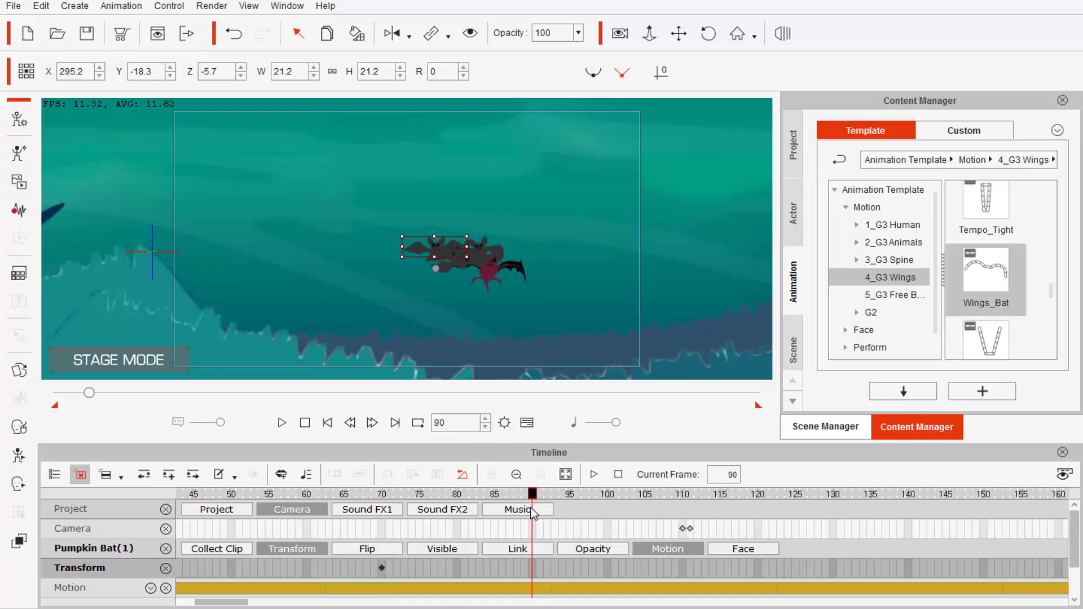
pyautogui.moveTo(214, 589); pyautogui.dragTo(721, 586)
# - At frame 90, move Pumpkin Bat(1) up and left to about X 199.3, Y 29.7 and play back its flight
pyautogui.moveTo(719, 497); pyautogui.dragTo(530, 525)
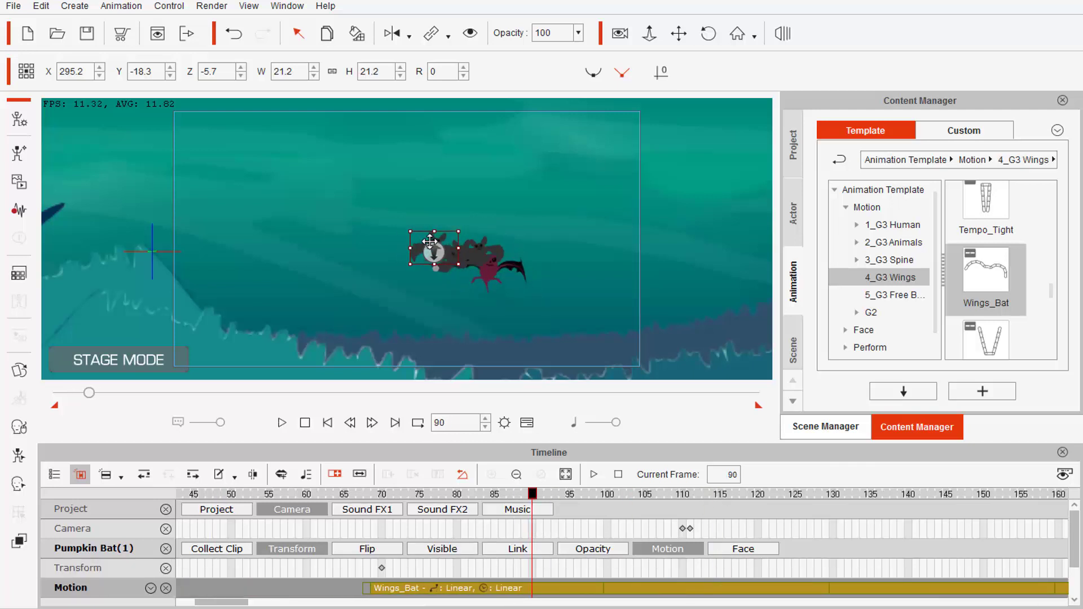
pyautogui.moveTo(421, 239); pyautogui.dragTo(330, 194)
pyautogui.moveTo(505, 496); pyautogui.dragTo(360, 490)
pyautogui.press('space')
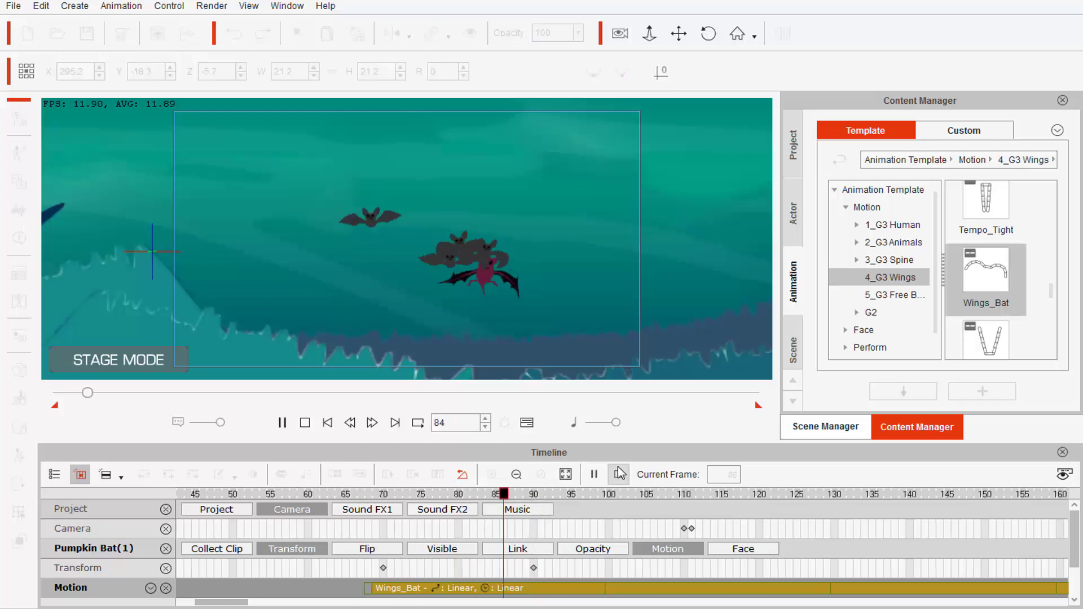
pyautogui.press('space')
# - Keyframe Pumpkin Bat(2)'s transform at frame 95 and shift its Wings_Bat motion to start just before that keyframe
pyautogui.moveTo(573, 496); pyautogui.dragTo(557, 504)
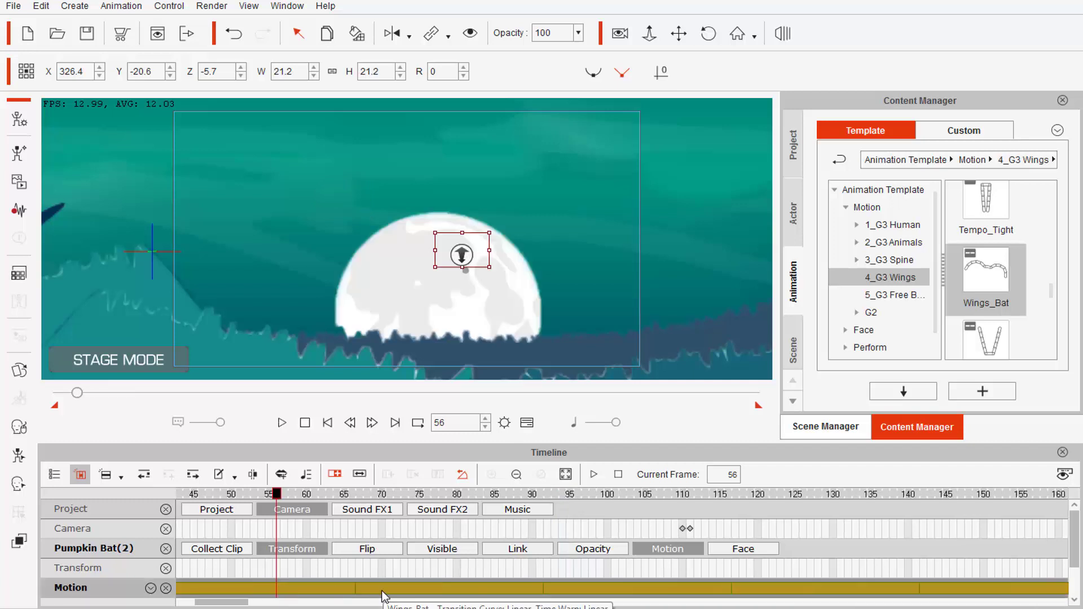
pyautogui.click(382, 591)
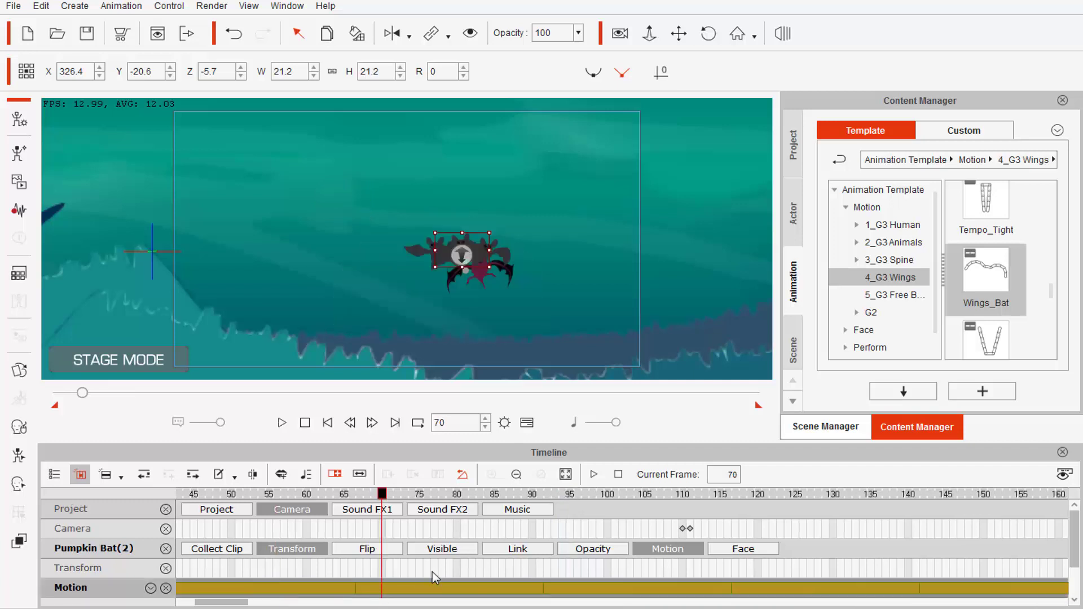
pyautogui.click(533, 568)
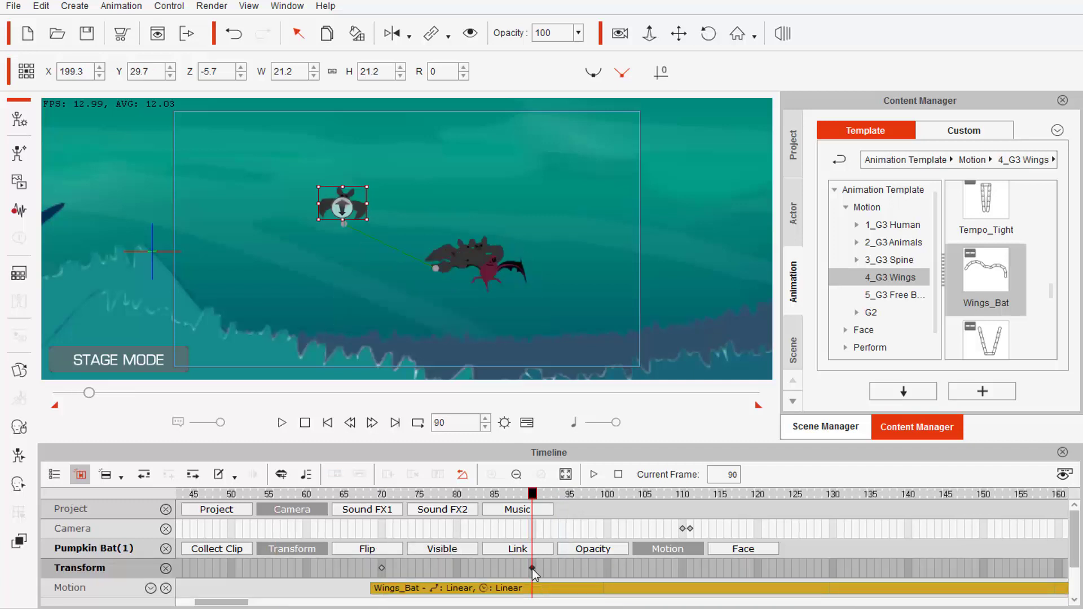
pyautogui.click(555, 495)
pyautogui.click(570, 494)
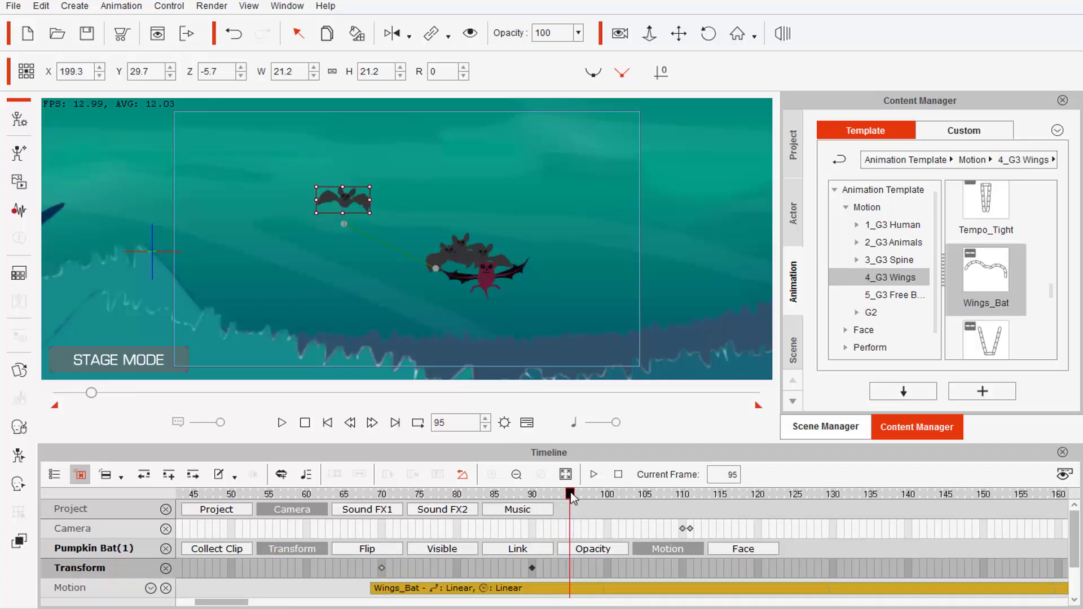
pyautogui.click(463, 241)
pyautogui.doubleClick(570, 567)
pyautogui.moveTo(329, 589); pyautogui.dragTo(907, 591)
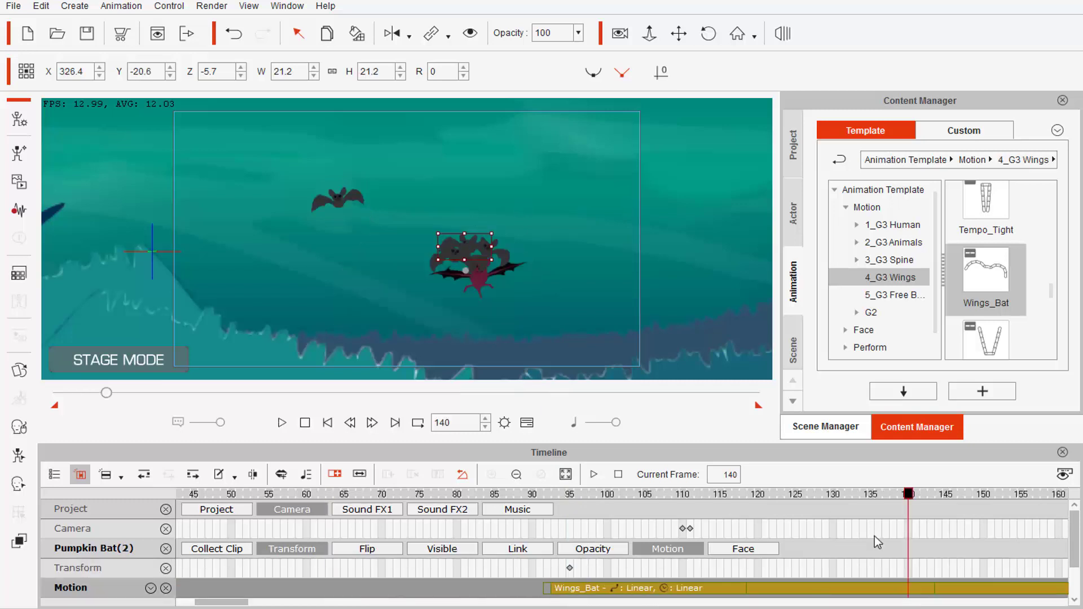
# - At frame 104, keyframe Pumpkin Bat(2) and move it up to about X 347.6, Y 39.9
pyautogui.moveTo(690, 495); pyautogui.dragTo(638, 494)
pyautogui.doubleClick(639, 568)
pyautogui.moveTo(463, 244); pyautogui.dragTo(483, 188)
pyautogui.moveTo(630, 494)
pyautogui.mouseDown()
pyautogui.moveTo(741, 477)
pyautogui.moveTo(638, 497)
pyautogui.mouseUp()
# - Keyframe Pumpkin Bat(4)'s transform at frame 108 and shift its Wings_Bat motion clips to start just before that keyframe
pyautogui.moveTo(239, 603); pyautogui.dragTo(257, 603)
pyautogui.moveTo(333, 494); pyautogui.dragTo(364, 495)
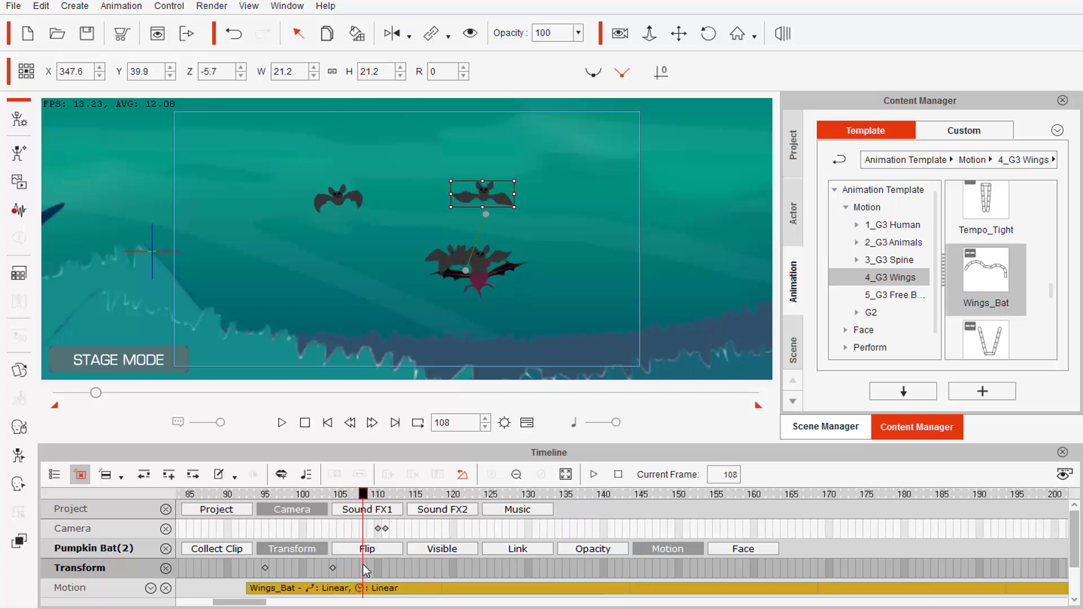
pyautogui.click(483, 253)
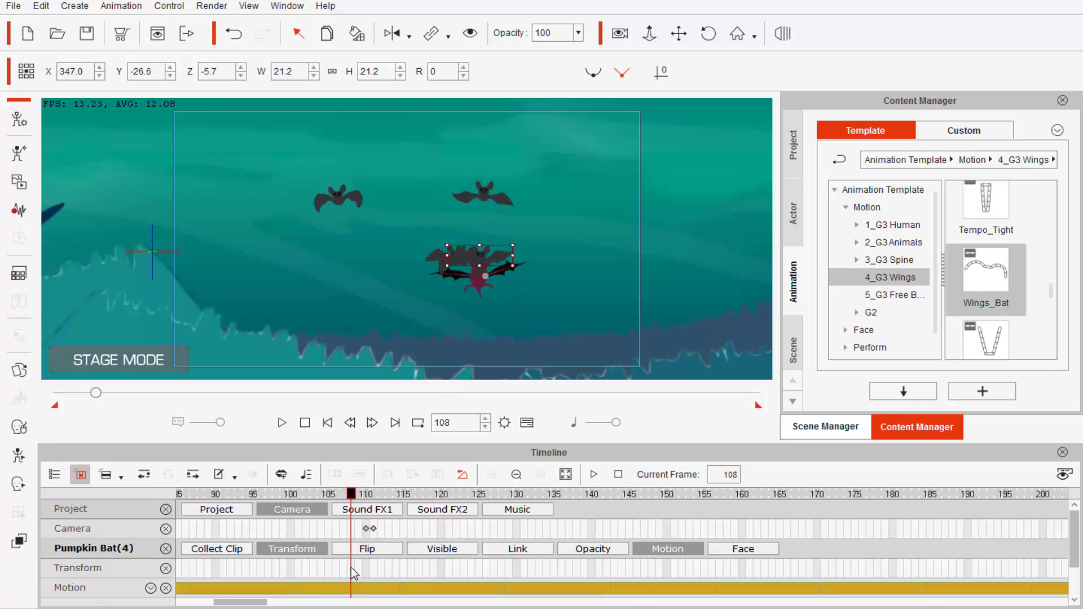
pyautogui.doubleClick(351, 569)
pyautogui.moveTo(685, 588); pyautogui.dragTo(866, 588)
pyautogui.moveTo(229, 588); pyautogui.dragTo(419, 591)
# - At frame 120, move Pumpkin Bat(4) up and right to about X 405.9, Y 7.2
pyautogui.moveTo(329, 495); pyautogui.dragTo(404, 497)
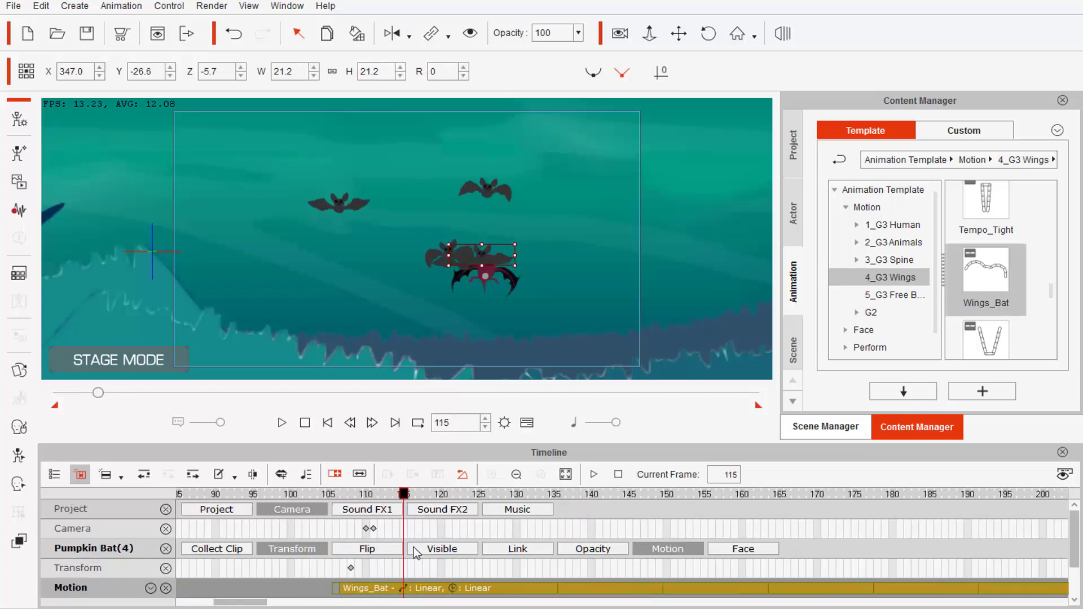
pyautogui.click(442, 495)
pyautogui.moveTo(488, 251); pyautogui.dragTo(544, 219)
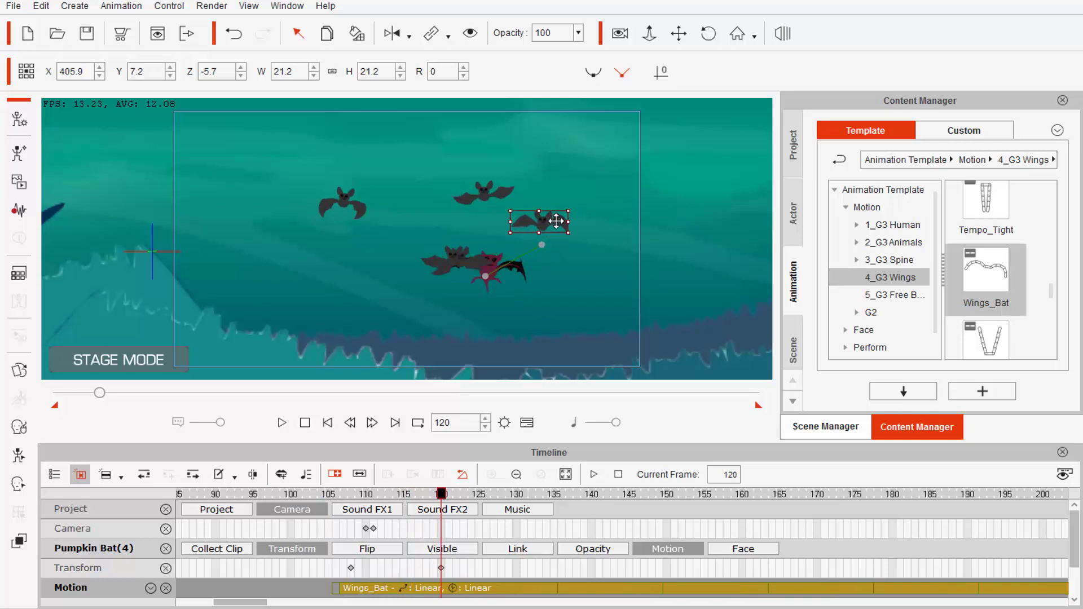
# - Play back the bats' flight and add a transform keyframe for Pumpkin Bat(4) at frame 125
pyautogui.moveTo(442, 495); pyautogui.dragTo(519, 498)
pyautogui.press('space')
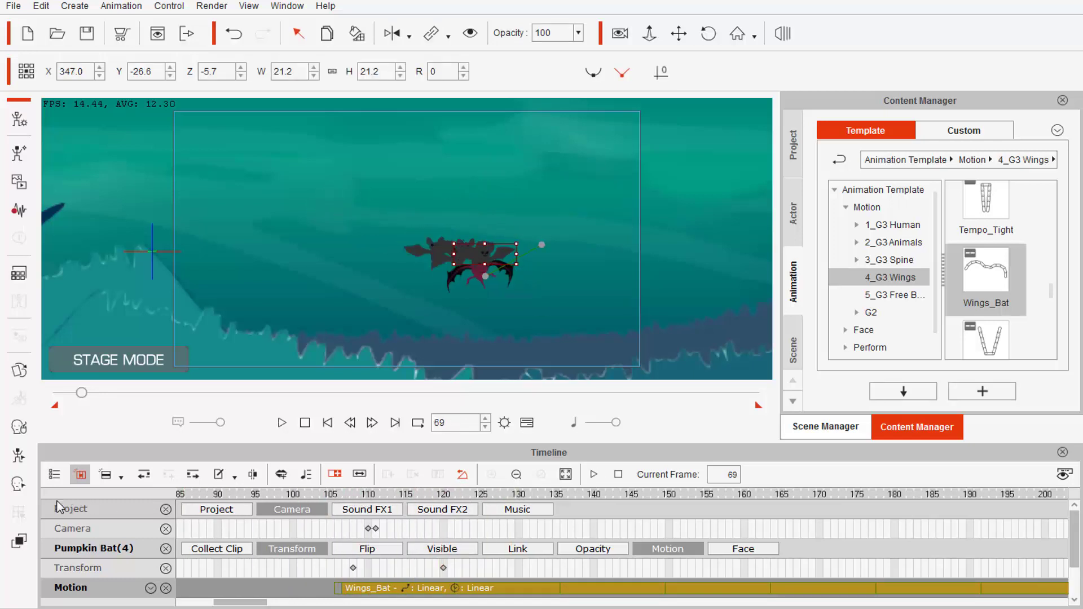
pyautogui.press('space')
pyautogui.moveTo(679, 496)
pyautogui.mouseDown()
pyautogui.moveTo(646, 497)
pyautogui.moveTo(660, 498)
pyautogui.mouseUp()
pyautogui.click(662, 568)
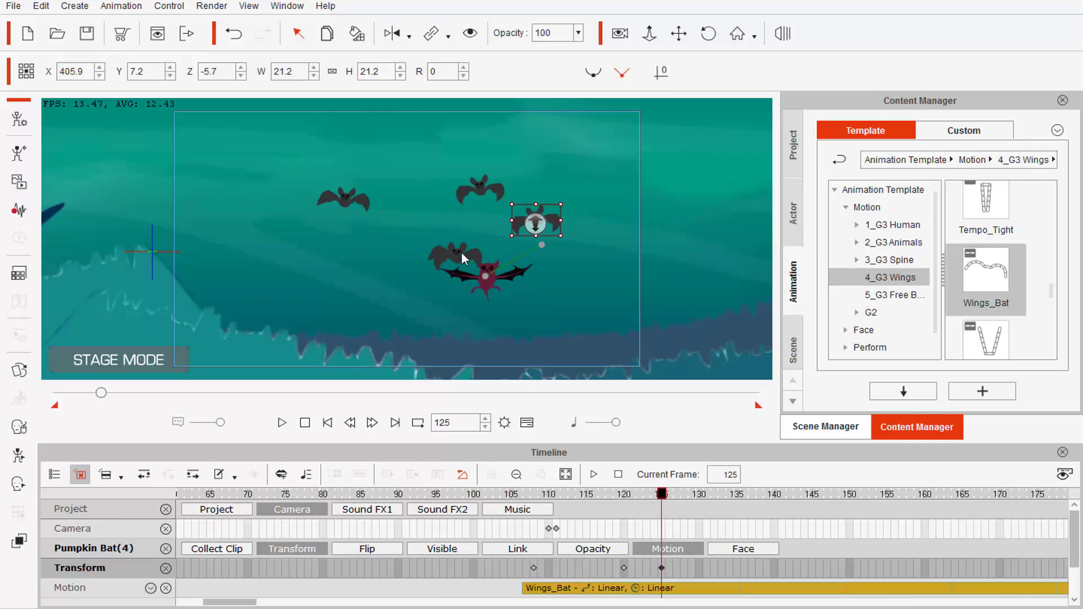
# - Undo the last edits made to Pumpkin Bat(3)
pyautogui.hotkey('ctrl', 'z')
pyautogui.hotkey('ctrl', 'z')
pyautogui.hotkey('ctrl', 'z')
pyautogui.hotkey('ctrl', 'z')
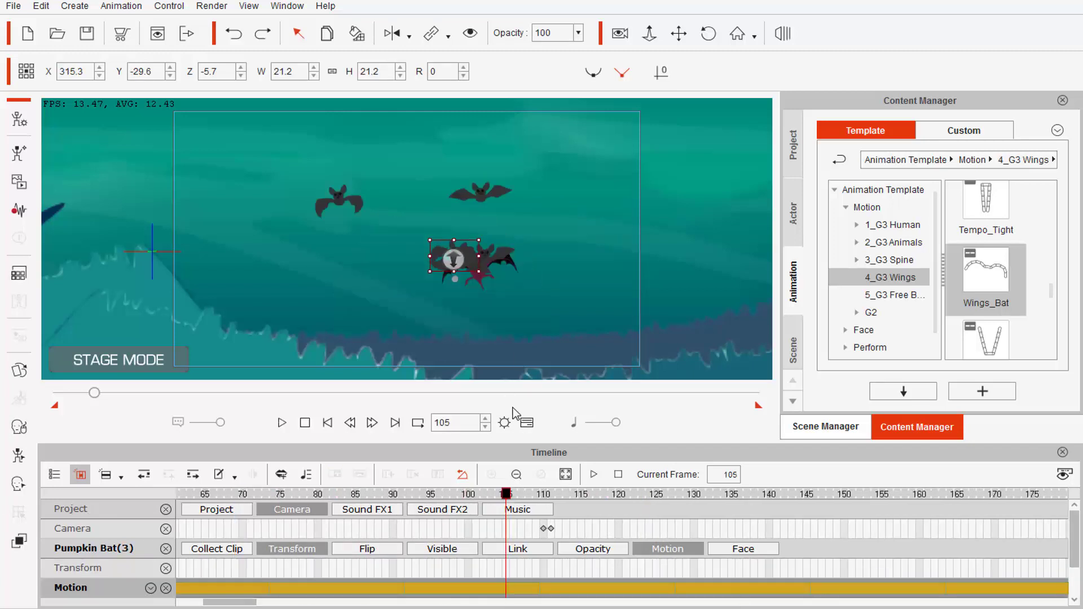
# - Keyframe Pumpkin Bat(3)'s transform at frame 125 and shift its Wings_Bat motion to start just before that keyframe
pyautogui.click(484, 193)
pyautogui.moveTo(507, 495); pyautogui.dragTo(664, 496)
pyautogui.click(536, 219)
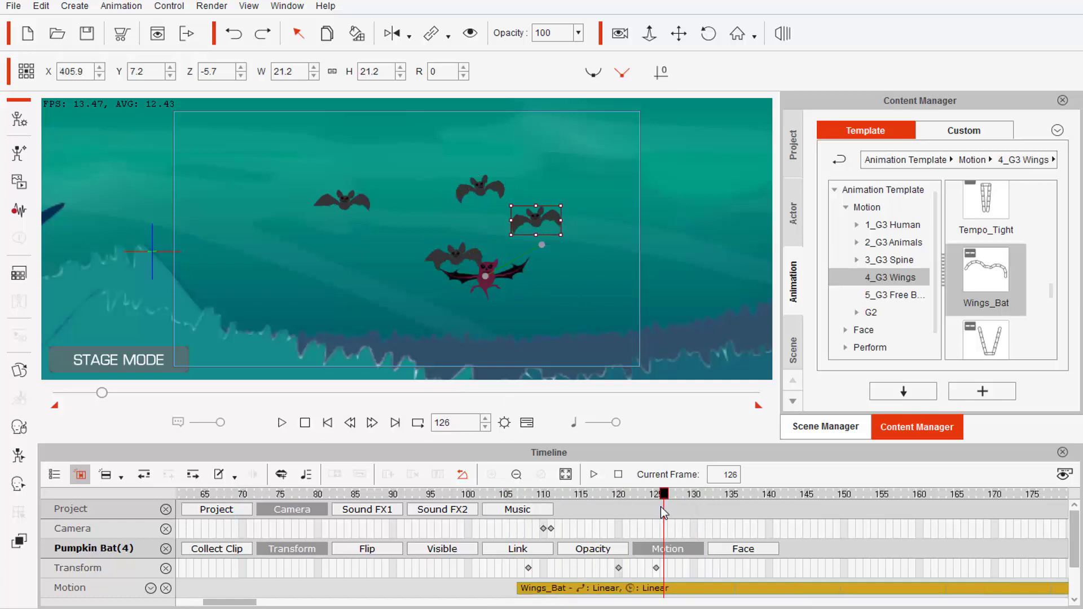
pyautogui.click(658, 496)
pyautogui.click(658, 568)
pyautogui.click(458, 256)
pyautogui.doubleClick(654, 570)
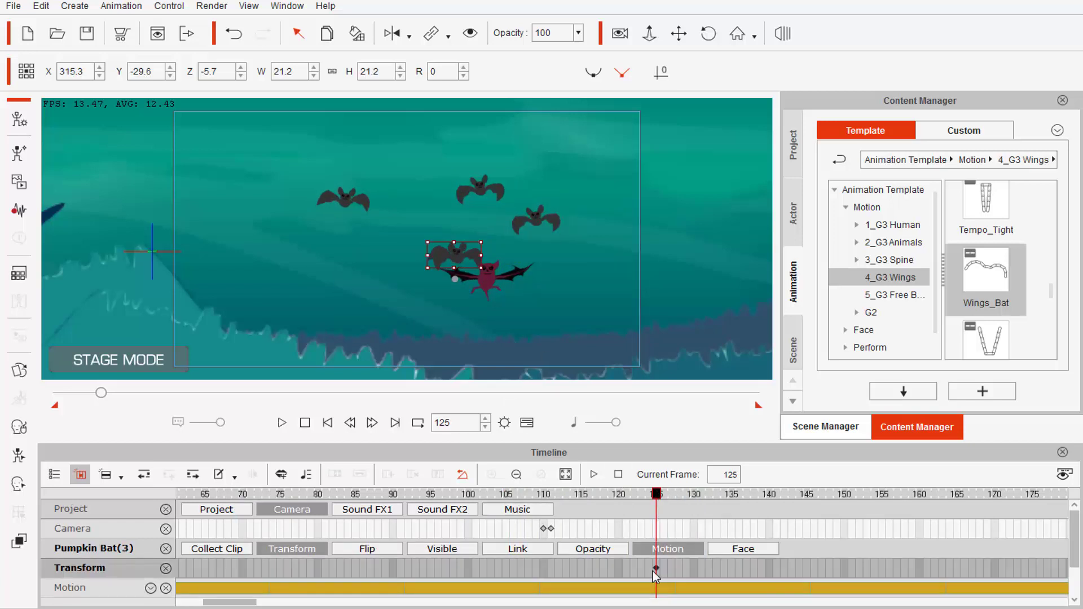
pyautogui.moveTo(630, 590); pyautogui.dragTo(1003, 590)
# - At frame 132, move Pumpkin Bat(3) up to about X 302.0, Y 85.0, undoing a first trial move
pyautogui.moveTo(445, 252); pyautogui.dragTo(442, 186)
pyautogui.hotkey('ctrl', 'z')
pyautogui.moveTo(749, 496); pyautogui.dragTo(709, 498)
pyautogui.moveTo(444, 259); pyautogui.dragTo(430, 152)
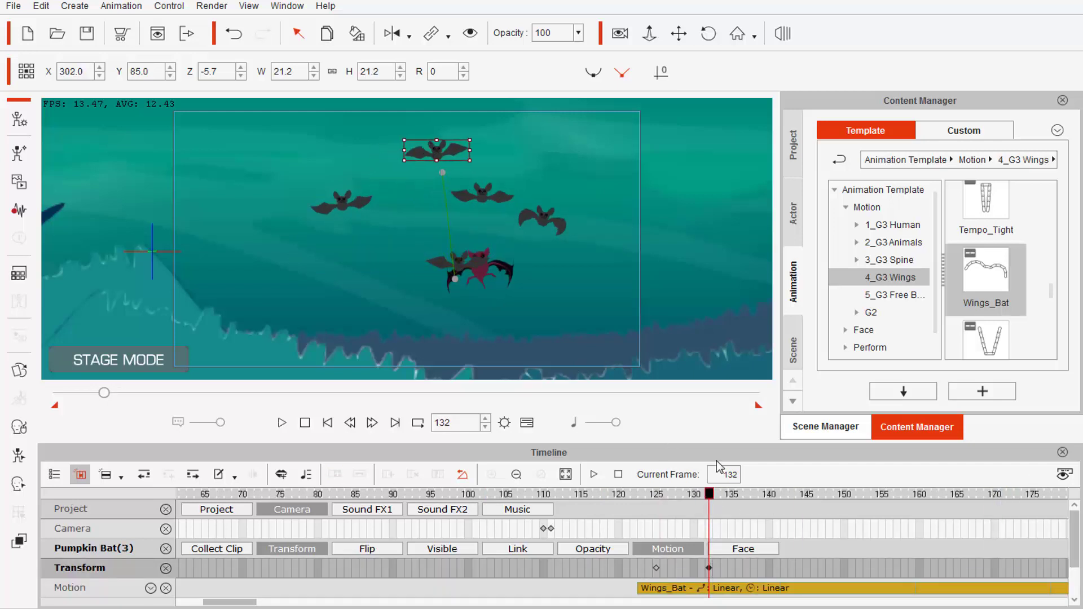
# - Keyframe Pumpkin Bat's transform at frame 132, trying a move to about X 207.9, Y -16.4 and undoing it
pyautogui.click(442, 259)
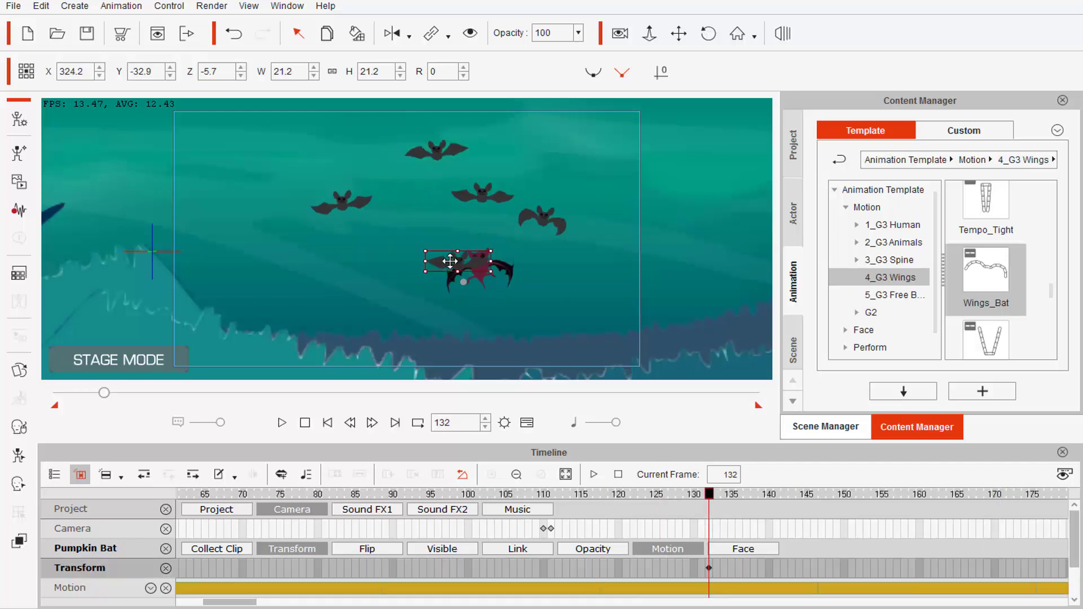
pyautogui.moveTo(446, 261); pyautogui.dragTo(331, 244)
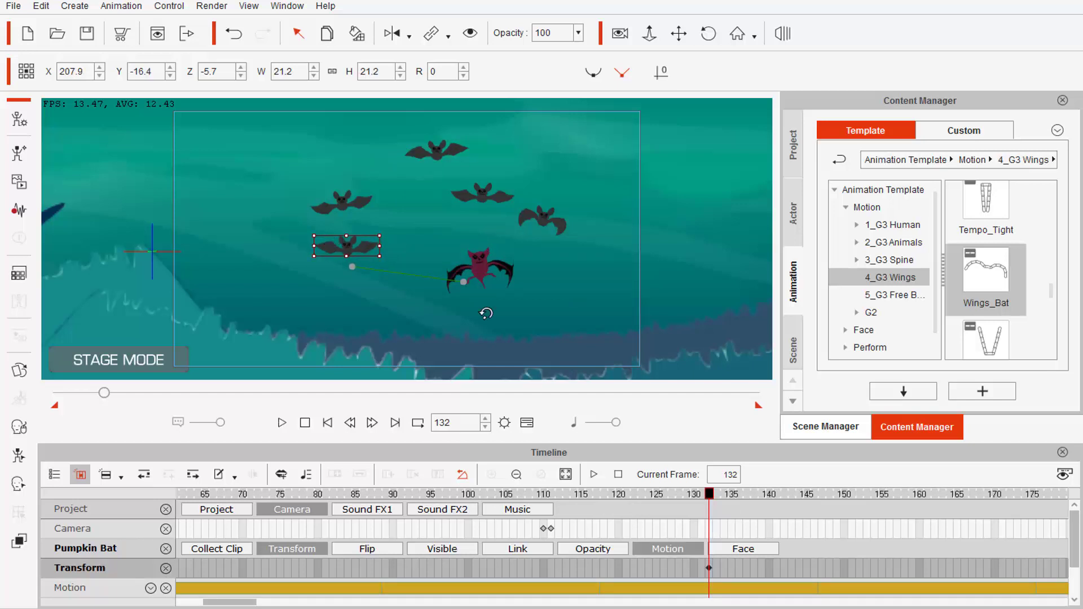
pyautogui.hotkey('ctrl', 'z')
# - At frame 140, move Pumpkin Bat to about X 179.7, Y -17.1 and delay its Wings_Bat motion to about frame 130
pyautogui.click(769, 568)
pyautogui.moveTo(445, 254); pyautogui.dragTo(312, 236)
pyautogui.click(491, 588)
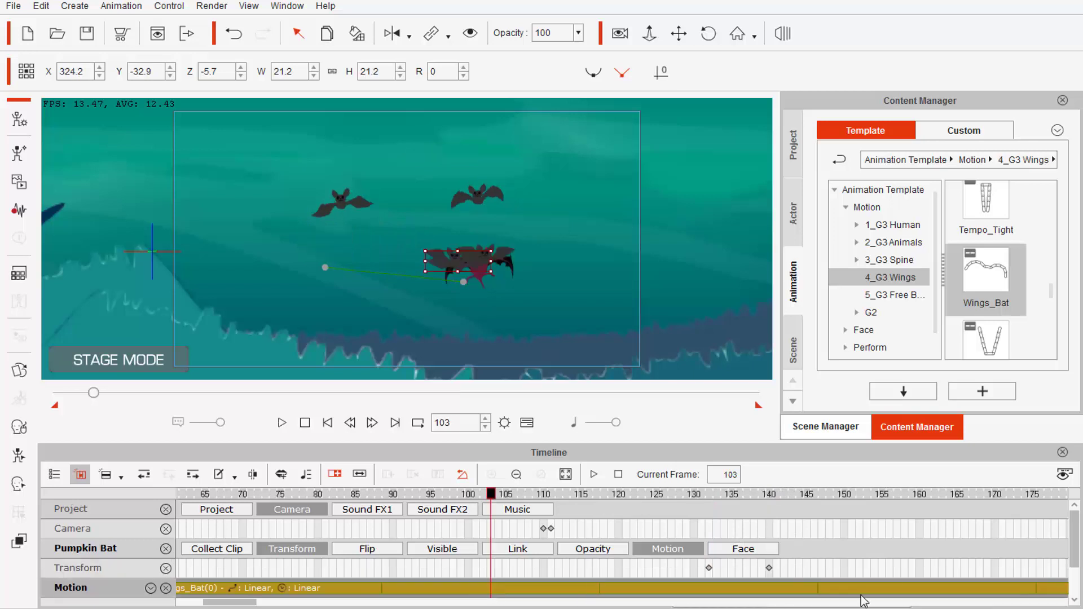
pyautogui.moveTo(363, 588); pyautogui.dragTo(776, 590)
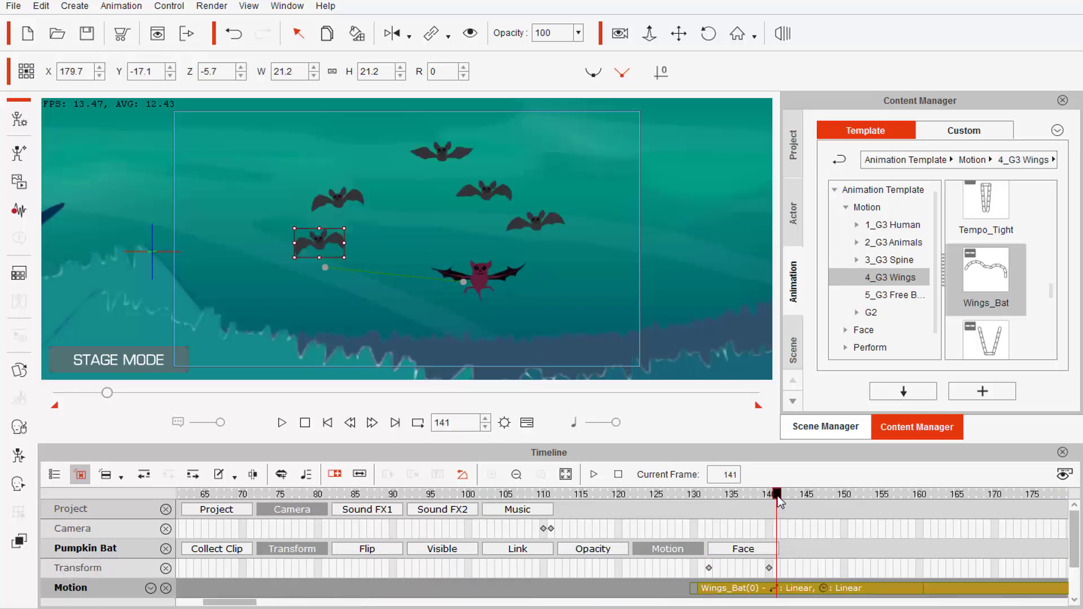
# - Keyframe the red Pumpkin Bat(0)'s transform at frame 140 and shift its Wings_Bat motion to start just before that keyframe
pyautogui.moveTo(778, 496); pyautogui.dragTo(771, 496)
pyautogui.click(482, 280)
pyautogui.doubleClick(770, 571)
pyautogui.moveTo(206, 589); pyautogui.dragTo(784, 591)
# - At frame 150, keyframe the red bat and move it up and right to about X 413.6, Y 54.5
pyautogui.click(770, 568)
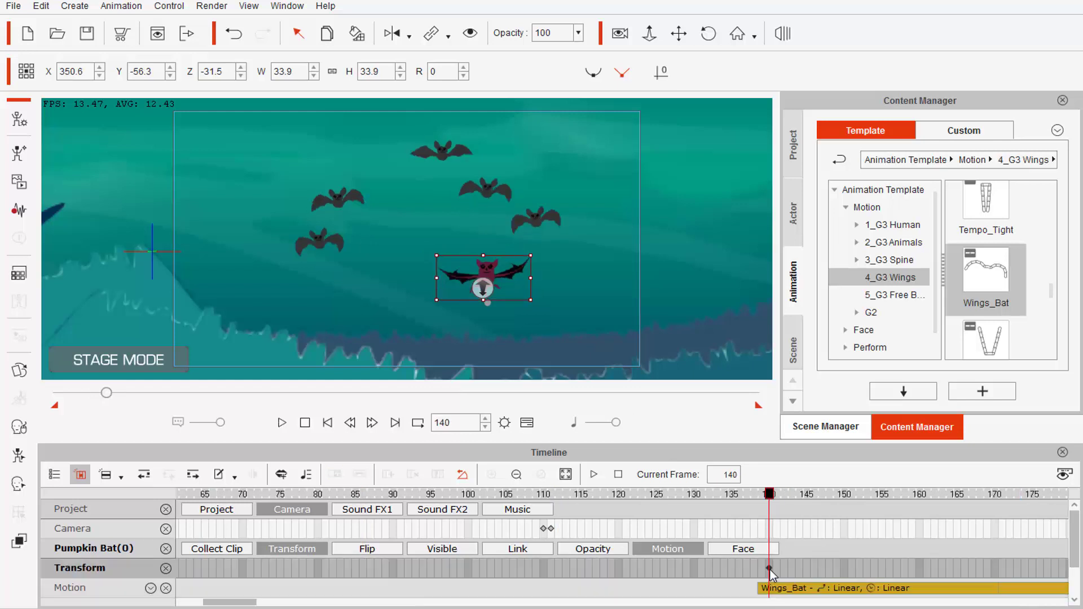
pyautogui.click(846, 571)
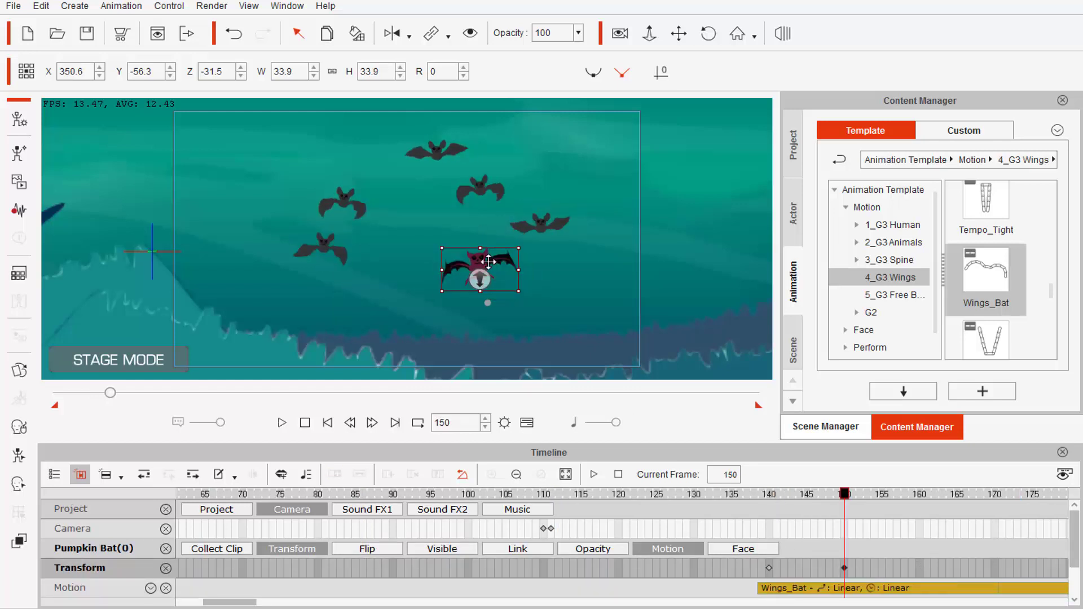
pyautogui.moveTo(486, 260); pyautogui.dragTo(546, 158)
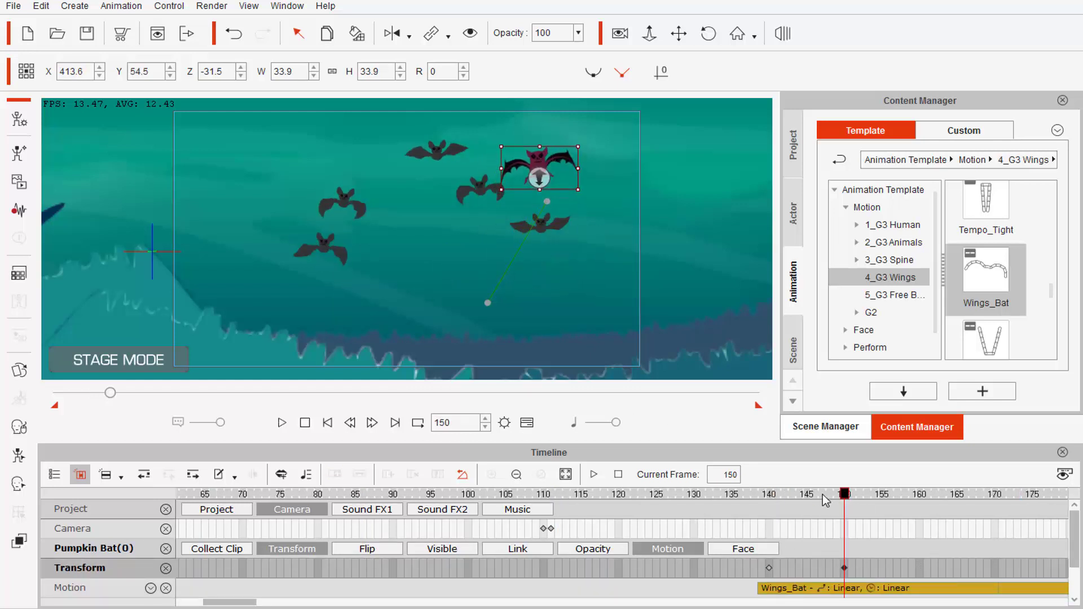
# - Show the moon from the Prop list in the timeline and display its tracks
pyautogui.click(52, 479)
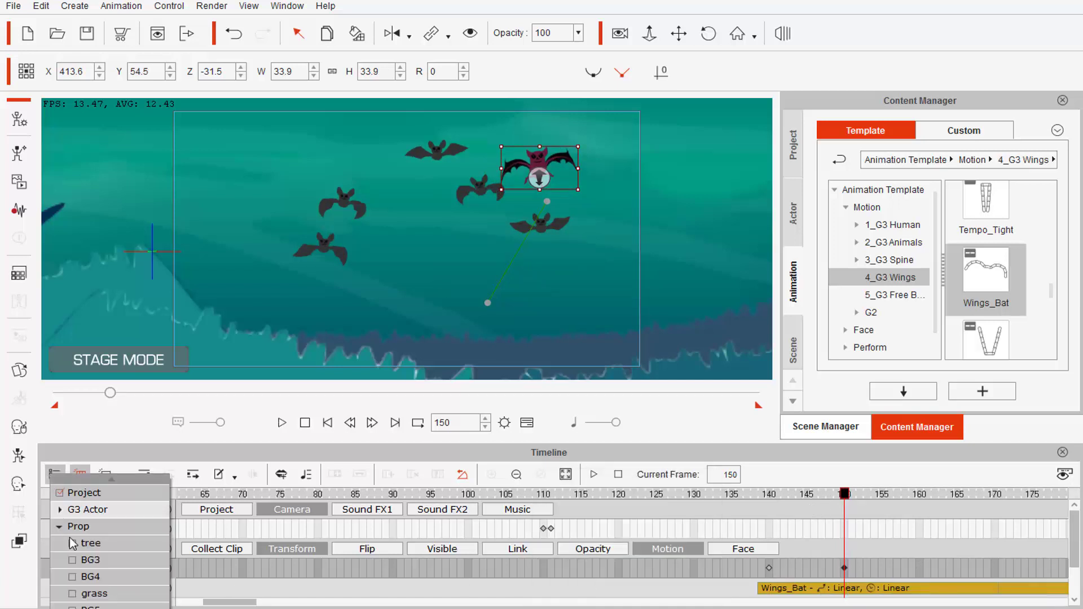
pyautogui.scroll(-1, 79, 555)
pyautogui.click(96, 601)
pyautogui.moveTo(224, 603); pyautogui.dragTo(155, 599)
pyautogui.click(104, 588)
pyautogui.click(181, 569)
pyautogui.click(769, 569)
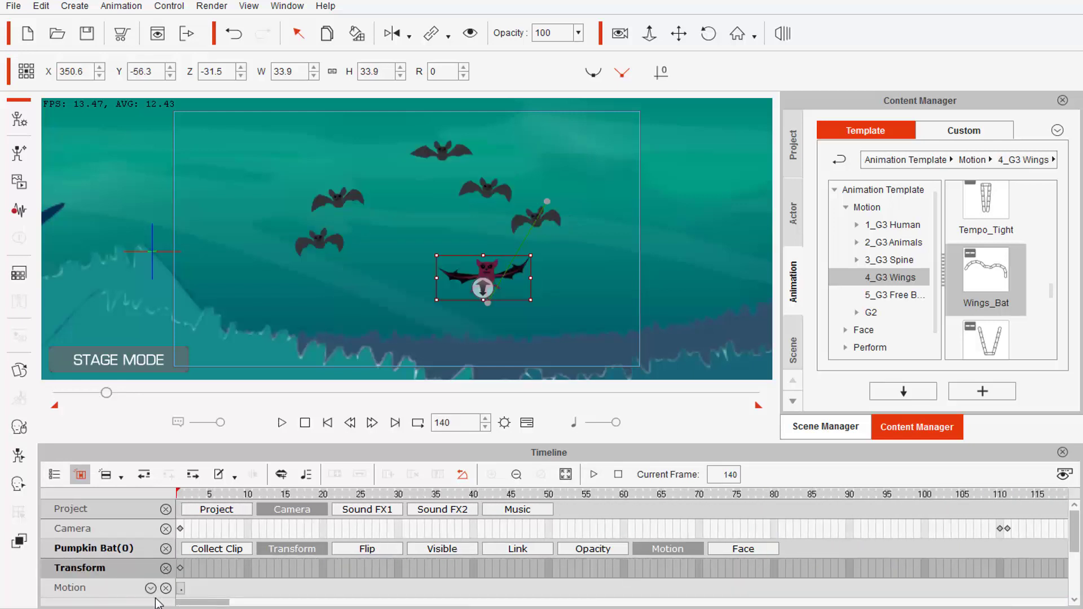
pyautogui.click(88, 589)
pyautogui.click(690, 550)
# - Select the moon's transform keyframe at frame 70 and make the moon visible again
pyautogui.scroll(-1, 317, 589)
pyautogui.click(700, 588)
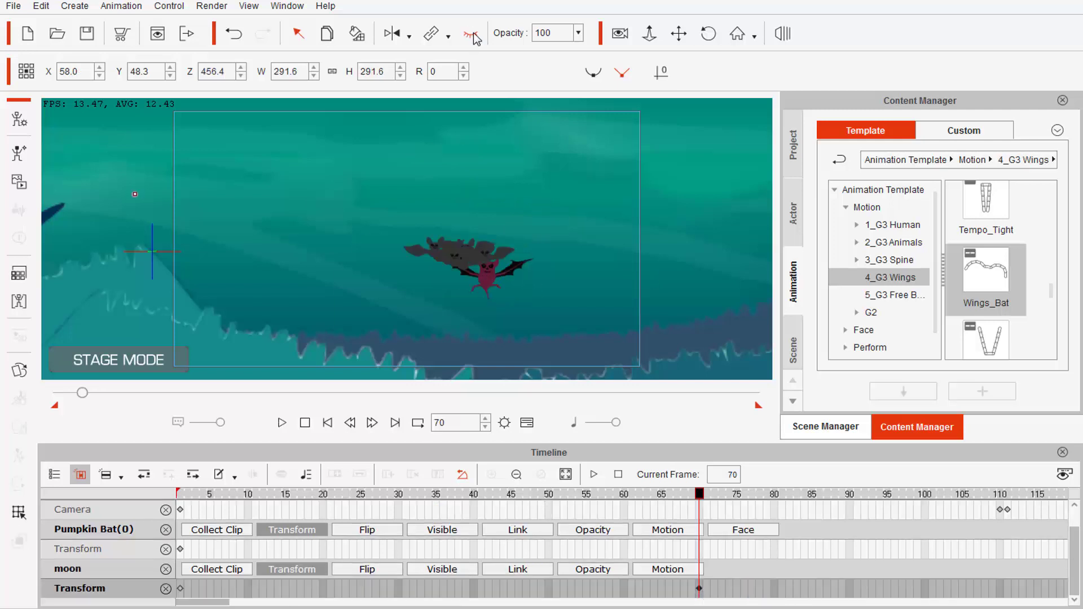
pyautogui.click(473, 35)
# - Return the animation to frame 1 and switch to the recording camera view
pyautogui.click(304, 423)
pyautogui.click(284, 423)
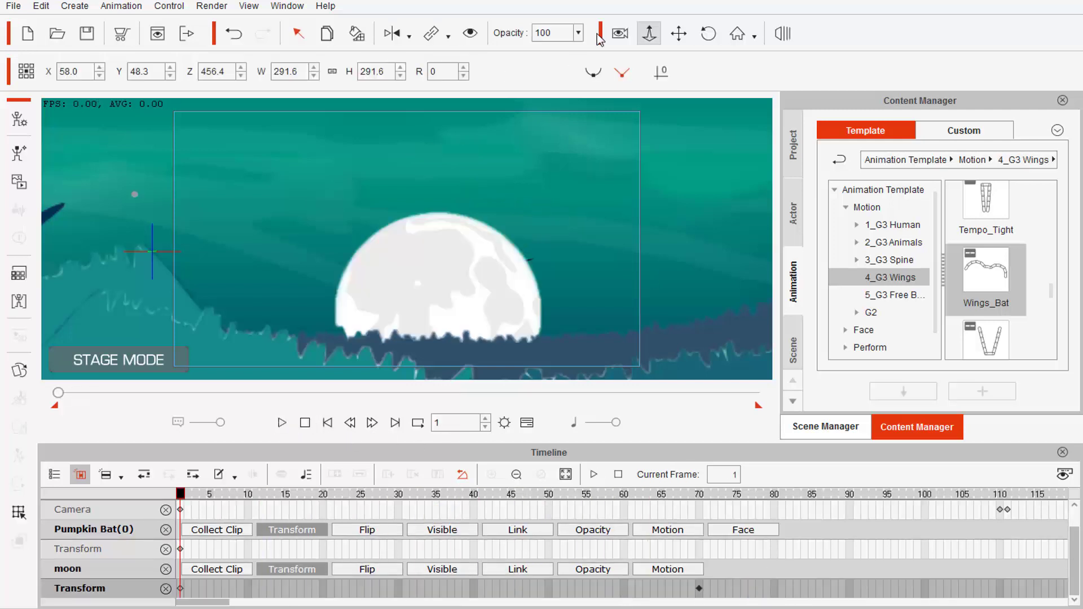
pyautogui.click(620, 33)
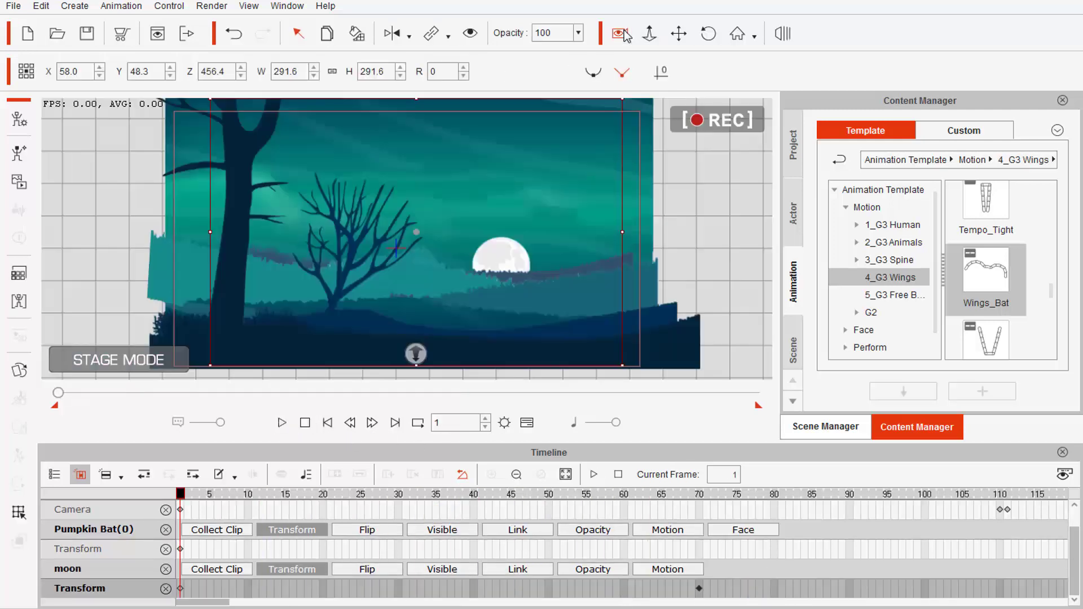
# - Play back the animation in the recording camera view and scrub to frame 101 to examine when each bat emerges
pyautogui.click(281, 423)
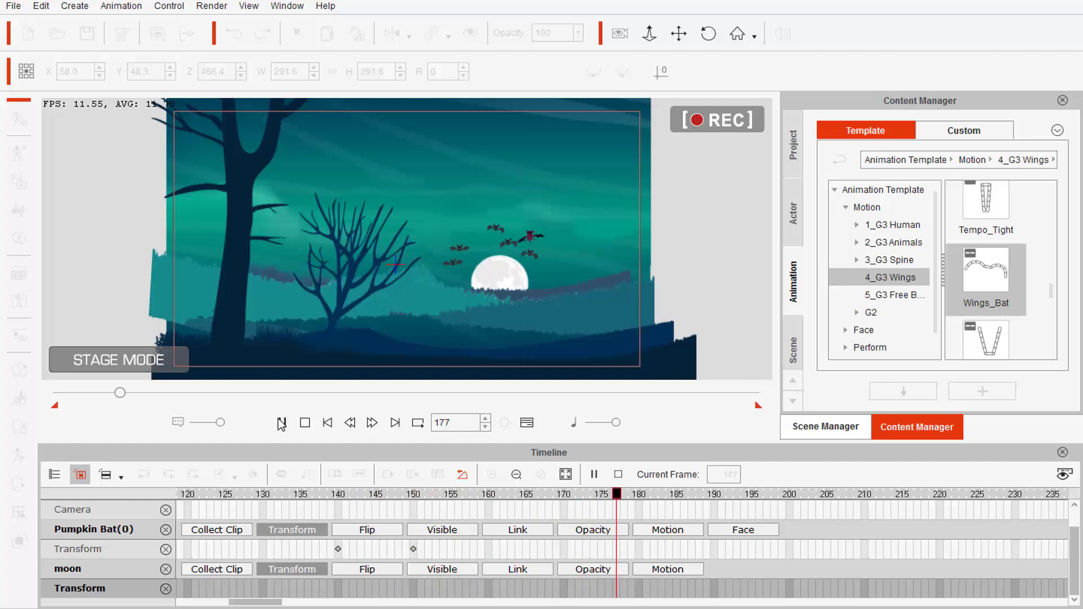
pyautogui.click(281, 423)
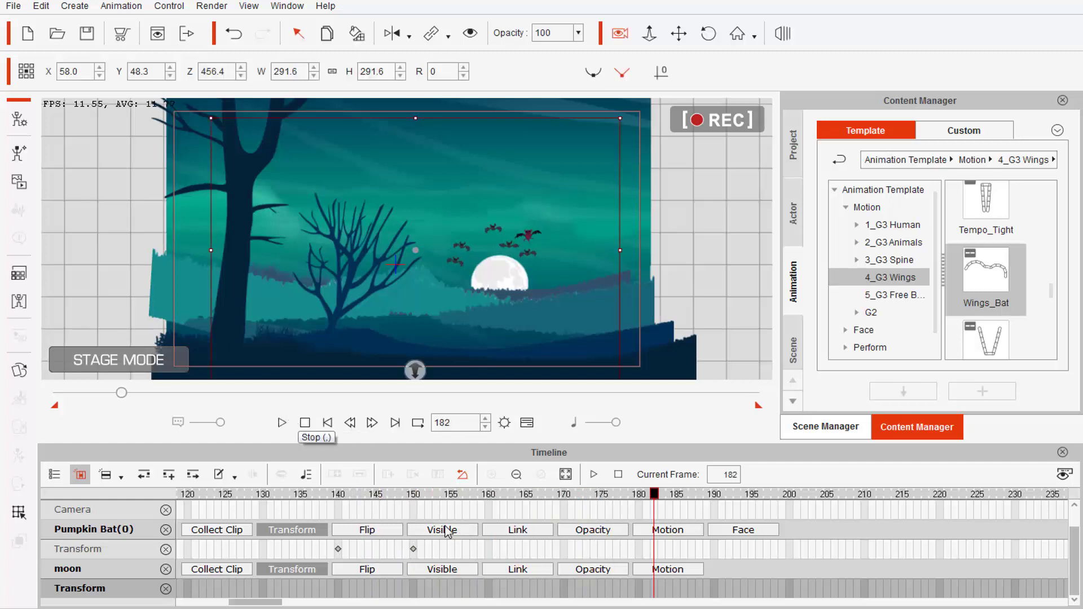
pyautogui.click(459, 248)
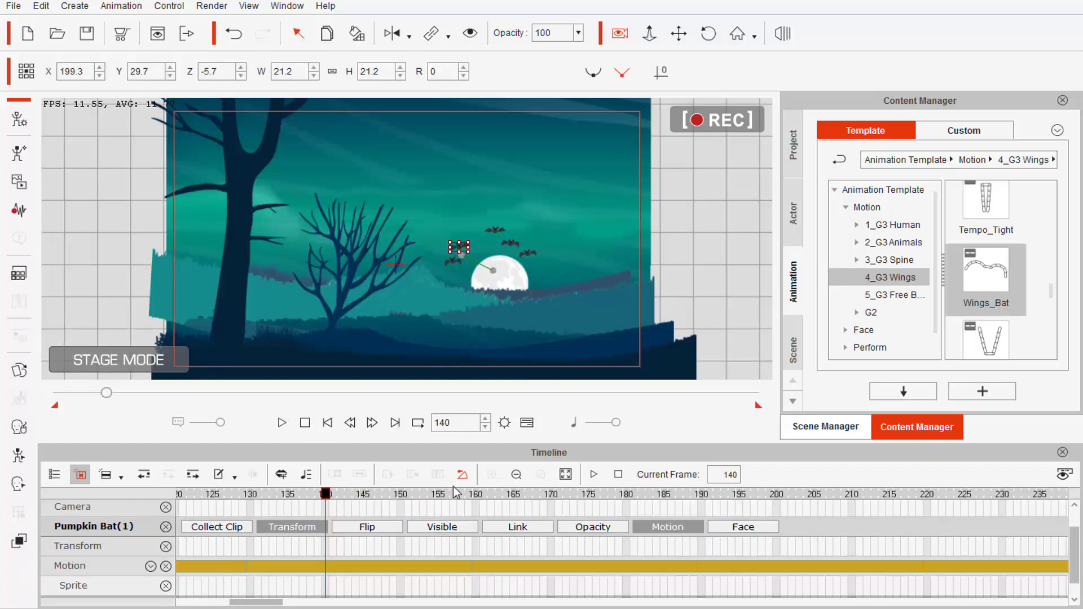
pyautogui.moveTo(461, 499); pyautogui.dragTo(552, 504)
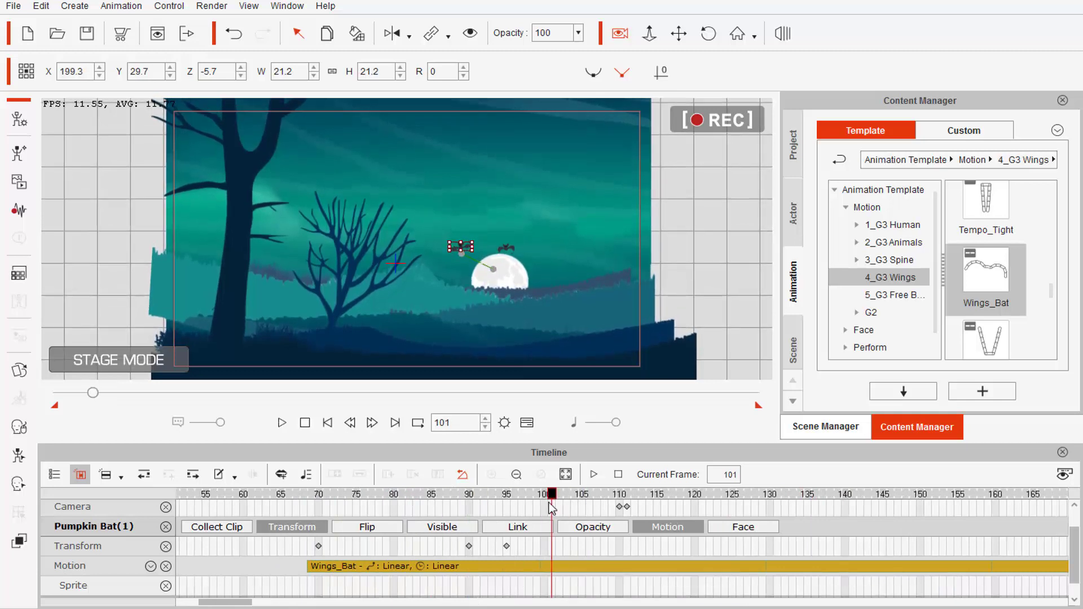
# - Shift the Wings_Bat motion clip of the bat just above the moon a few frames earlier
pyautogui.click(507, 250)
pyautogui.click(508, 245)
pyautogui.moveTo(575, 569); pyautogui.dragTo(544, 569)
pyautogui.moveTo(570, 498); pyautogui.dragTo(793, 494)
# - Leave the recording camera view and retime the topmost bat by shifting its motion clip earlier and its transform keyframes to frames 114 and 120
pyautogui.click(532, 257)
pyautogui.click(628, 38)
pyautogui.click(439, 152)
pyautogui.moveTo(728, 588); pyautogui.dragTo(641, 588)
pyautogui.moveTo(735, 568); pyautogui.dragTo(653, 568)
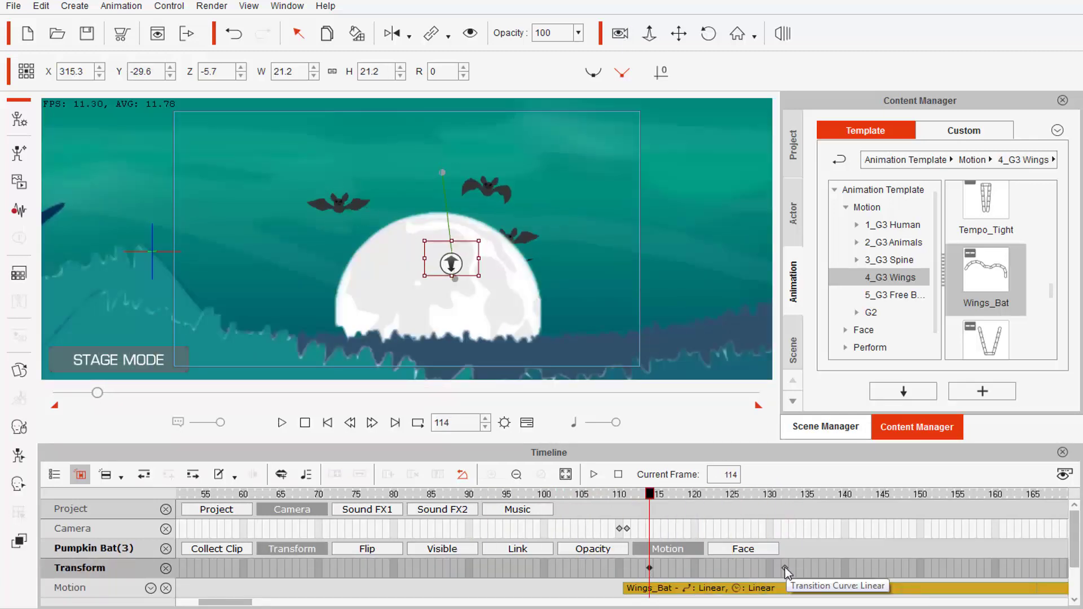
pyautogui.moveTo(788, 568); pyautogui.dragTo(699, 568)
# - Play back the topmost bat's retimed exit from behind the moon and go to frame 142
pyautogui.moveTo(699, 495); pyautogui.dragTo(361, 495)
pyautogui.press('space')
pyautogui.press('space')
pyautogui.moveTo(827, 496); pyautogui.dragTo(868, 495)
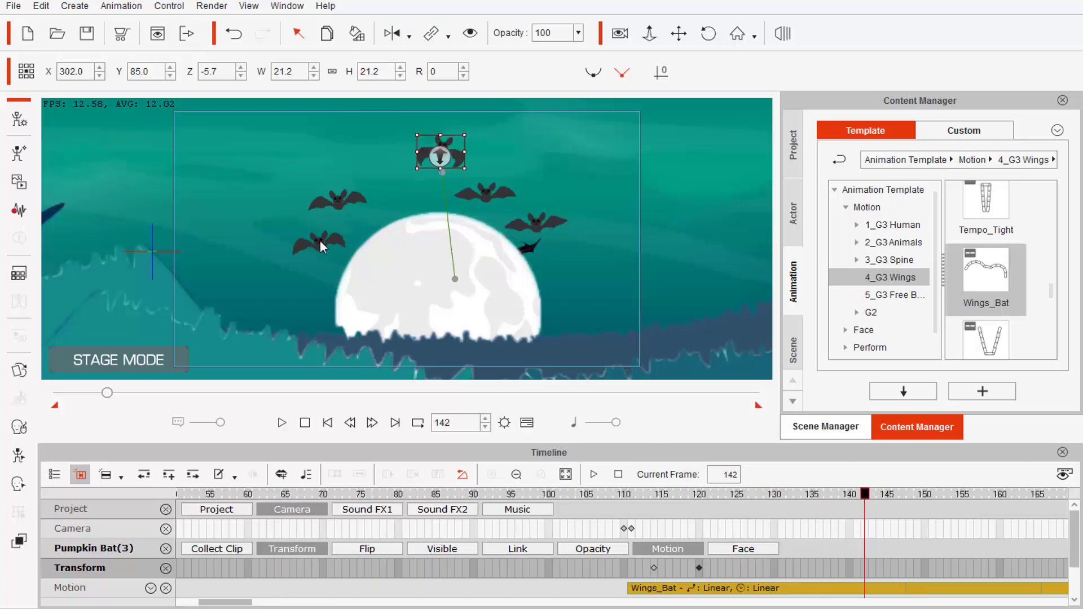
# - Shift the leftmost bat's motion clip earlier and its transform keyframes to frames 120 and 130, and play back the result
pyautogui.click(322, 245)
pyautogui.moveTo(759, 588); pyautogui.dragTo(705, 588)
pyautogui.moveTo(780, 568); pyautogui.dragTo(695, 568)
pyautogui.moveTo(846, 569); pyautogui.dragTo(770, 568)
pyautogui.moveTo(846, 495); pyautogui.dragTo(514, 495)
pyautogui.press('space')
pyautogui.press('space')
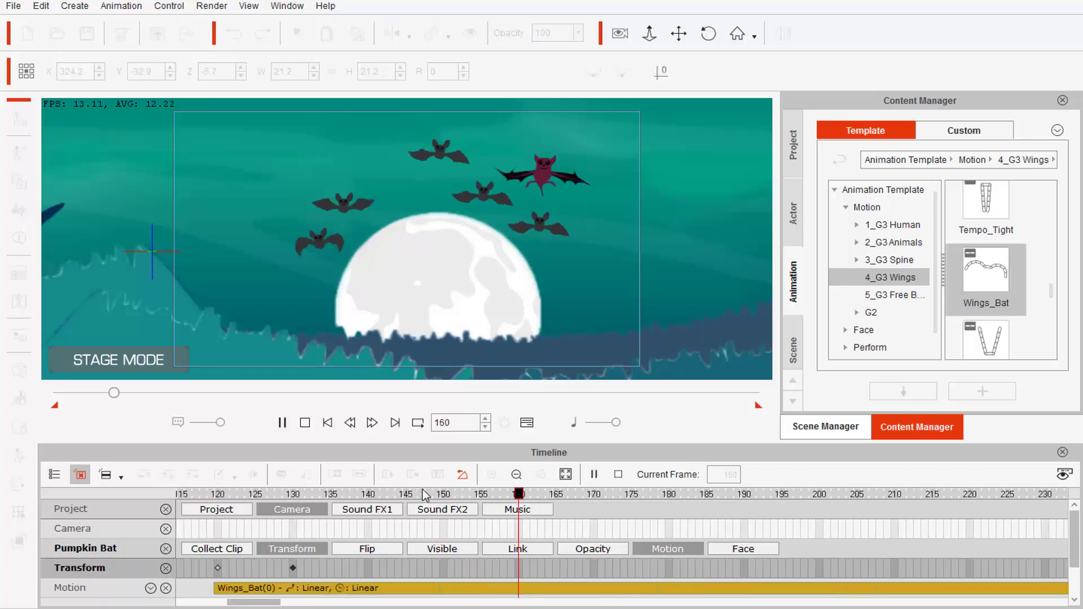
# - Keyframe the red bat at frame 160, and at frame 174 move it down onto the moon's top at X 286.7, Y 4.3
pyautogui.click(539, 194)
pyautogui.moveTo(590, 495); pyautogui.dragTo(622, 520)
pyautogui.doubleClick(514, 569)
pyautogui.moveTo(569, 166); pyautogui.dragTo(466, 197)
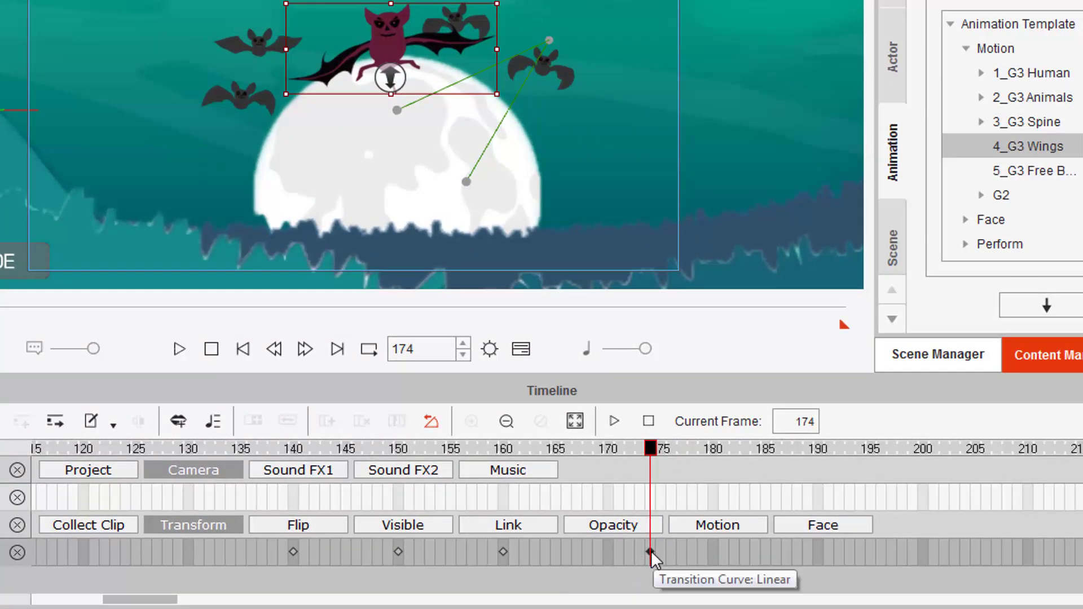
# - Apply the Gain momentum and Damp transition curve to the red bat's transform keyframe at frame 174
pyautogui.rightClick(651, 551)
pyautogui.click(692, 543)
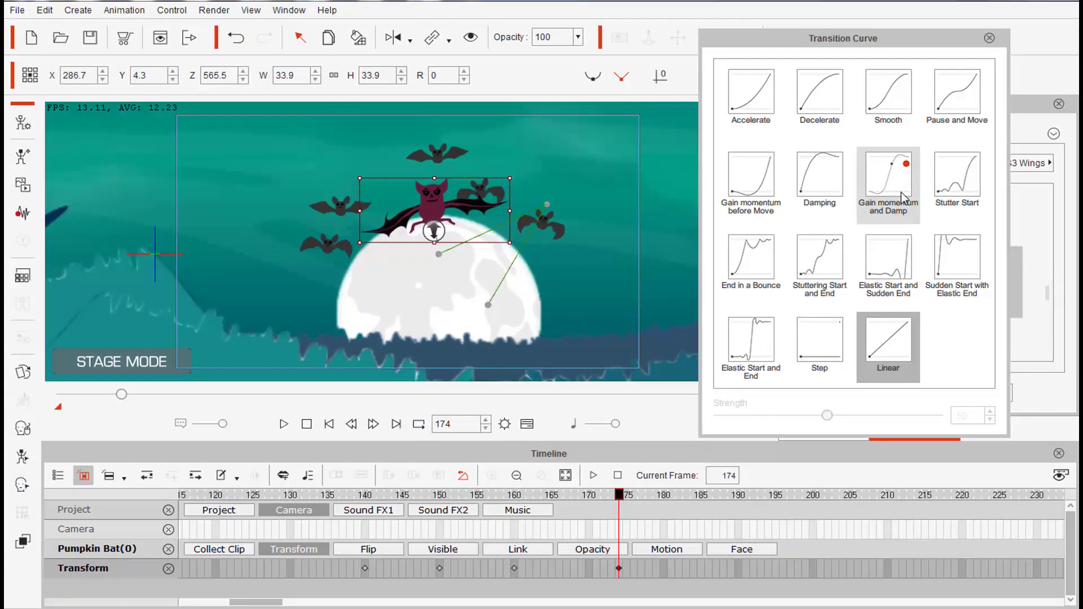
pyautogui.click(903, 198)
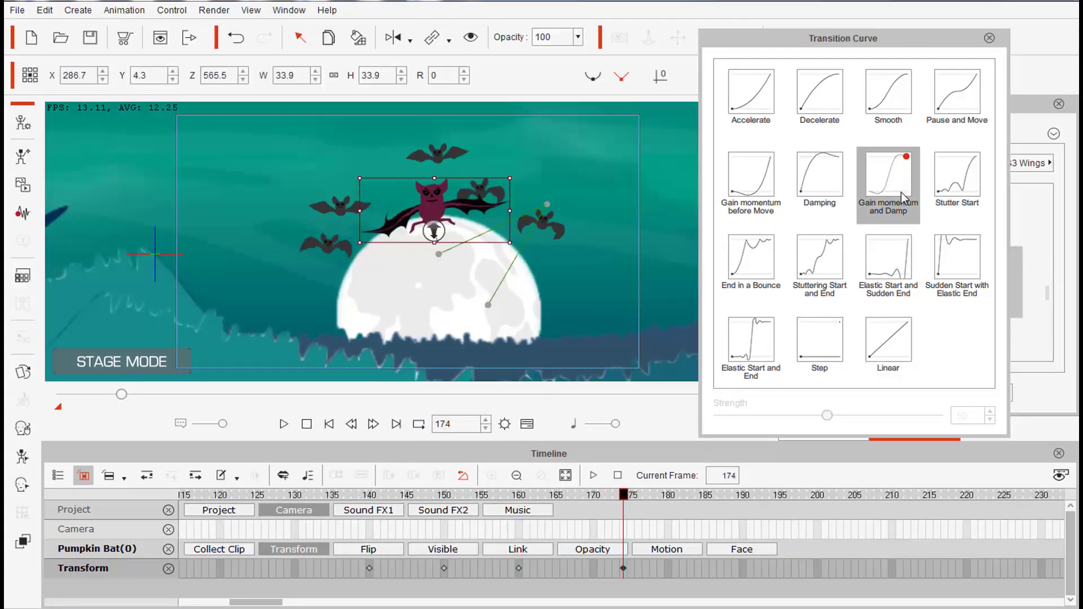
pyautogui.click(990, 39)
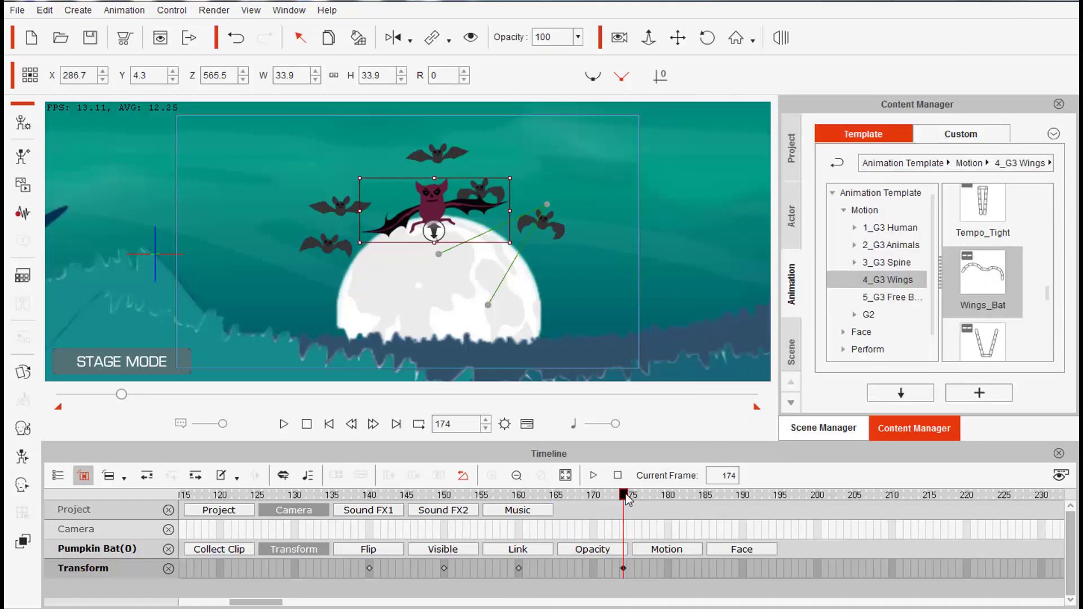
# - Play back the red bat's move, and preview the animation from frame 1 in the recording camera view
pyautogui.click(593, 475)
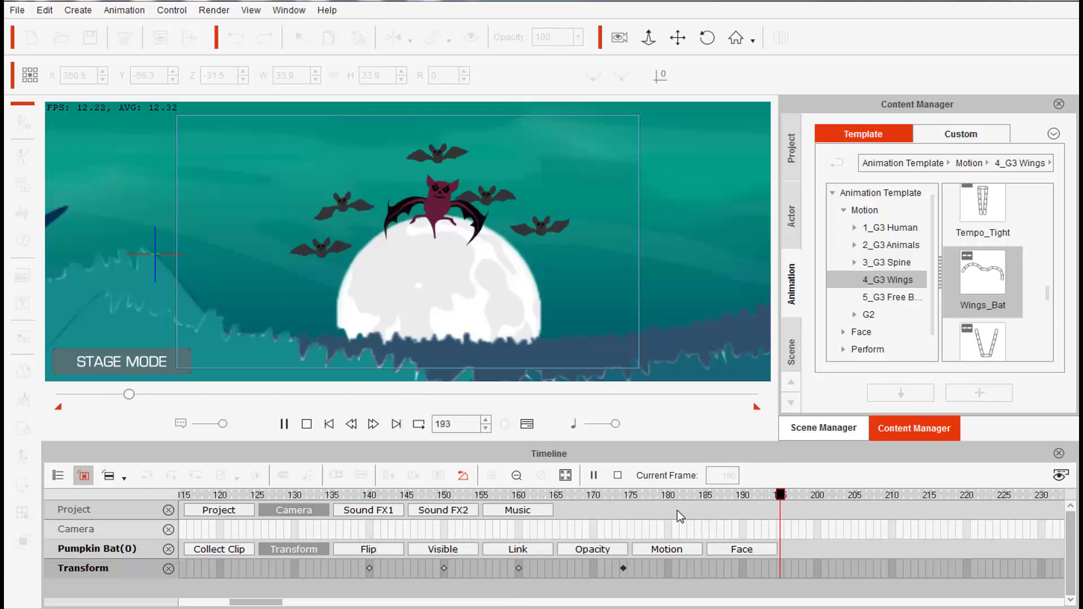
pyautogui.click(693, 201)
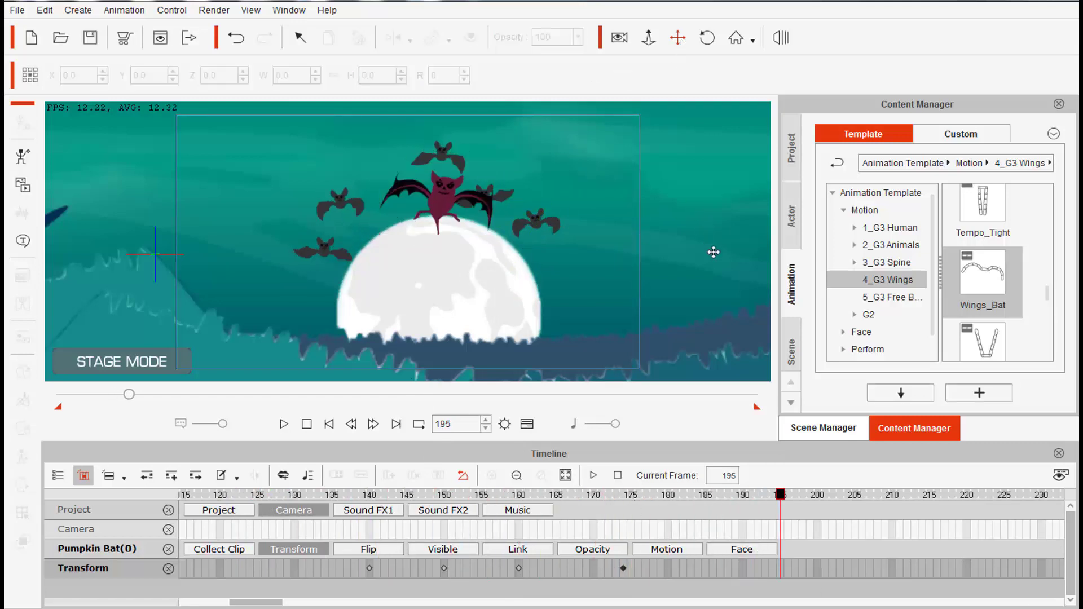
pyautogui.scroll(-2, 714, 252)
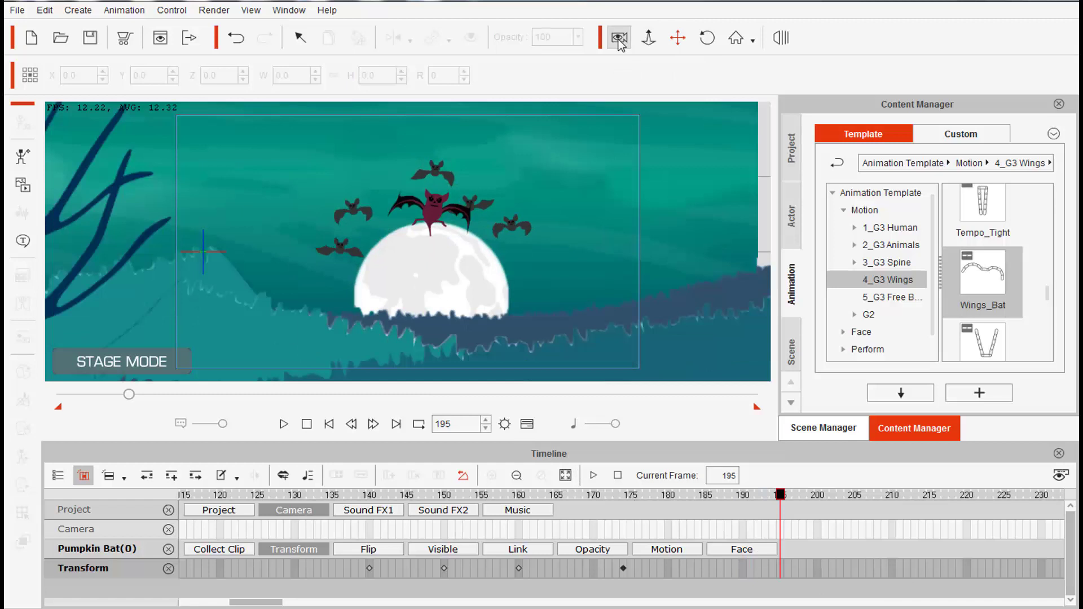
pyautogui.click(620, 38)
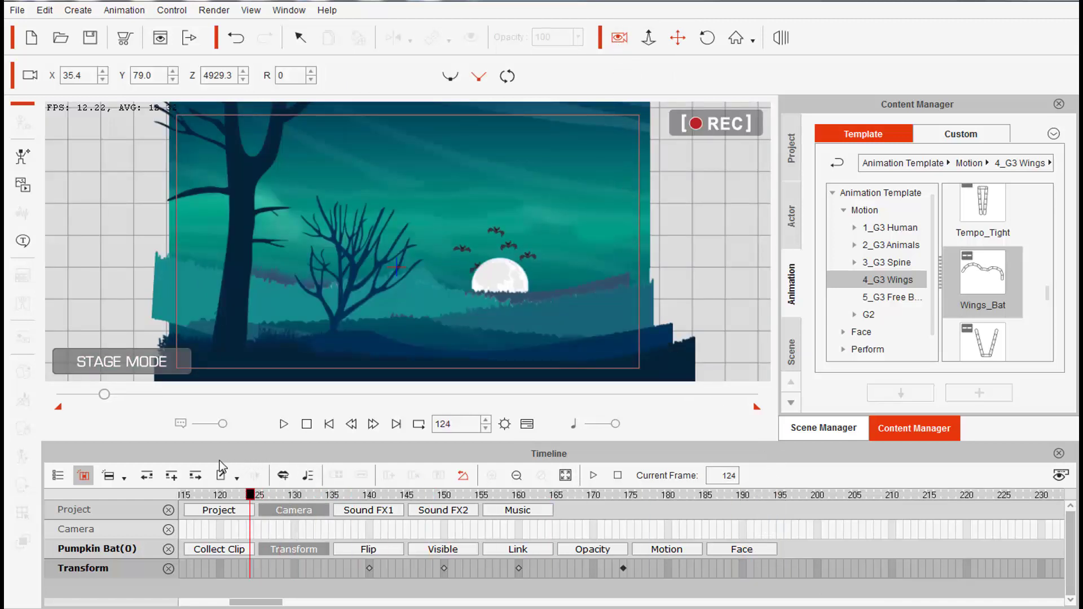
pyautogui.click(301, 427)
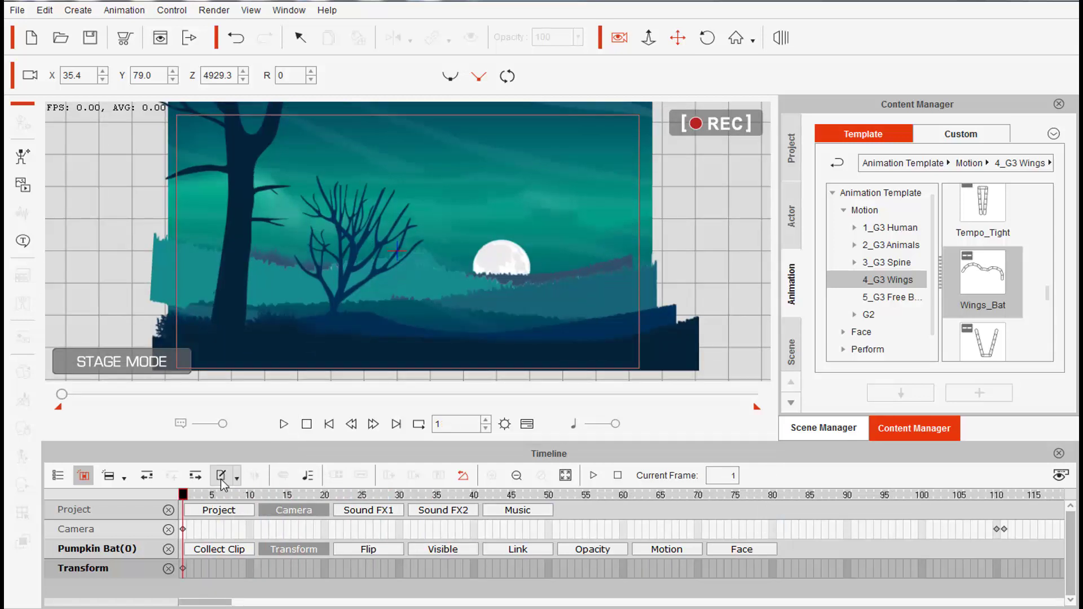
pyautogui.click(285, 425)
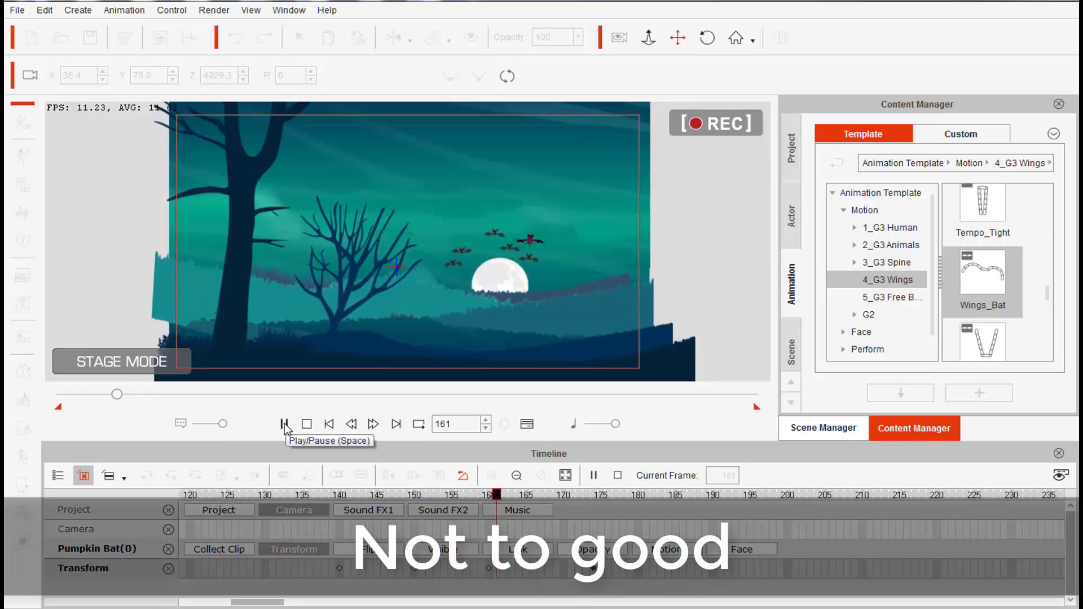
pyautogui.click(285, 425)
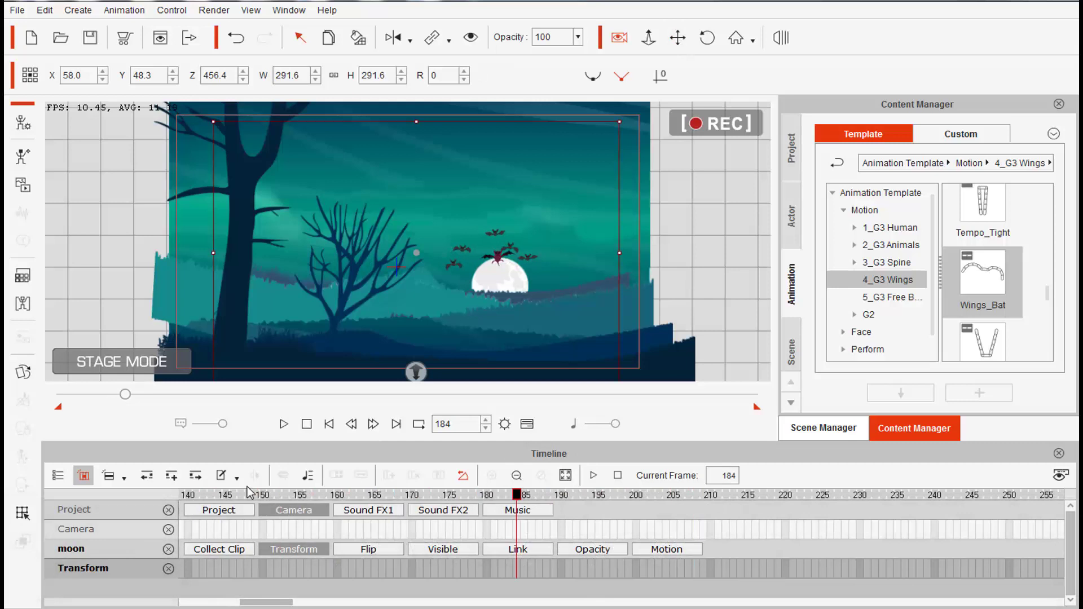
# - Add camera keyframes at frames 180 and 230
pyautogui.click(220, 494)
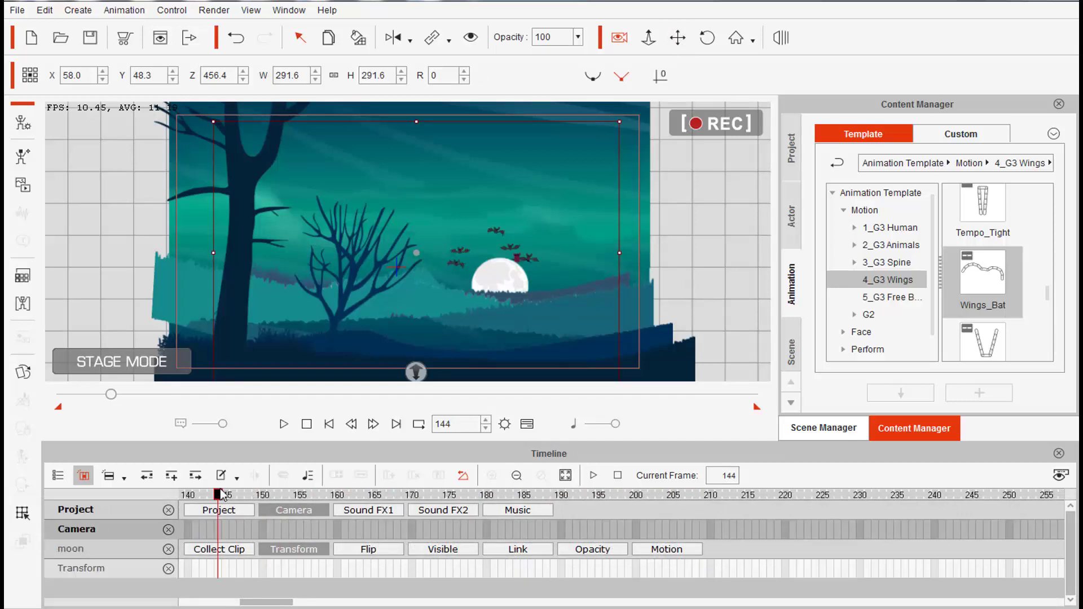
pyautogui.moveTo(484, 531); pyautogui.dragTo(718, 511)
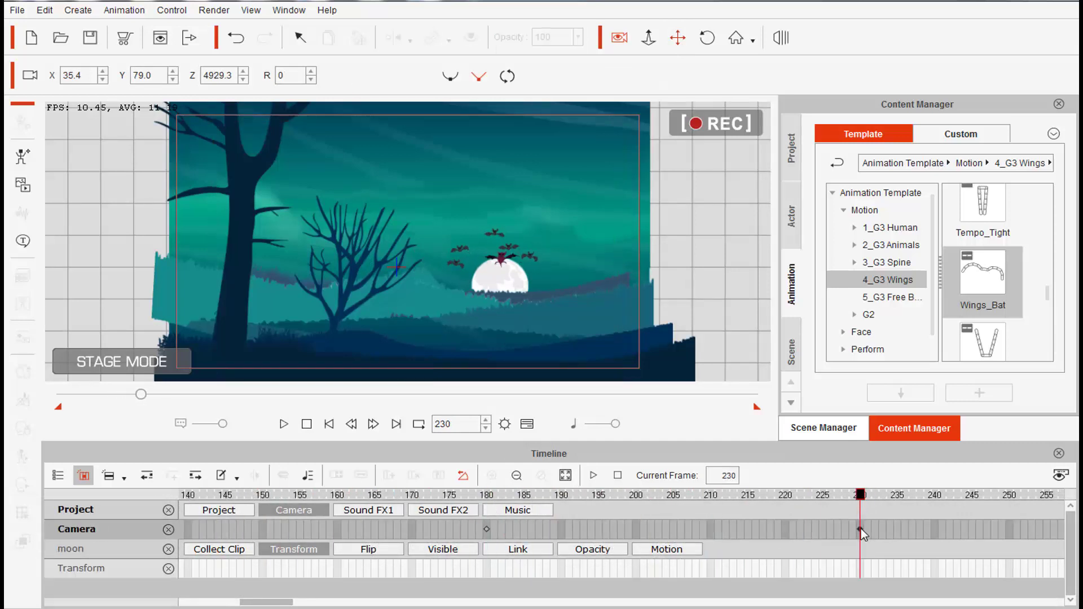
pyautogui.click(524, 495)
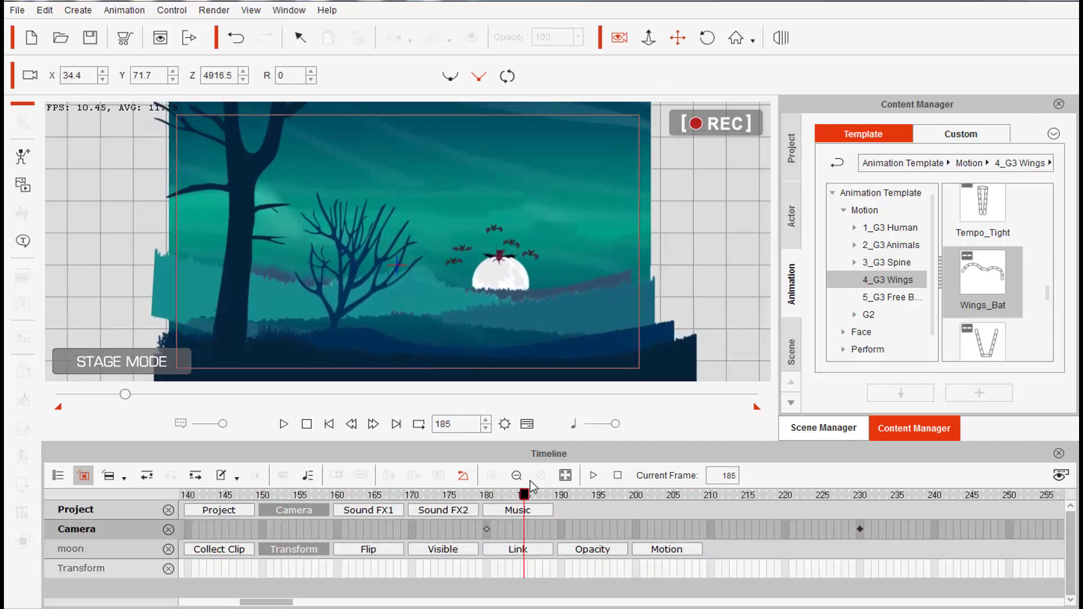
# - Keyframe the red bat at frame 180, and at frame 190 move it in front of the moon to X 297.3, Y -64.3 and enlarge it to 51.3
pyautogui.moveTo(530, 486); pyautogui.dragTo(563, 511)
pyautogui.click(422, 228)
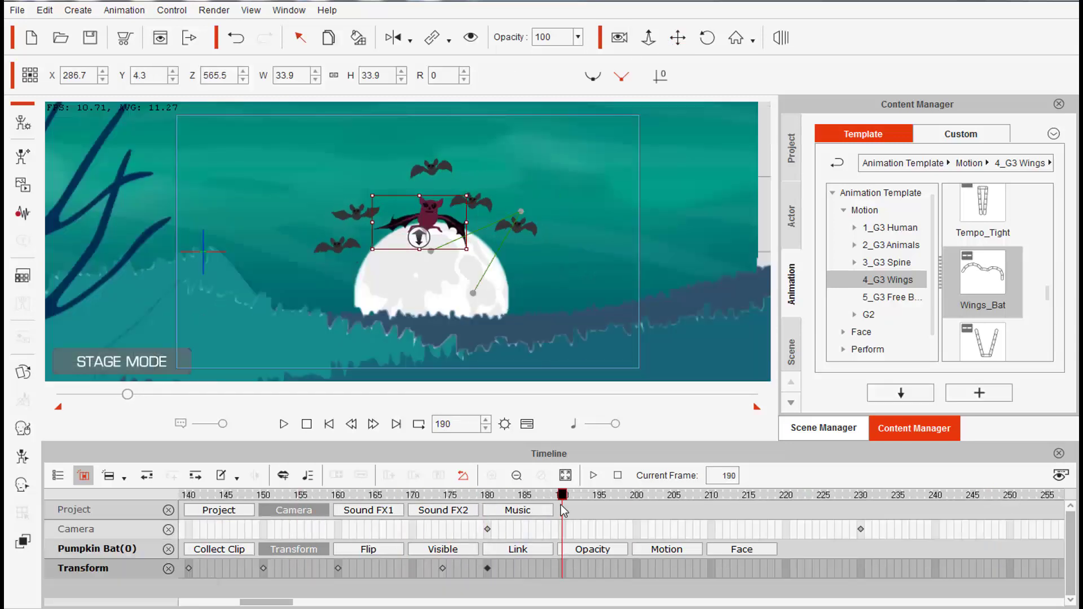
pyautogui.moveTo(429, 217); pyautogui.dragTo(490, 238)
pyautogui.moveTo(449, 269); pyautogui.dragTo(443, 285)
pyautogui.moveTo(484, 254); pyautogui.dragTo(456, 268)
# - Play back the red bat's descent and move its last two transform keyframes to frames 190 and 200
pyautogui.moveTo(562, 496); pyautogui.dragTo(332, 497)
pyautogui.press('space')
pyautogui.press('space')
pyautogui.moveTo(661, 497); pyautogui.dragTo(444, 496)
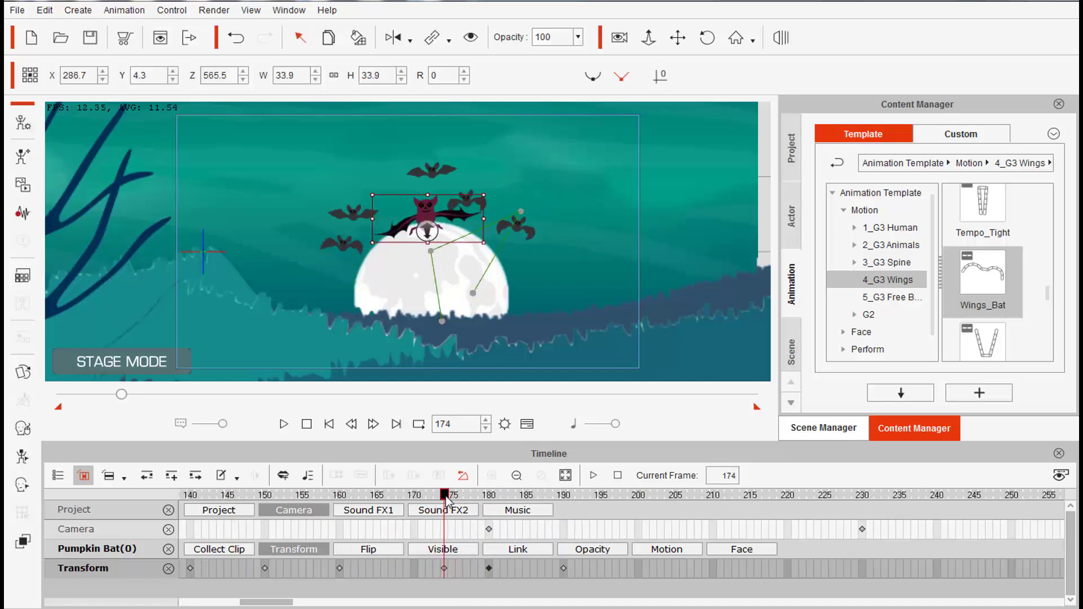
pyautogui.moveTo(563, 569); pyautogui.dragTo(638, 569)
pyautogui.moveTo(489, 569); pyautogui.dragTo(563, 569)
# - Apply the Gain momentum and Damp transition curve to the red bat's keyframe at frame 200 and play back the motion
pyautogui.rightClick(640, 569)
pyautogui.click(708, 559)
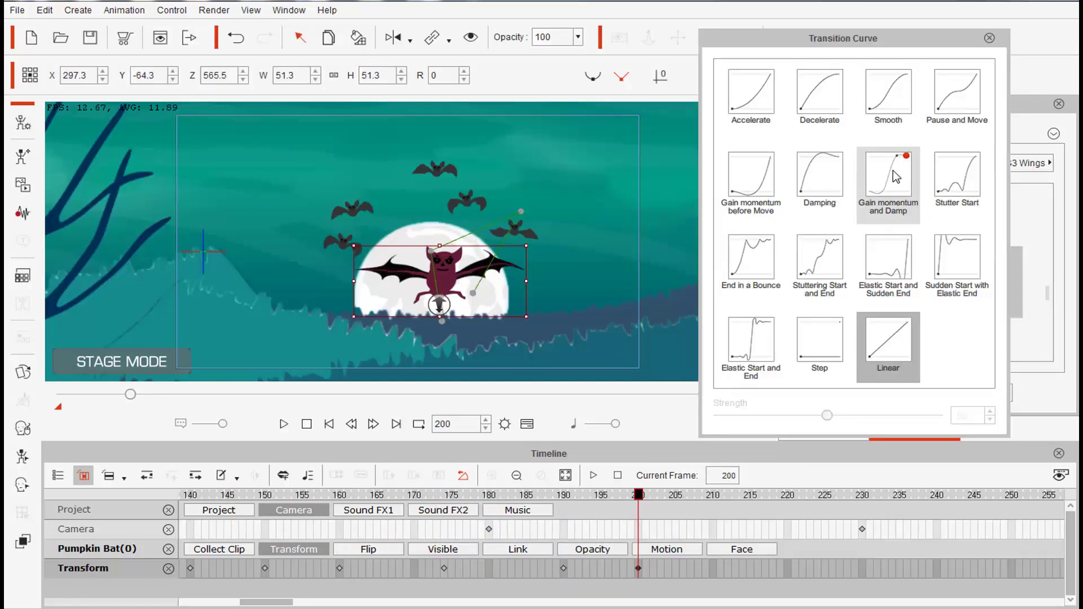
pyautogui.moveTo(638, 497); pyautogui.dragTo(260, 497)
pyautogui.press('space')
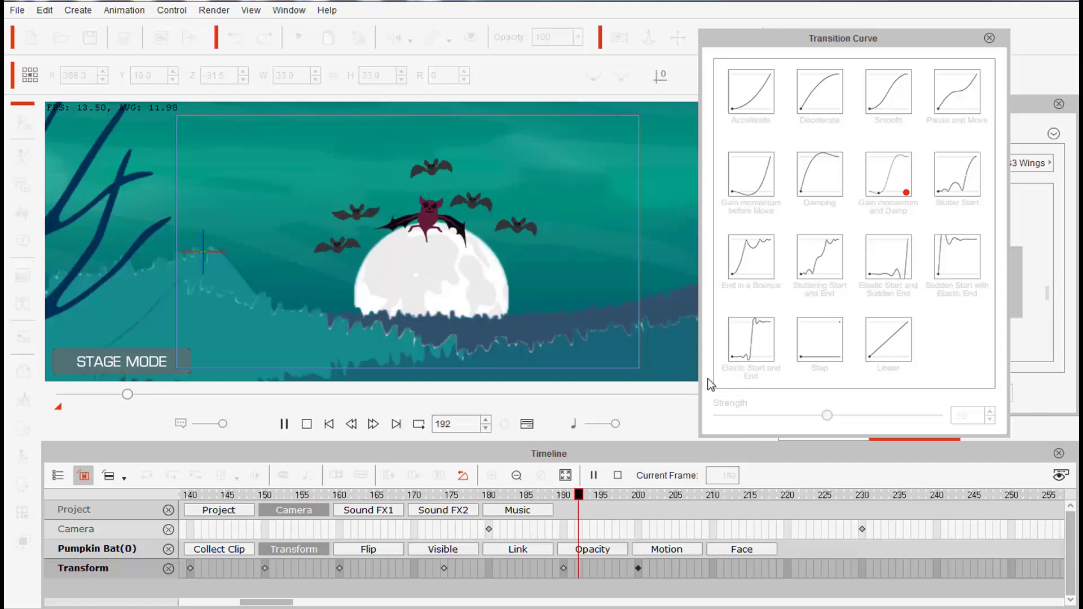
pyautogui.press('space')
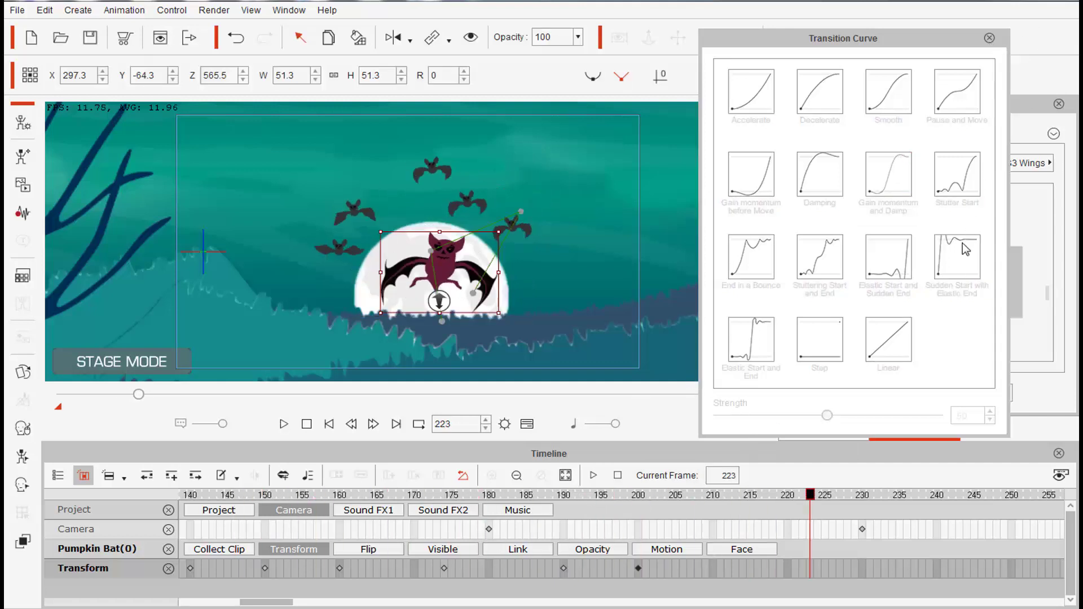
pyautogui.click(990, 38)
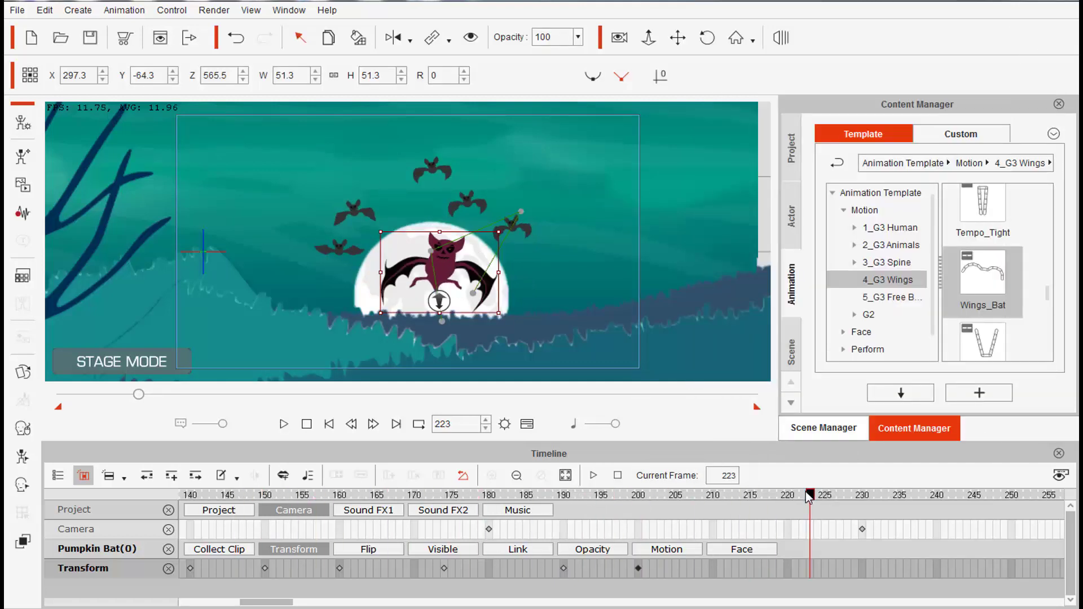
# - Keyframe the red bat at frame 230, and at frame 260 move and enlarge the leftmost bat
pyautogui.moveTo(810, 497); pyautogui.dragTo(862, 497)
pyautogui.moveTo(273, 603); pyautogui.dragTo(295, 605)
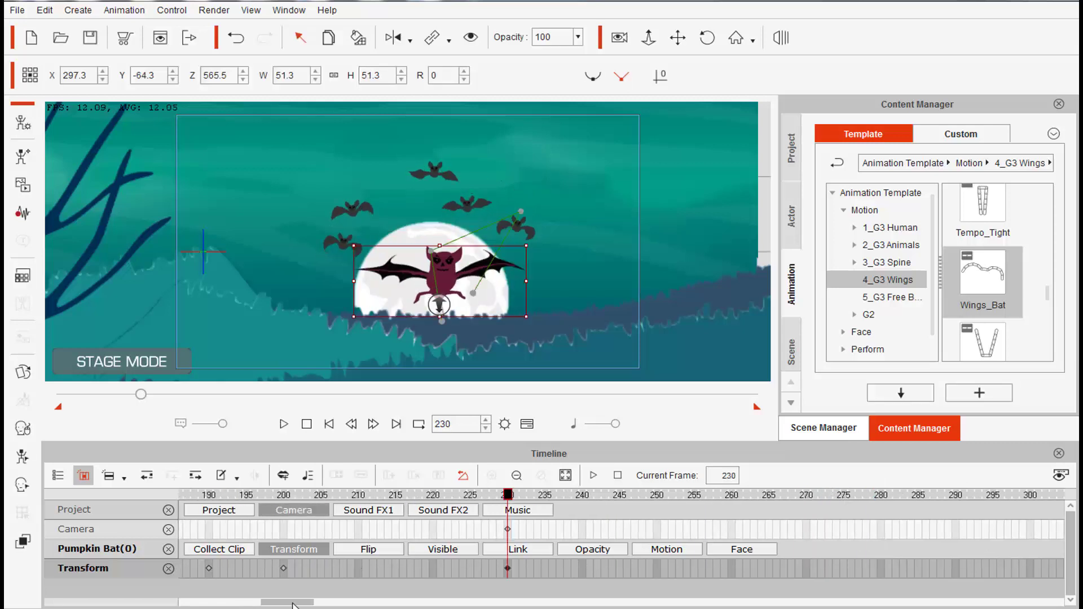
pyautogui.click(338, 241)
pyautogui.moveTo(357, 236); pyautogui.dragTo(344, 251)
pyautogui.moveTo(355, 239); pyautogui.dragTo(358, 218)
# - Add transform keyframes at frames 250 and 260 to the bat just above the leftmost one, and play back the motion
pyautogui.moveTo(720, 495); pyautogui.dragTo(767, 495)
pyautogui.click(352, 210)
pyautogui.click(720, 495)
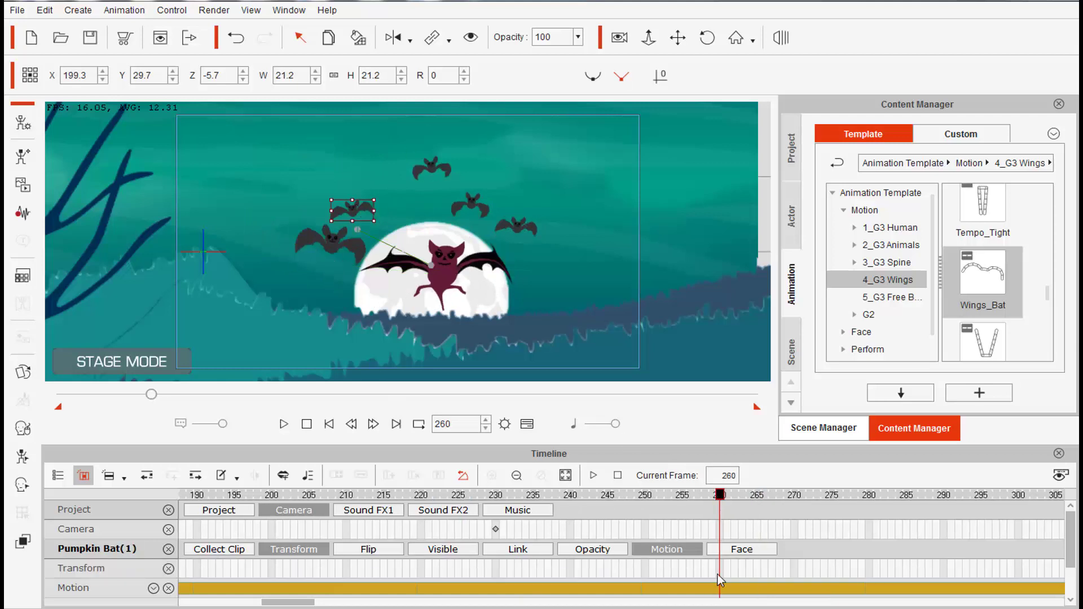
pyautogui.moveTo(720, 569); pyautogui.dragTo(647, 570)
pyautogui.press('space')
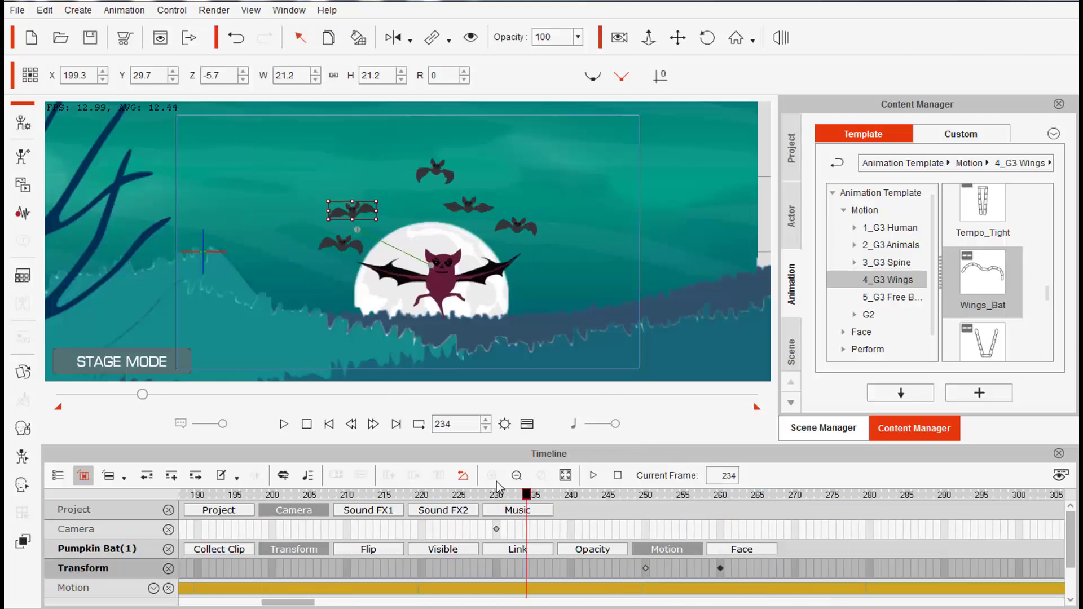
pyautogui.press('space')
# - Keyframe the topmost bat at frame 220, and move and enlarge it at frame 230
pyautogui.click(511, 495)
pyautogui.click(434, 171)
pyautogui.moveTo(512, 495); pyautogui.dragTo(584, 495)
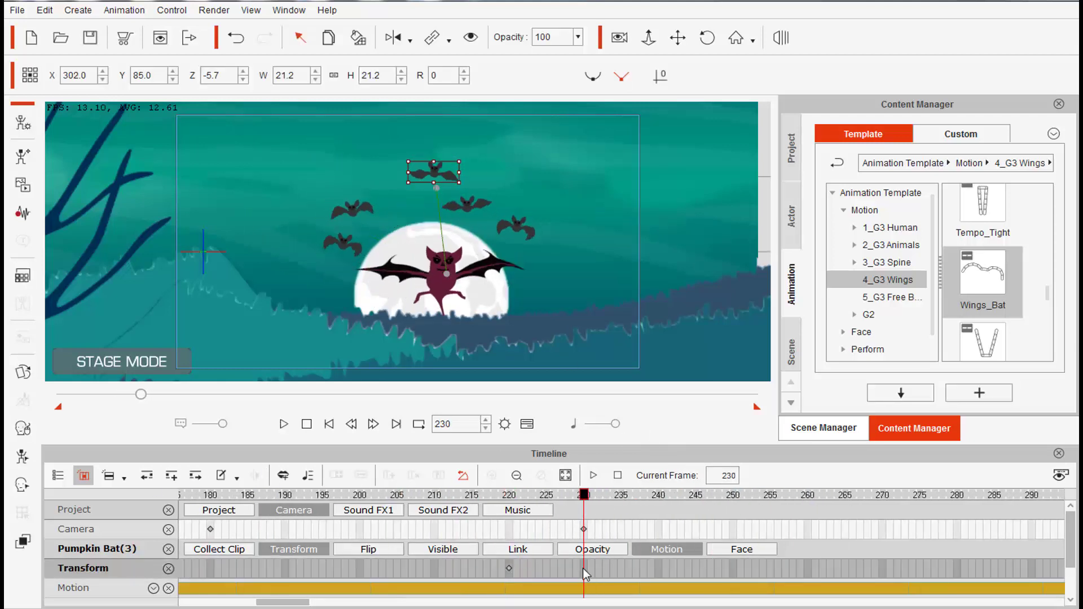
# - Keyframe the bat at the moon's upper right at frame 227, and enlarge it to 31.1 at frame 236
pyautogui.click(660, 510)
pyautogui.click(513, 228)
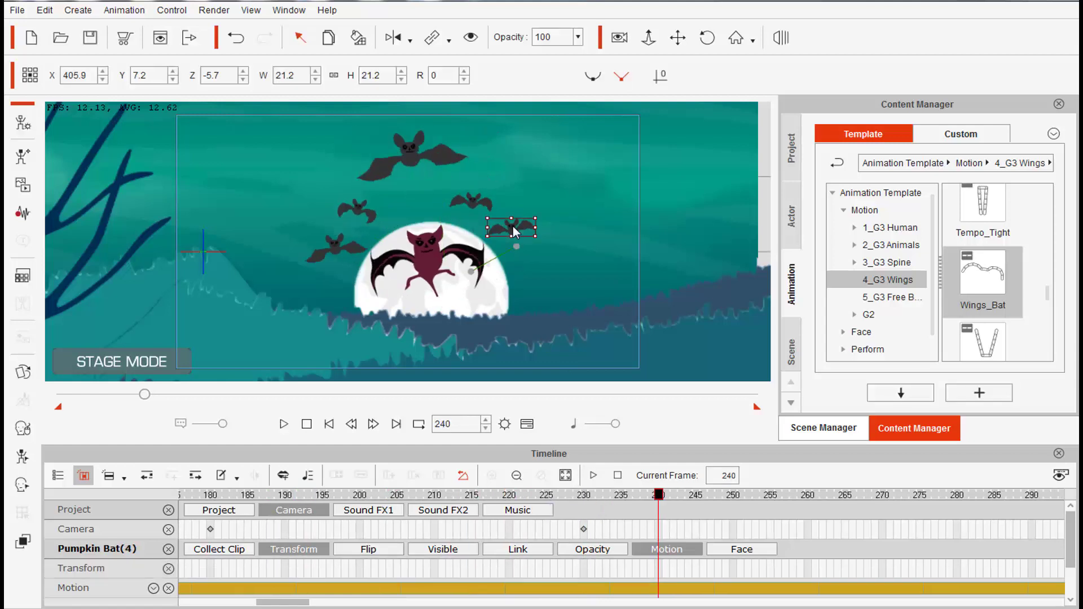
pyautogui.click(566, 572)
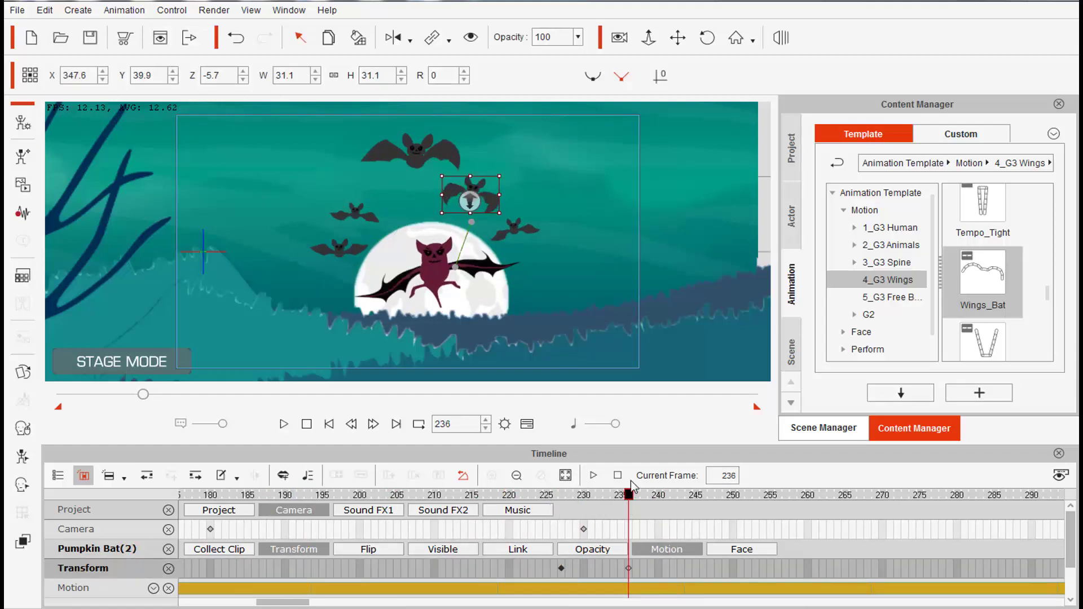
# - Keyframe the rightmost bat at frame 240, and at frame 250 move it to X 435.9, Y 11.1, enlarge it to 35.7 and rotate it 26°
pyautogui.moveTo(685, 507); pyautogui.dragTo(659, 508)
pyautogui.click(514, 230)
pyautogui.click(658, 572)
pyautogui.moveTo(515, 231); pyautogui.dragTo(546, 222)
pyautogui.moveTo(588, 225); pyautogui.dragTo(588, 204)
pyautogui.hotkey('ctrl', 'z')
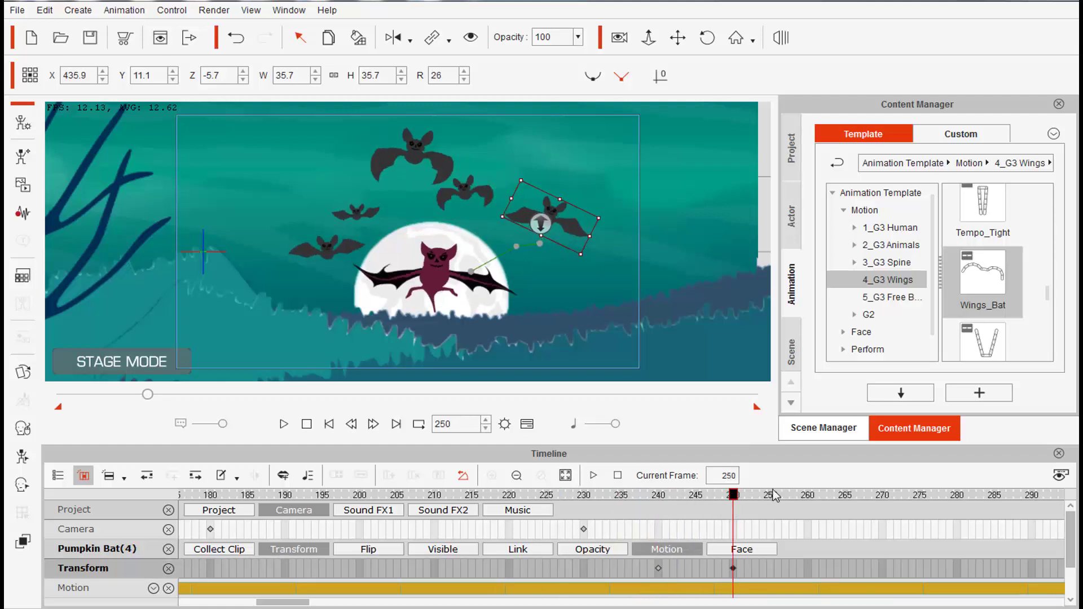
# - Raise and enlarge the red bat in front of the moon at frame 270
pyautogui.click(884, 497)
pyautogui.press('x')
pyautogui.scroll(-3, 664, 239)
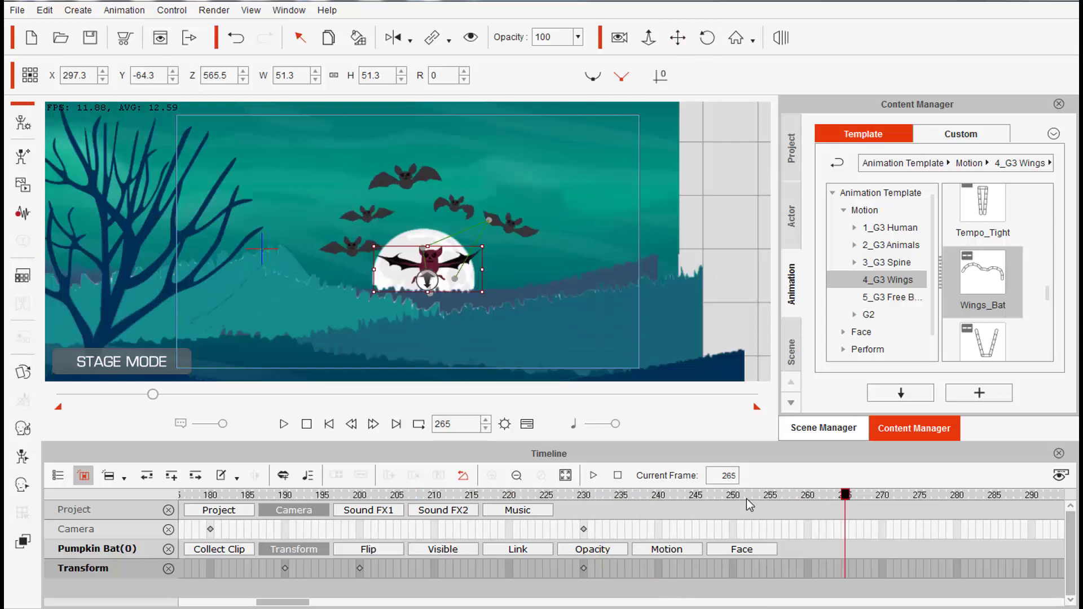
pyautogui.click(882, 496)
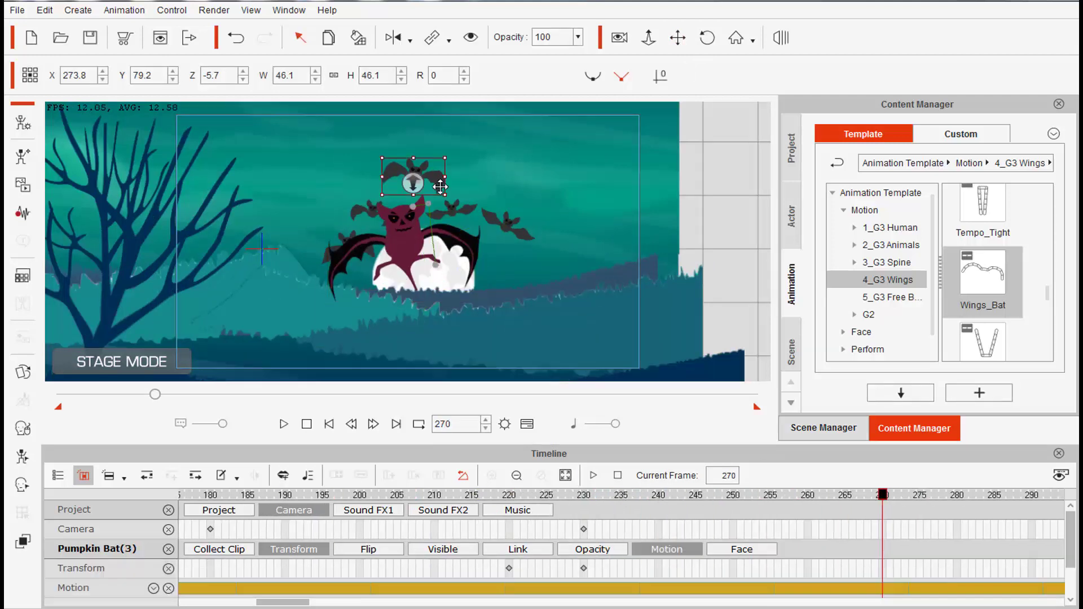
# - Keyframe the rightmost bat at frame 256, enlarge it at frame 270, and play back the motion
pyautogui.click(504, 233)
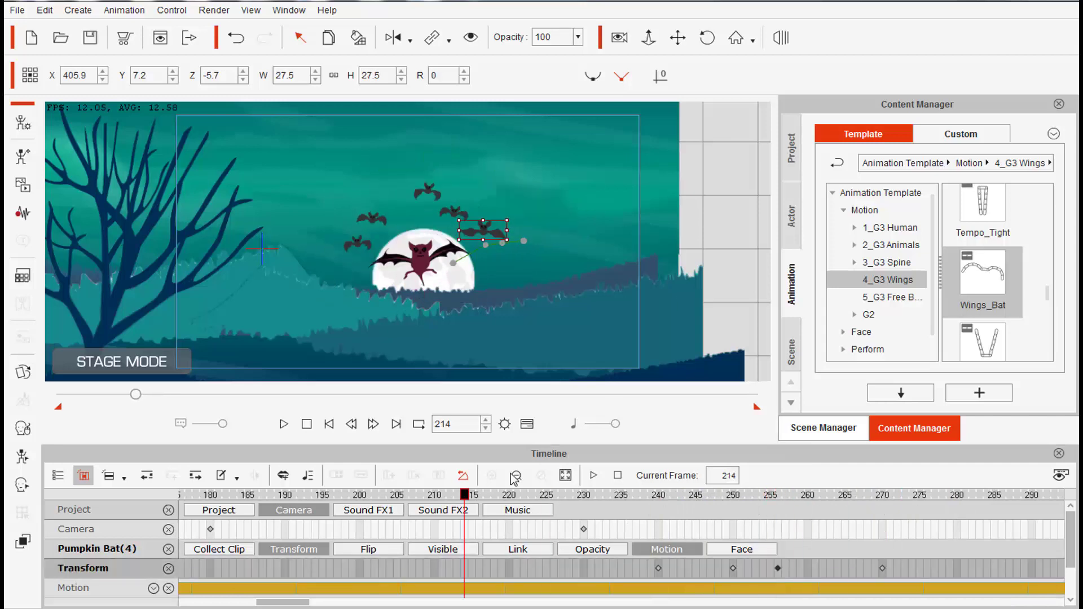
pyautogui.press('space')
pyautogui.click(641, 495)
# - Add transform keyframes at frames 263 and 270 to the bat just above the leftmost one, and play back through the camera
pyautogui.click(365, 218)
pyautogui.click(371, 214)
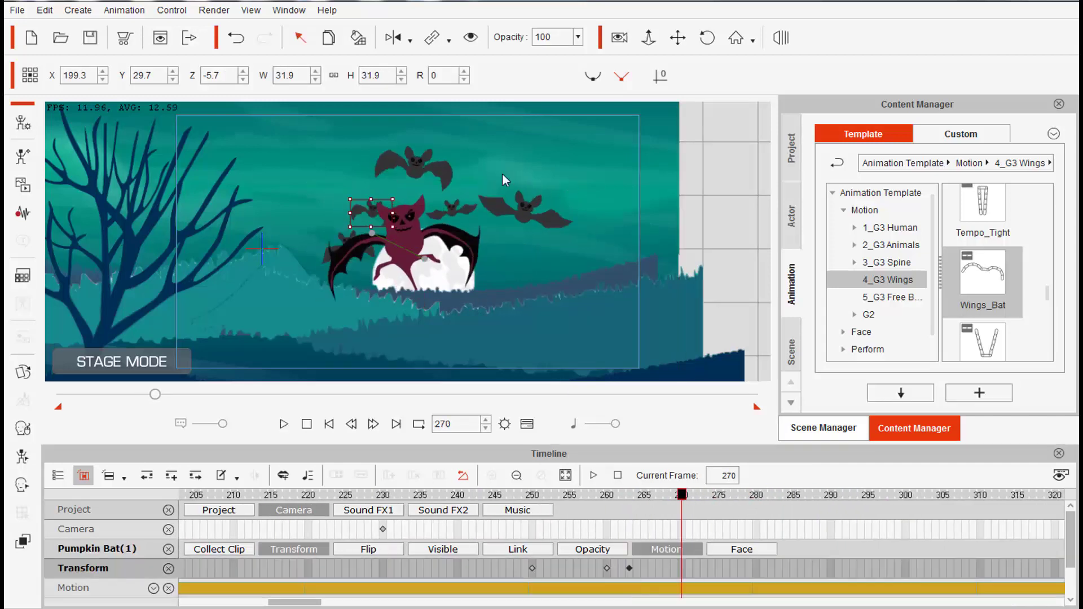
pyautogui.press('space')
pyautogui.click(603, 495)
pyautogui.click(620, 37)
pyautogui.press('space')
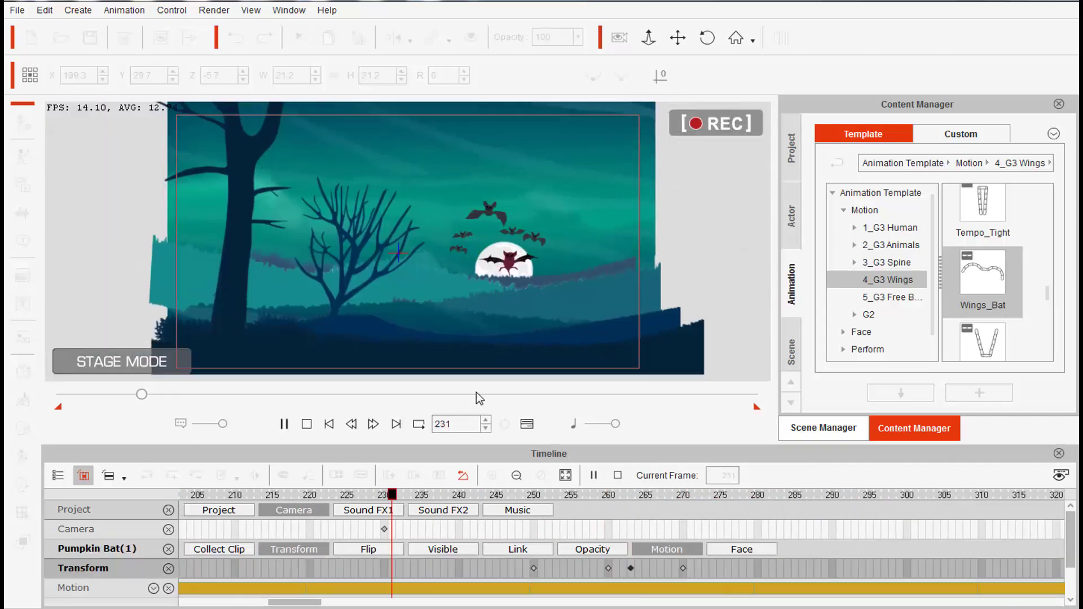
# - Keyframe the red bat at frame 291, and at frame 310 enlarge it to 227.4, rotate it to 2° and move it to X 146.7, Y -88.1
pyautogui.click(901, 496)
pyautogui.click(495, 274)
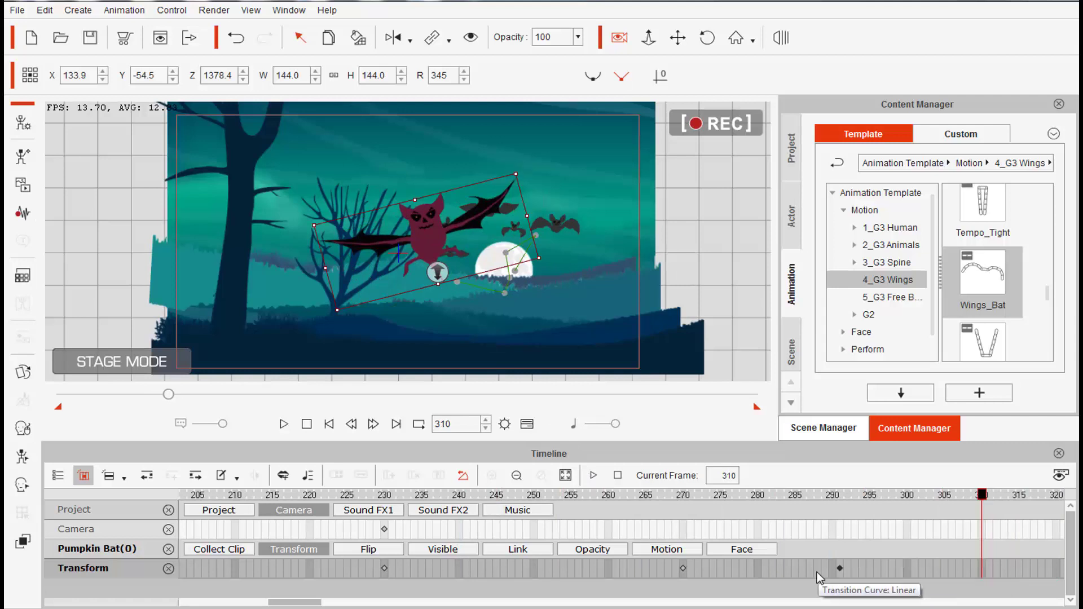
pyautogui.moveTo(549, 185); pyautogui.dragTo(552, 188)
pyautogui.moveTo(543, 192); pyautogui.dragTo(605, 148)
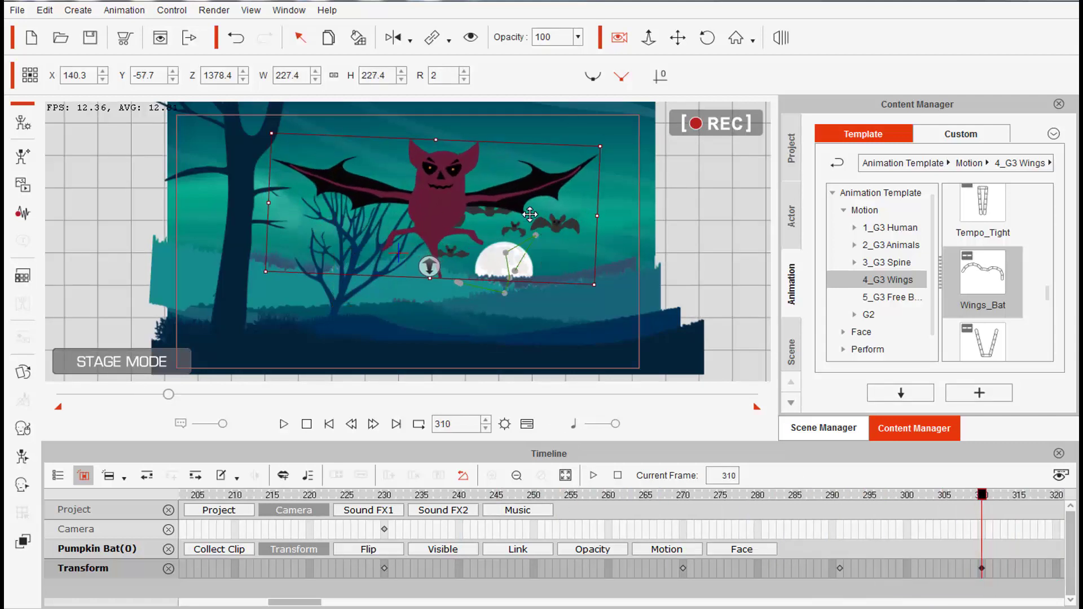
pyautogui.moveTo(530, 213); pyautogui.dragTo(547, 217)
pyautogui.click(756, 495)
pyautogui.press('space')
pyautogui.press('space')
# - Keyframe the topmost bat at frame 244 and enlarge it to 57.8 at frame 260, and adjust the rightmost bat past frame 270
pyautogui.moveTo(335, 603); pyautogui.dragTo(316, 603)
pyautogui.moveTo(539, 495); pyautogui.dragTo(262, 501)
pyautogui.moveTo(328, 603); pyautogui.dragTo(294, 603)
pyautogui.moveTo(388, 495); pyautogui.dragTo(609, 502)
pyautogui.click(488, 206)
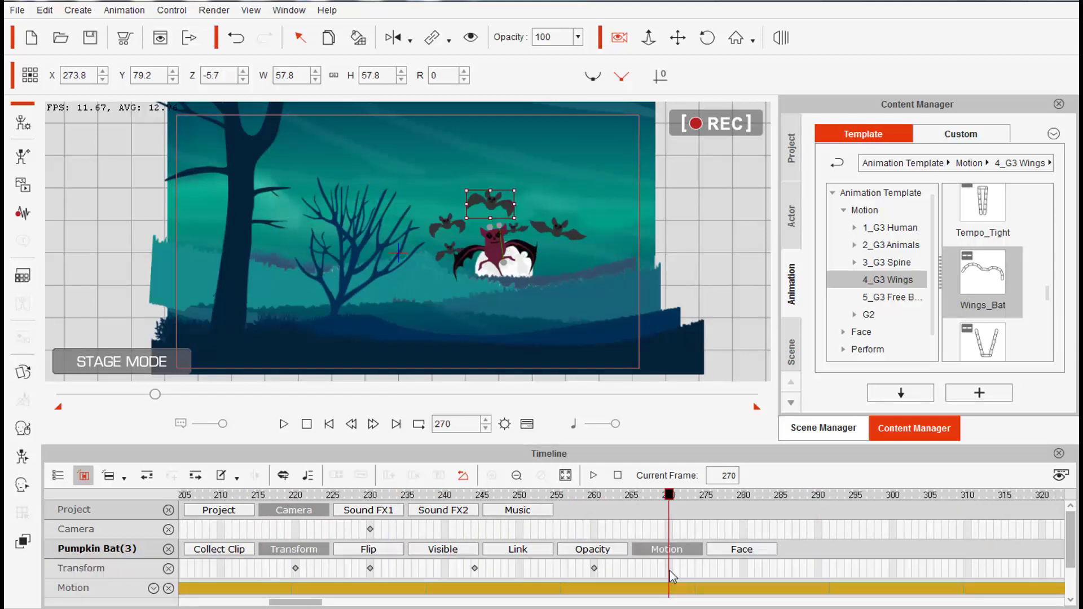
pyautogui.click(566, 234)
pyautogui.click(557, 228)
pyautogui.moveTo(629, 496); pyautogui.dragTo(737, 497)
# - Keyframe the small bat at the moon's upper right at frame 270, and enlarge it at frame 280
pyautogui.click(513, 229)
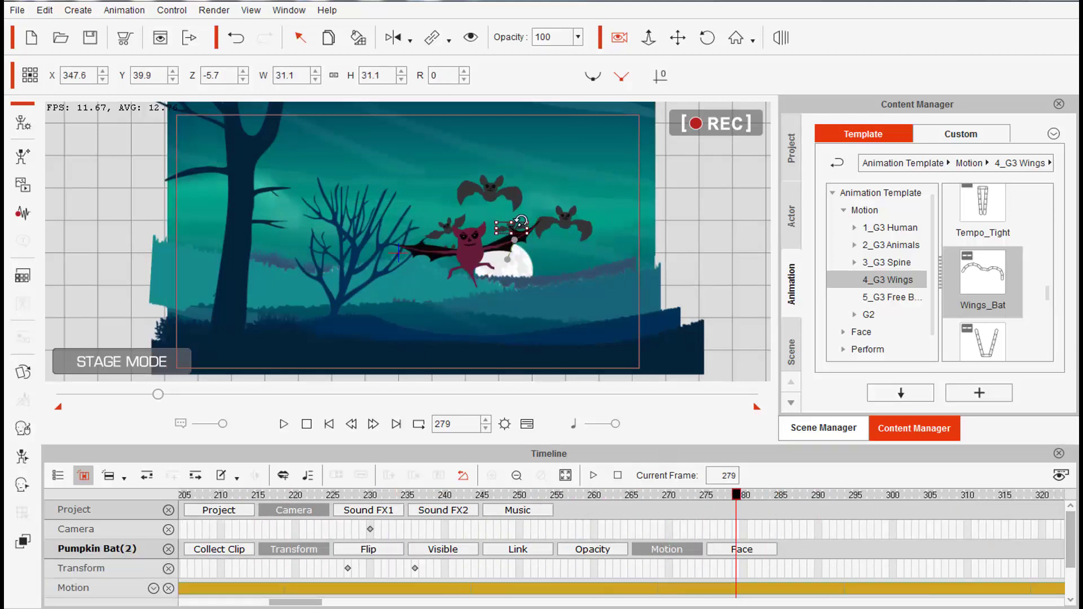
pyautogui.click(670, 569)
pyautogui.moveTo(669, 495); pyautogui.dragTo(765, 504)
# - Keyframe the upper-left bat at frame 274, and at frame 283 move it to X 37.0, Y 107.6, enlarge it to 65.6 and rotate it to 337°
pyautogui.click(447, 228)
pyautogui.click(700, 569)
pyautogui.click(745, 496)
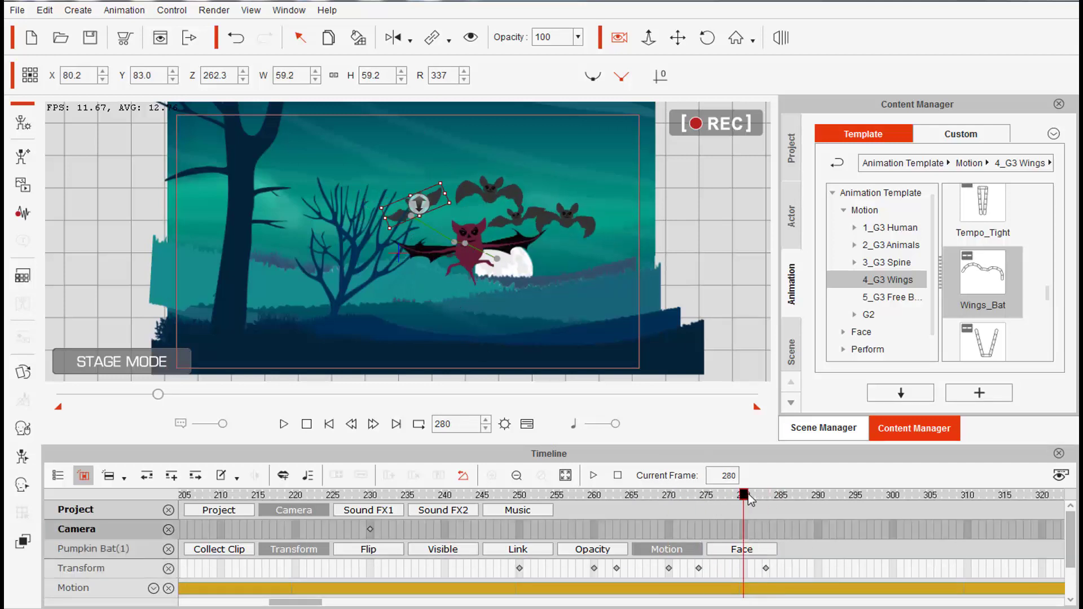
# - Keyframe the lower-left bat at frame 278, and at frame 290 move it to X 323.6, Y -106.8, size 83.3, rotation 348°; play back
pyautogui.press('Tab')
pyautogui.moveTo(782, 496); pyautogui.dragTo(801, 505)
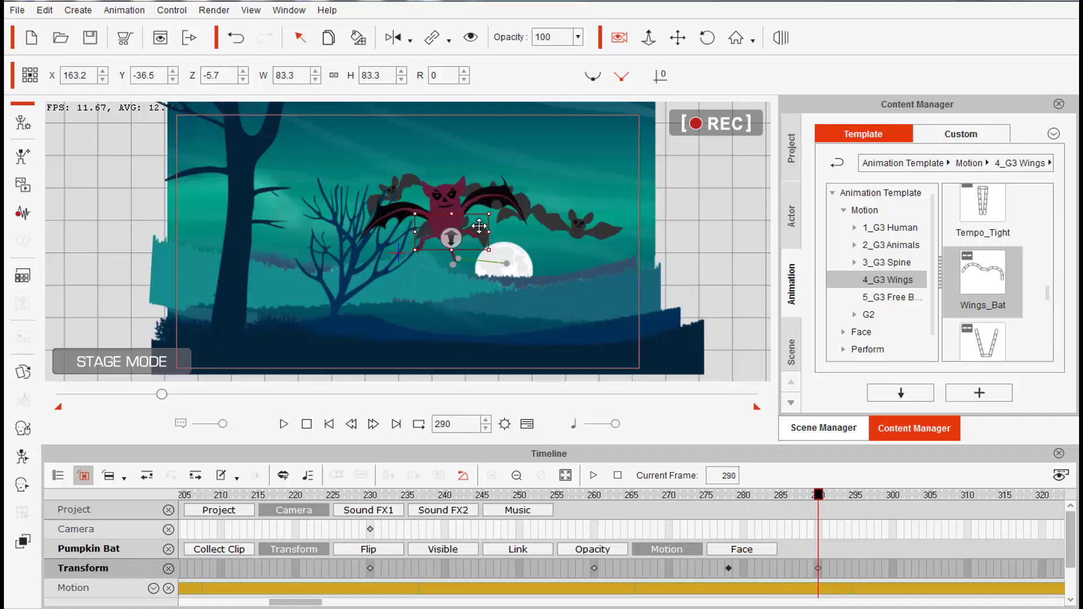
pyautogui.click(226, 495)
pyautogui.click(284, 425)
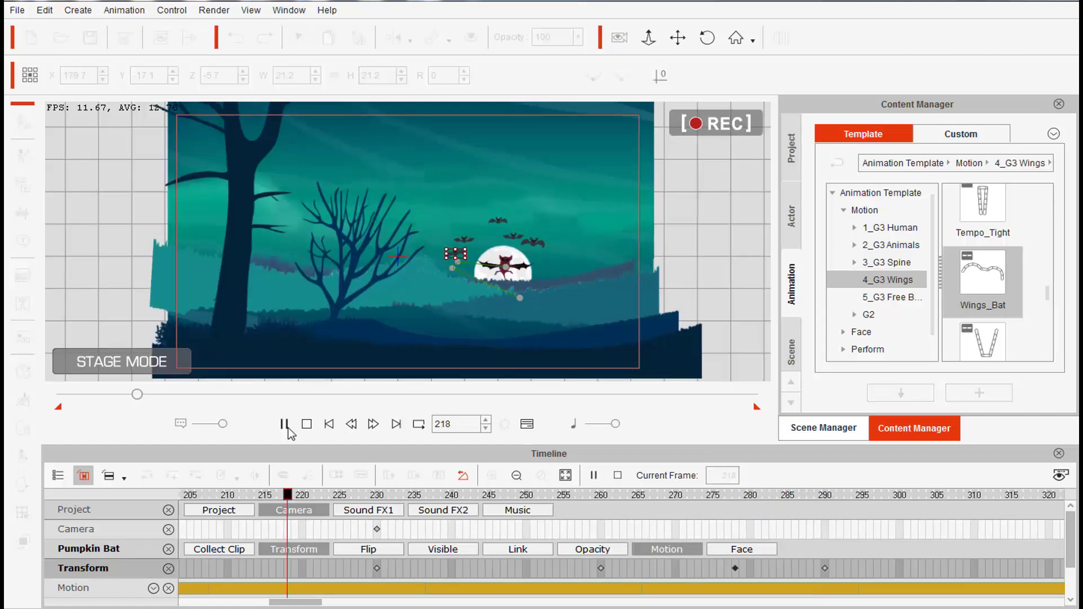
pyautogui.click(284, 424)
# - Keyframe the red bat at frame 320, and enlarge it to 522.2 at frame 330
pyautogui.moveTo(296, 603); pyautogui.dragTo(313, 603)
pyautogui.click(618, 496)
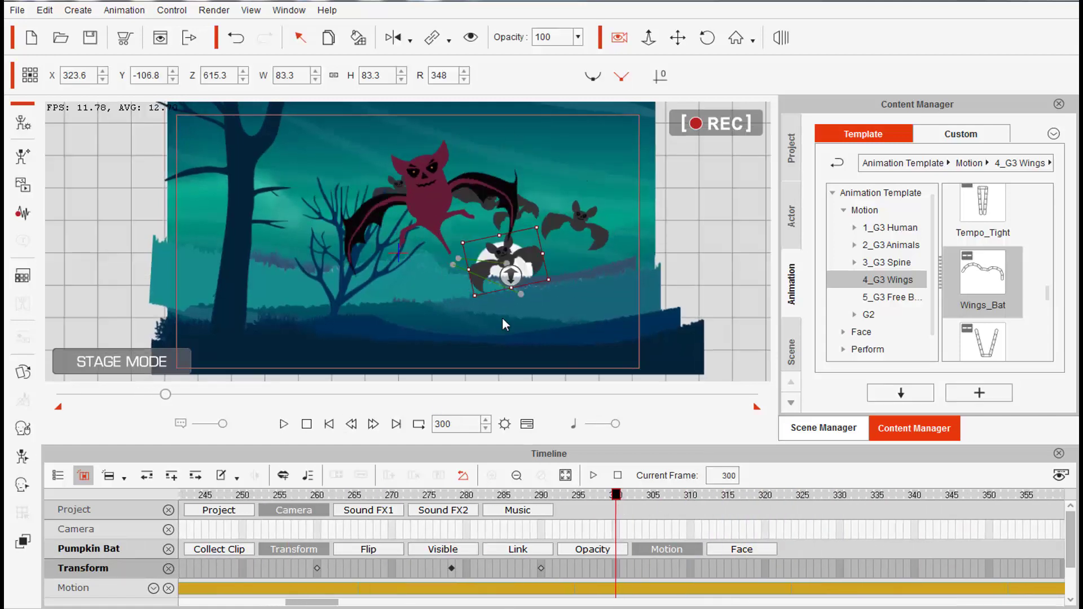
pyautogui.click(398, 194)
pyautogui.moveTo(604, 495); pyautogui.dragTo(832, 531)
pyautogui.doubleClick(754, 575)
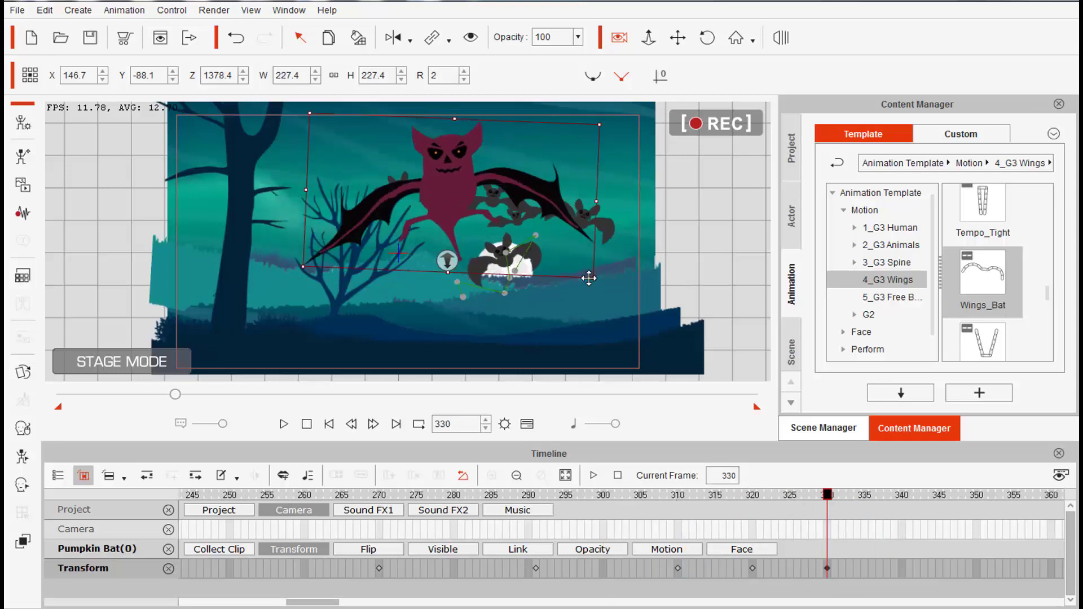
pyautogui.moveTo(591, 278); pyautogui.dragTo(903, 395)
pyautogui.moveTo(828, 496)
pyautogui.mouseDown()
pyautogui.moveTo(818, 500)
pyautogui.moveTo(835, 498)
pyautogui.mouseUp()
pyautogui.moveTo(719, 261); pyautogui.dragTo(891, 434)
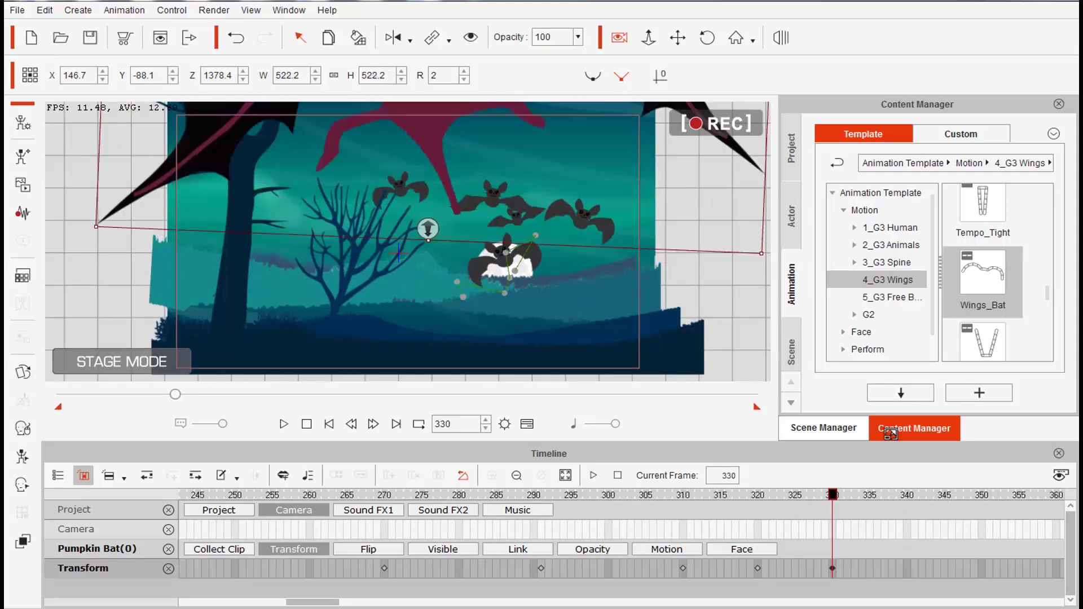
# - Enlarge the red bat further to 993.1 at frame 330 and move it to X 164.3, Y -470.4
pyautogui.moveTo(751, 496); pyautogui.dragTo(832, 498)
pyautogui.moveTo(699, 271); pyautogui.dragTo(722, 441)
pyautogui.moveTo(468, 369); pyautogui.dragTo(500, 389)
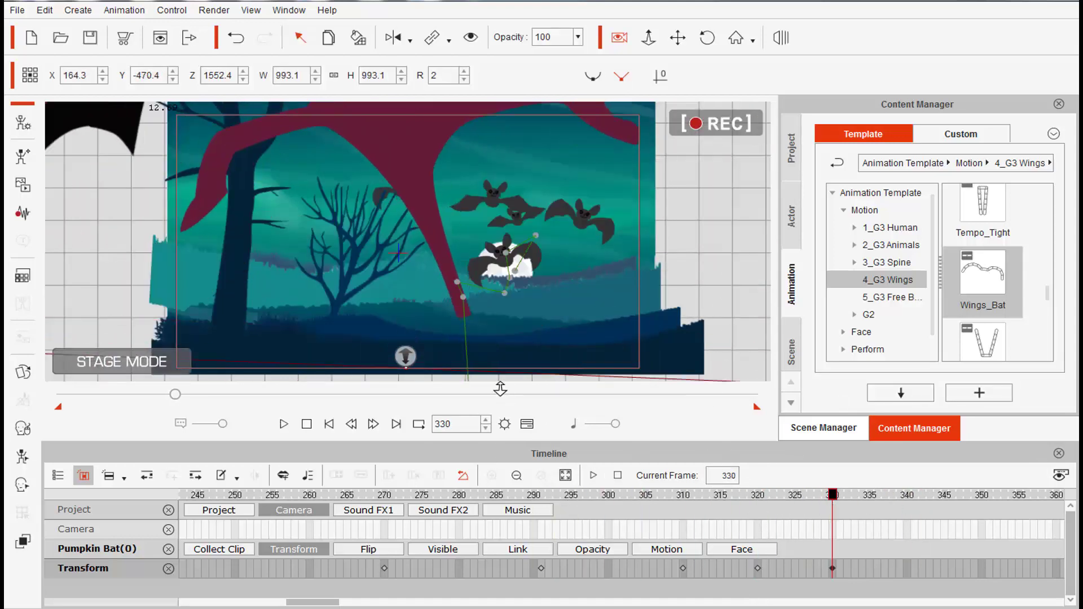
# - Keyframe the upper-left bat at frame 290 and enlarge it to 121.4 at frame 297
pyautogui.moveTo(833, 497); pyautogui.dragTo(581, 504)
pyautogui.hotkey('ctrl', 'z')
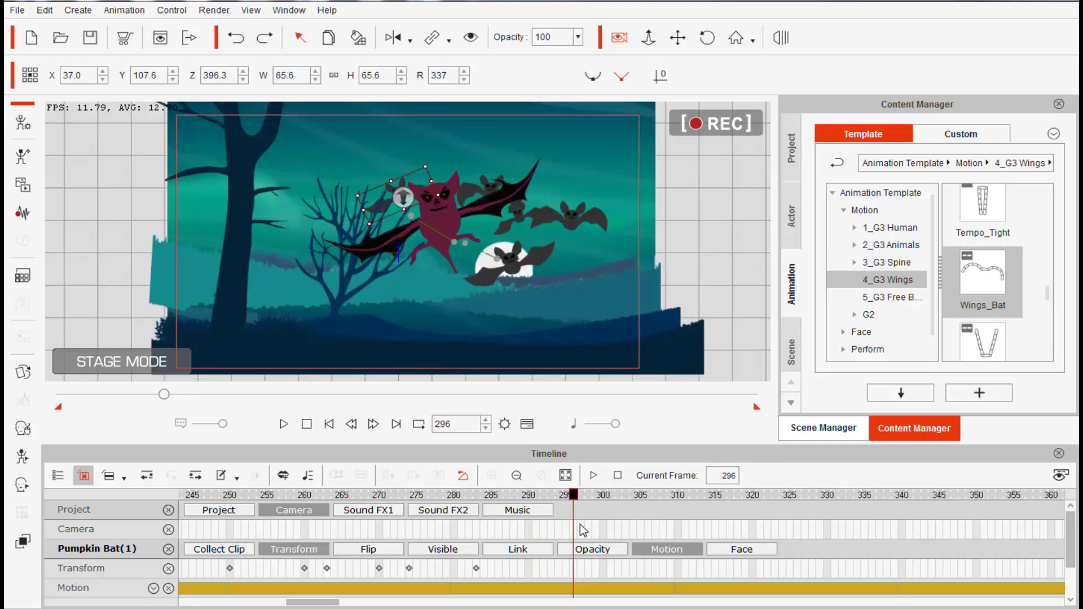
pyautogui.click(582, 569)
pyautogui.moveTo(425, 167); pyautogui.dragTo(427, 132)
# - Enlarge the rightmost bat at frame 297 with a transform keyframe
pyautogui.moveTo(581, 496); pyautogui.dragTo(559, 495)
pyautogui.click(573, 217)
pyautogui.click(582, 569)
pyautogui.moveTo(608, 202); pyautogui.dragTo(641, 180)
# - Enlarge the bat in front of the moon at frame 297
pyautogui.click(511, 261)
pyautogui.click(583, 571)
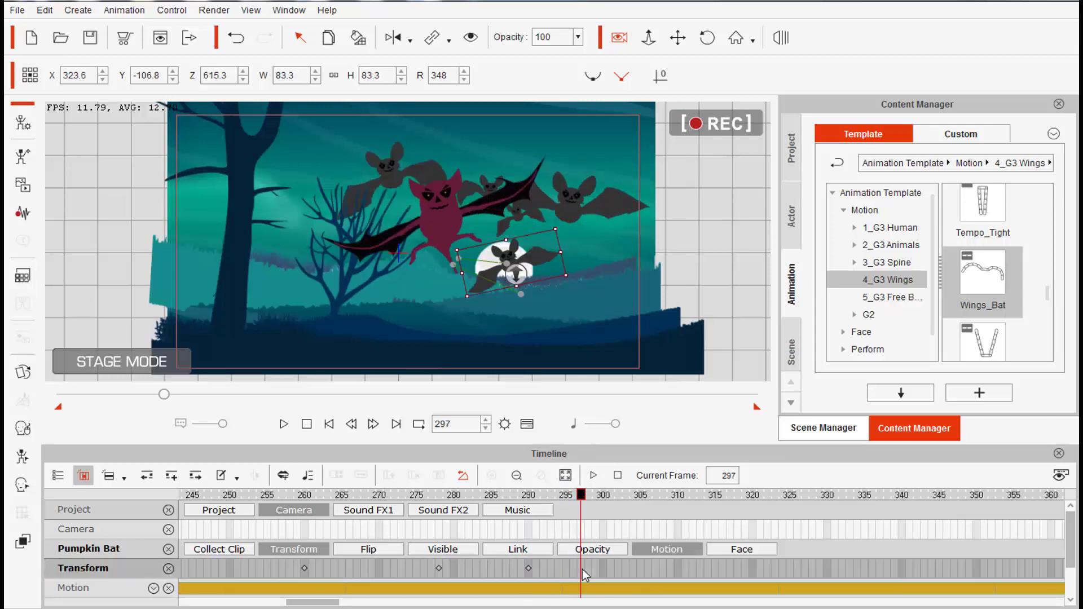
pyautogui.moveTo(556, 229); pyautogui.dragTo(588, 198)
# - Shift the topmost bat's frame 280 keyframe to frame 284, and at frame 295 enlarge it to 179.3 and rotate it to 13°
pyautogui.click(493, 185)
pyautogui.click(455, 569)
pyautogui.moveTo(455, 569); pyautogui.dragTo(484, 569)
pyautogui.moveTo(454, 495); pyautogui.dragTo(566, 495)
pyautogui.moveTo(465, 164); pyautogui.dragTo(456, 156)
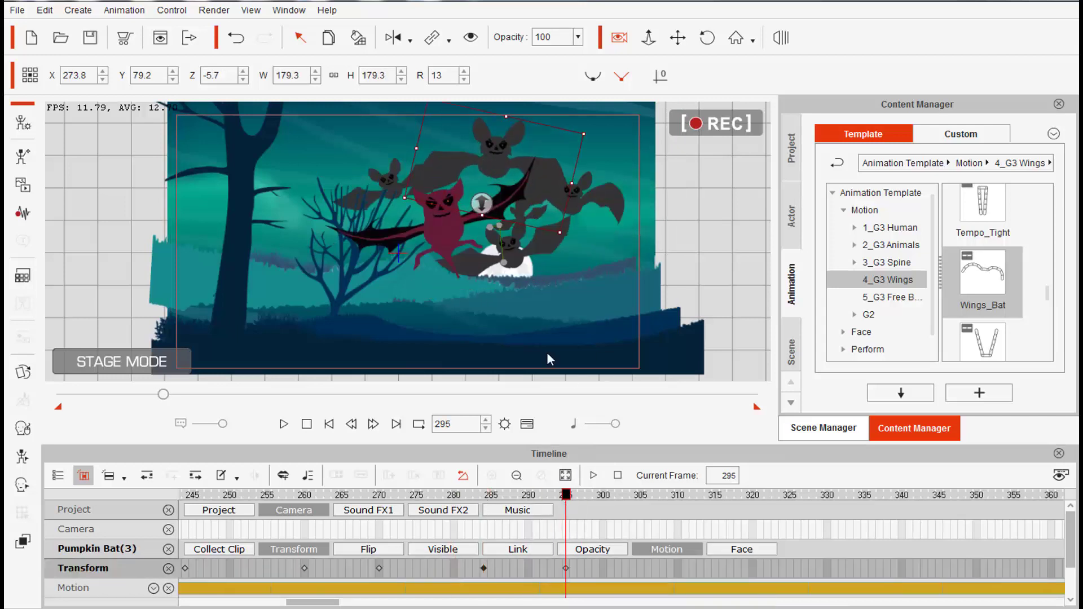
# - Enlarge the small bat at the moon's upper right to 148.0 and rotate it to 18° at frame 293
pyautogui.moveTo(566, 495)
pyautogui.mouseDown()
pyautogui.moveTo(453, 501)
pyautogui.moveTo(551, 501)
pyautogui.mouseUp()
pyautogui.click(526, 212)
pyautogui.moveTo(554, 196); pyautogui.dragTo(646, 195)
pyautogui.hotkey('ctrl', 'z')
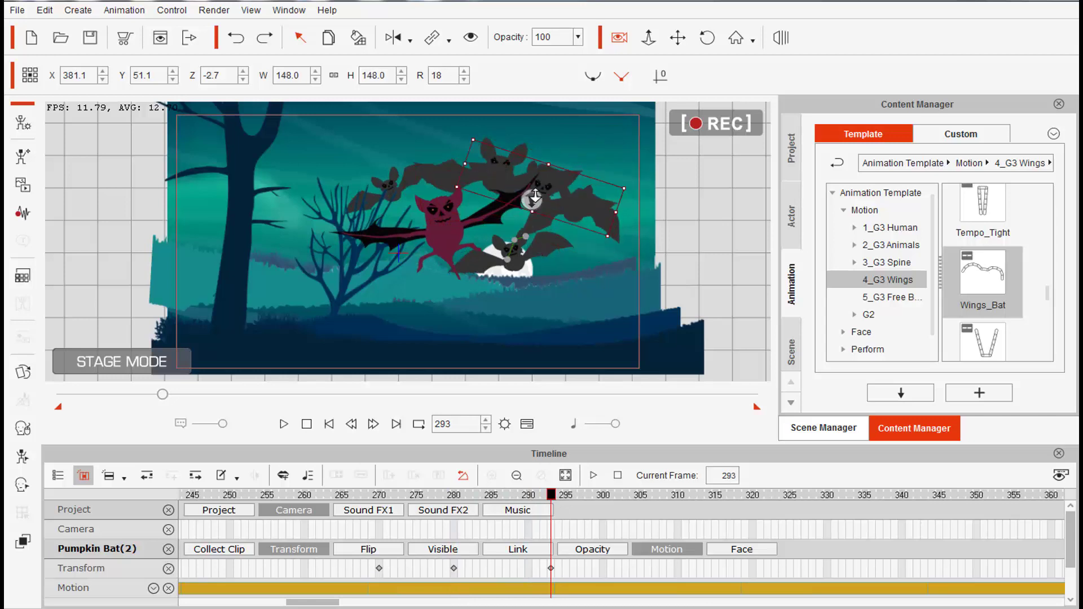
# - Move that same bat up to X 431.1, Y 146.8 at frame 293 and rotate it to 13°
pyautogui.moveTo(576, 194); pyautogui.dragTo(545, 212)
pyautogui.moveTo(613, 193); pyautogui.dragTo(590, 140)
pyautogui.moveTo(539, 199); pyautogui.dragTo(574, 171)
pyautogui.moveTo(622, 116); pyautogui.dragTo(659, 156)
pyautogui.moveTo(587, 174); pyautogui.dragTo(590, 155)
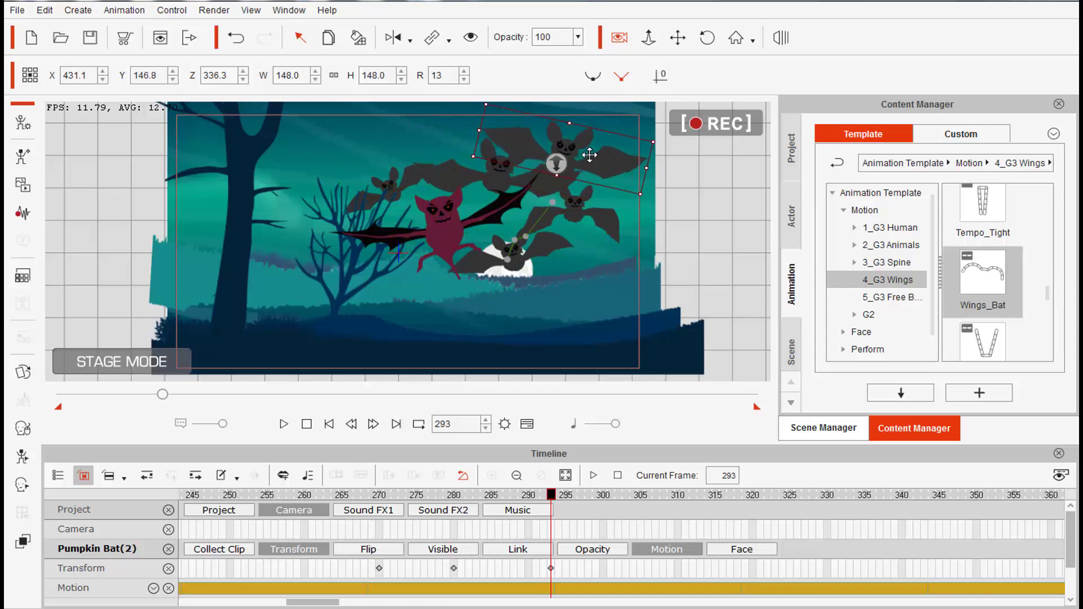
# - Keyframe the upper-left bat at frame 302, and enlarge it to 235.5 at frame 310
pyautogui.moveTo(551, 495); pyautogui.dragTo(679, 500)
pyautogui.click(388, 165)
pyautogui.click(618, 568)
pyautogui.moveTo(442, 124); pyautogui.dragTo(483, 41)
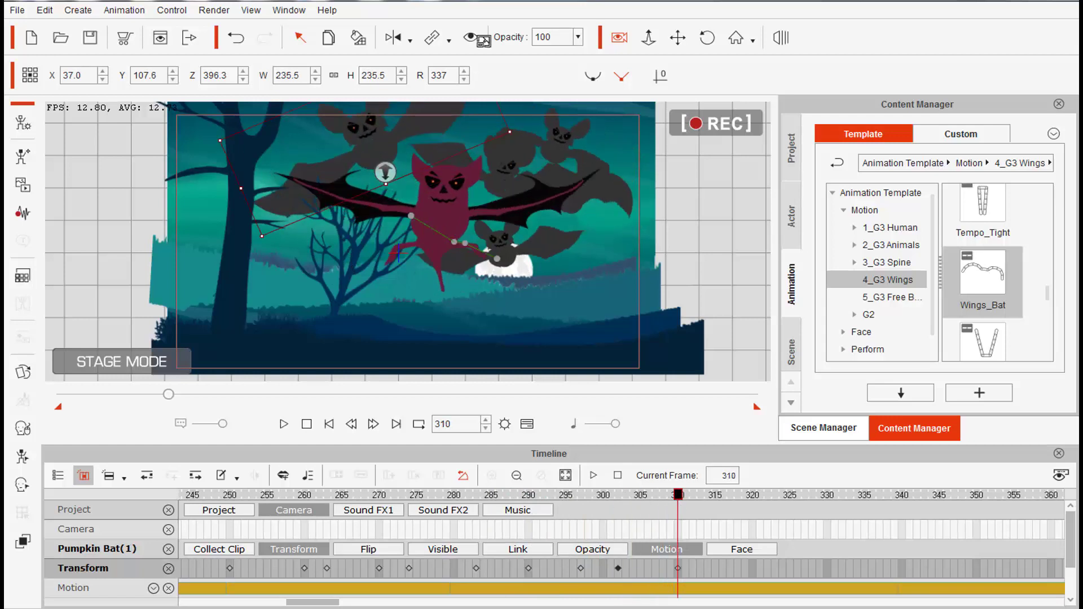
# - At frame 302, enlarge the bat in front of the moon to 188.2, rotate it to 357° and move it to X 366.5, Y -272.7
pyautogui.click(528, 497)
pyautogui.moveTo(530, 500); pyautogui.dragTo(618, 496)
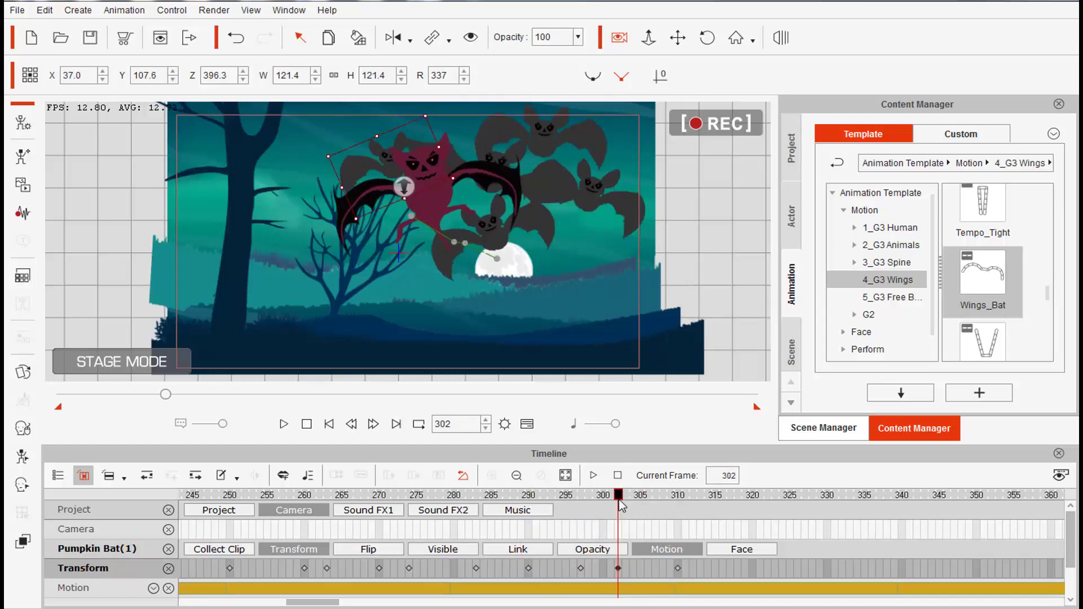
pyautogui.click(534, 223)
pyautogui.moveTo(570, 219); pyautogui.dragTo(607, 182)
pyautogui.moveTo(570, 231); pyautogui.dragTo(562, 254)
# - Add a transform keyframe to the bat in front of the moon at frame 320, and select the red bat
pyautogui.moveTo(244, 497); pyautogui.dragTo(795, 501)
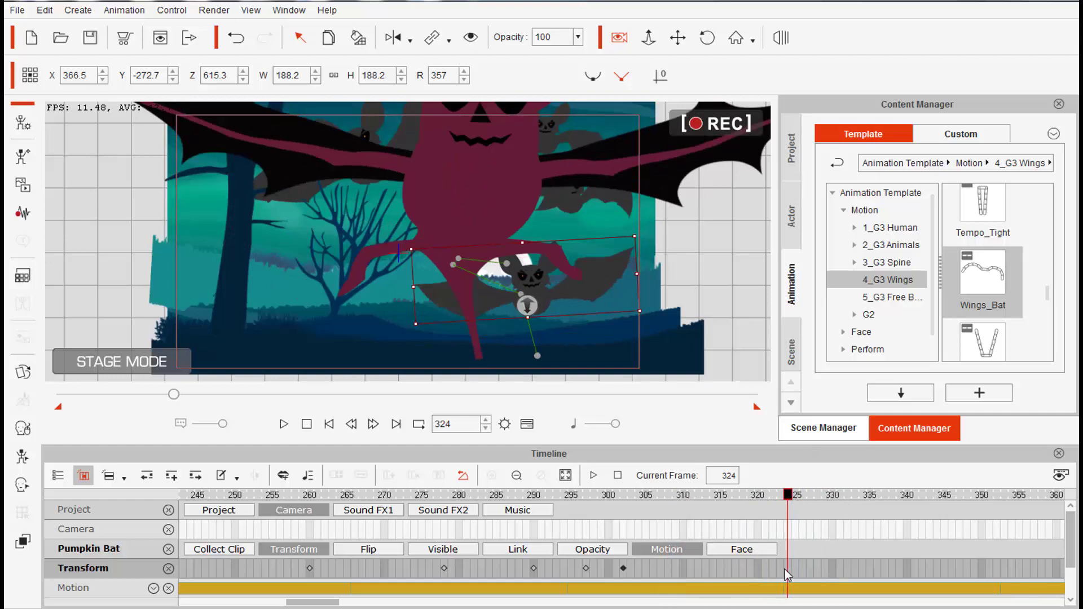
pyautogui.click(811, 498)
pyautogui.moveTo(808, 500); pyautogui.dragTo(759, 496)
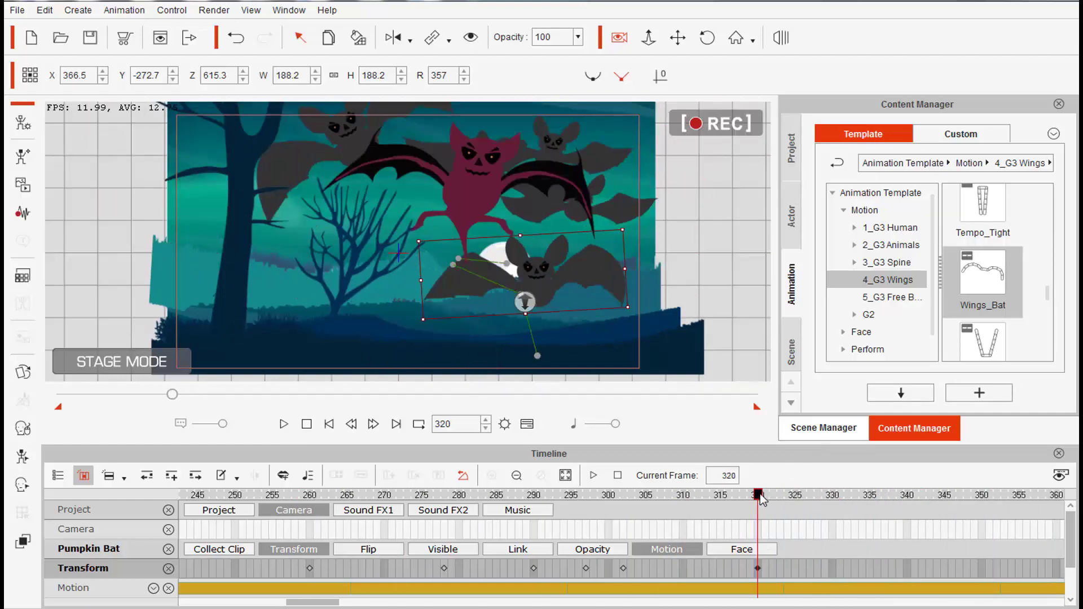
pyautogui.click(480, 189)
pyautogui.click(602, 551)
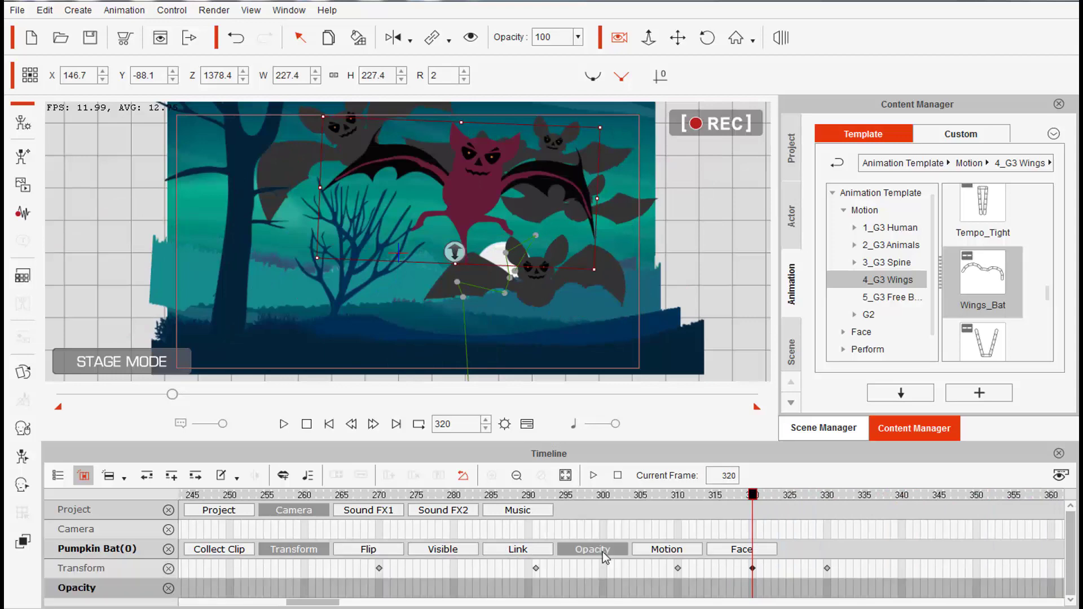
pyautogui.click(602, 551)
pyautogui.click(530, 550)
pyautogui.click(530, 549)
pyautogui.click(532, 496)
pyautogui.moveTo(529, 501); pyautogui.dragTo(790, 498)
pyautogui.click(752, 568)
pyautogui.press('Delete')
pyautogui.hotkey('ctrl', 'z')
# - Hide the red bat from frame 320, and enlarge the bat in front of the moon to 462.6 at frame 325
pyautogui.click(827, 569)
pyautogui.click(480, 45)
pyautogui.click(753, 569)
pyautogui.click(472, 38)
pyautogui.click(524, 282)
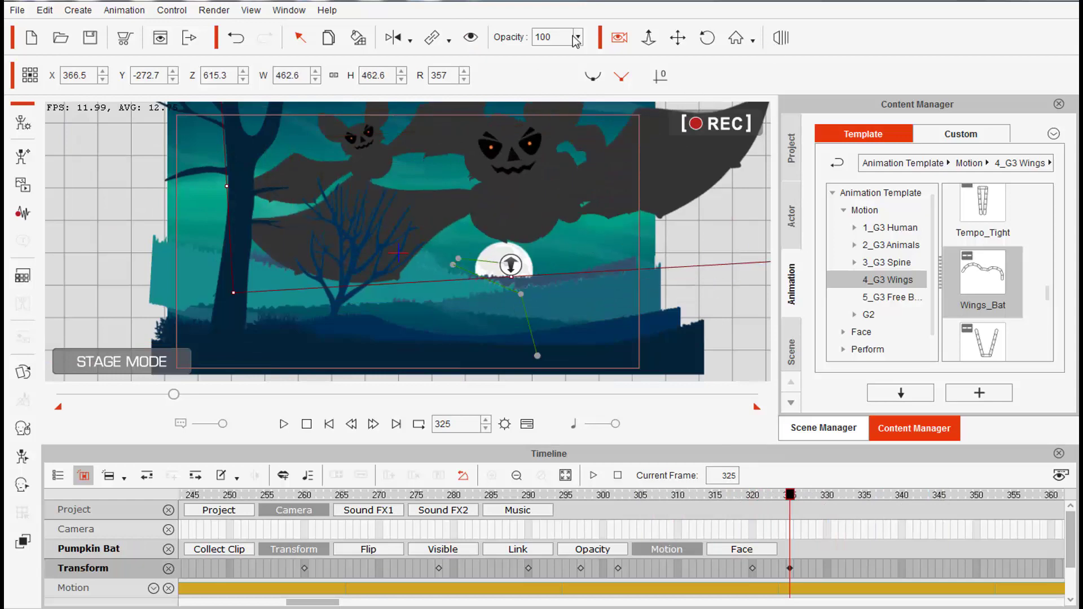
# - Keyframe the upper-left bat at frame 320 and enlarge it
pyautogui.click(366, 165)
pyautogui.moveTo(790, 497); pyautogui.dragTo(752, 496)
pyautogui.click(753, 570)
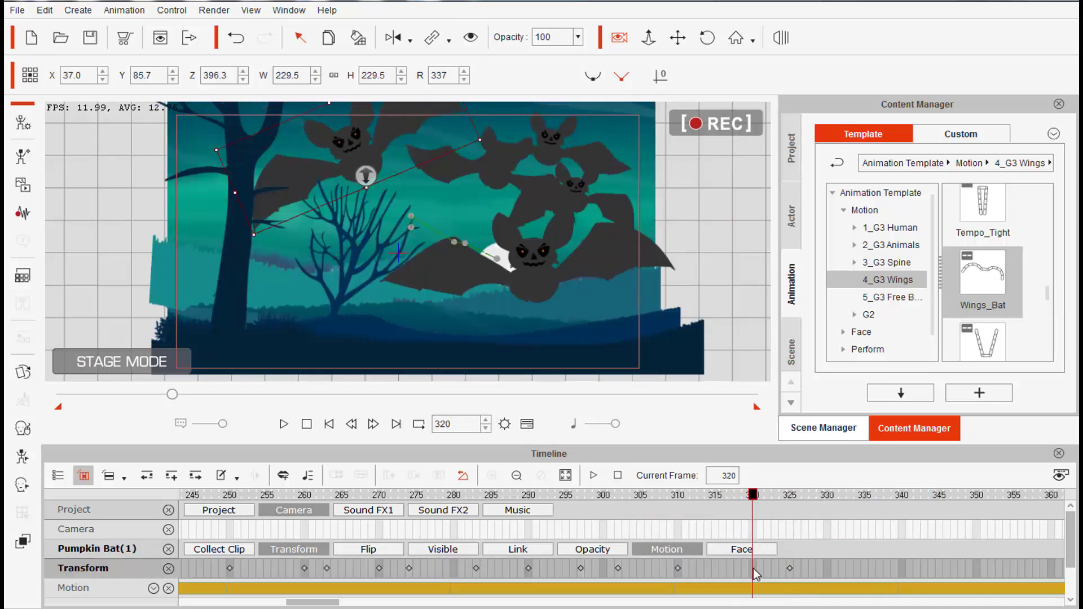
pyautogui.moveTo(255, 233); pyautogui.dragTo(233, 281)
# - Keyframe the right-hand bat at frame 310, and at frame 315 enlarge it to 257.3, rotate it to 2° and move it to X 513.3, Y -188.5
pyautogui.moveTo(754, 483); pyautogui.dragTo(716, 496)
pyautogui.click(469, 159)
pyautogui.click(578, 208)
pyautogui.doubleClick(678, 569)
pyautogui.moveTo(658, 177); pyautogui.dragTo(654, 133)
pyautogui.moveTo(598, 199); pyautogui.dragTo(605, 238)
# - Keyframe the upper-right bat at frame 310, and enlarge it at frame 320
pyautogui.click(550, 148)
pyautogui.doubleClick(679, 569)
pyautogui.moveTo(716, 495); pyautogui.dragTo(752, 497)
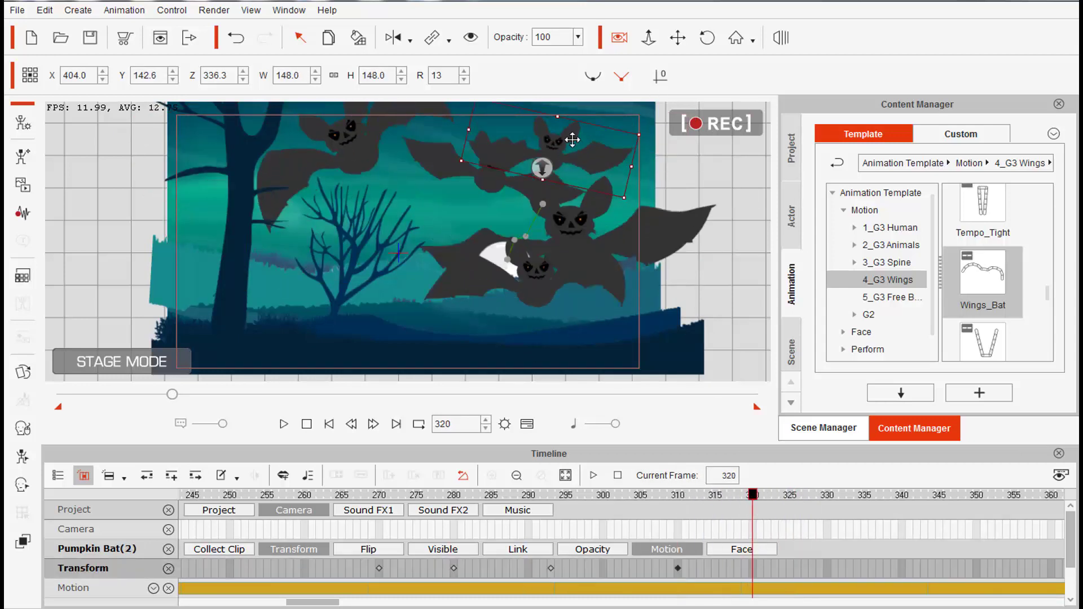
pyautogui.moveTo(633, 134); pyautogui.dragTo(624, 109)
pyautogui.click(537, 356)
# - Add a camera keyframe at frame 320, and zoom the camera in to Z 4493.3 with a second keyframe at frame 327
pyautogui.moveTo(752, 495); pyautogui.dragTo(820, 500)
pyautogui.click(752, 530)
pyautogui.click(752, 496)
pyautogui.click(678, 38)
pyautogui.click(416, 216)
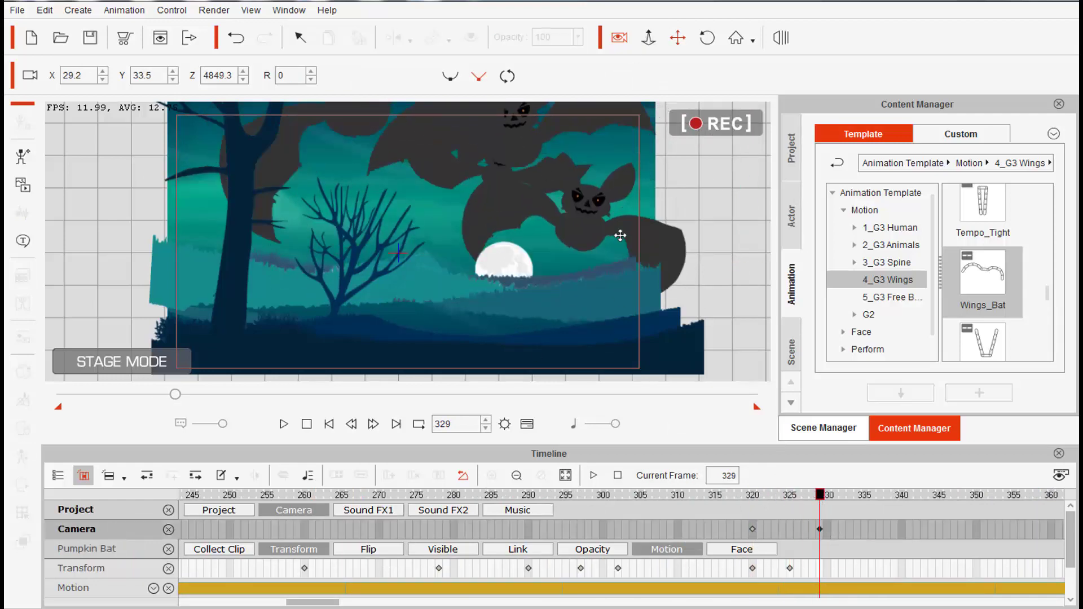
pyautogui.scroll(4, 620, 235)
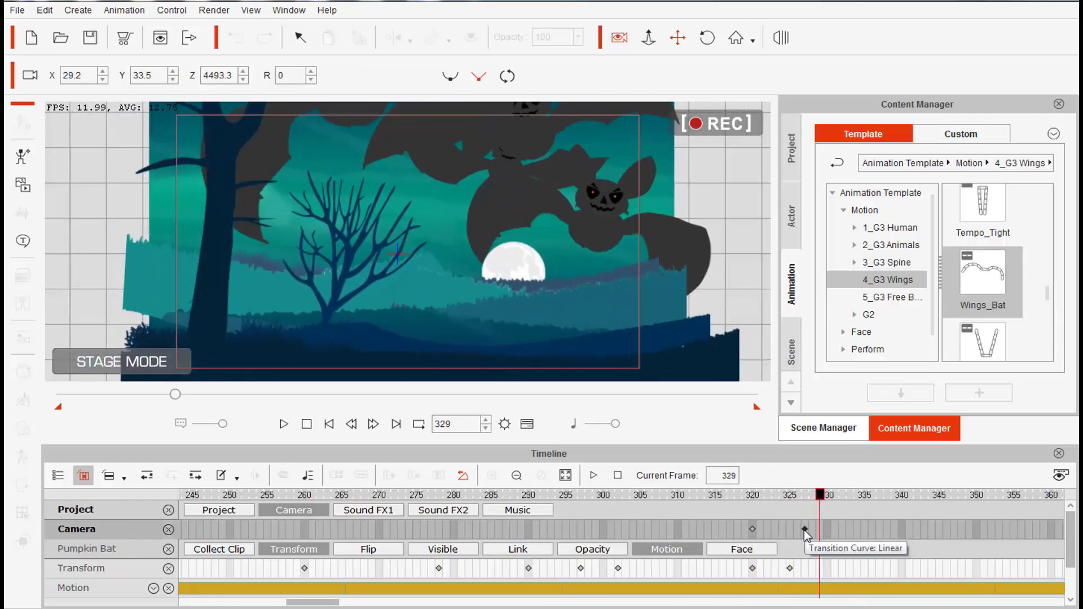
pyautogui.click(805, 496)
# - Add a transform keyframe to the bat in front of the moon at frame 315, and check it at frame 327
pyautogui.click(301, 37)
pyautogui.click(596, 247)
pyautogui.moveTo(805, 496); pyautogui.dragTo(717, 497)
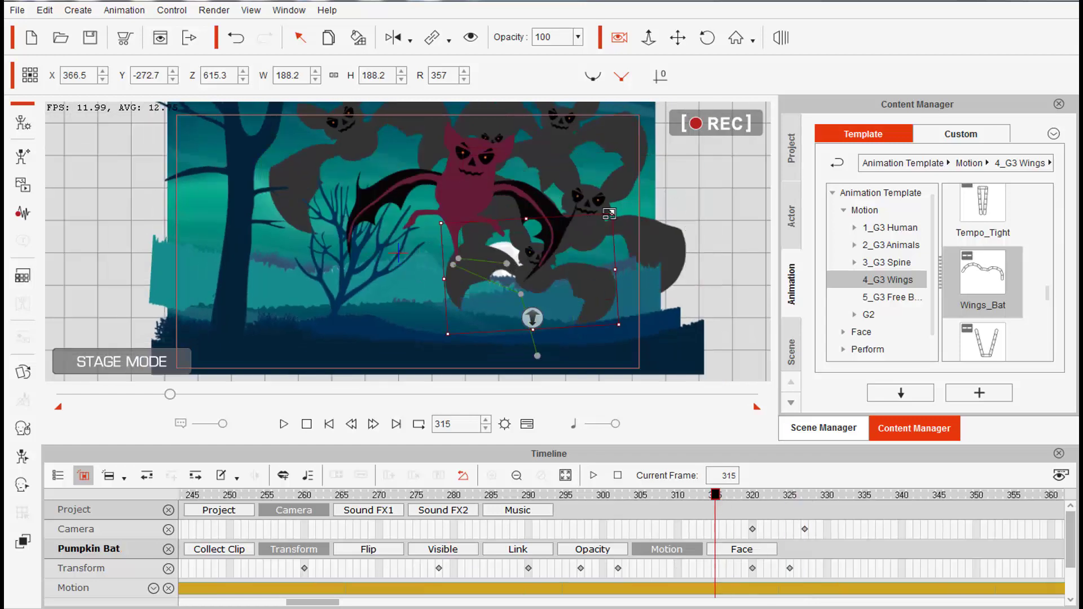
pyautogui.click(805, 495)
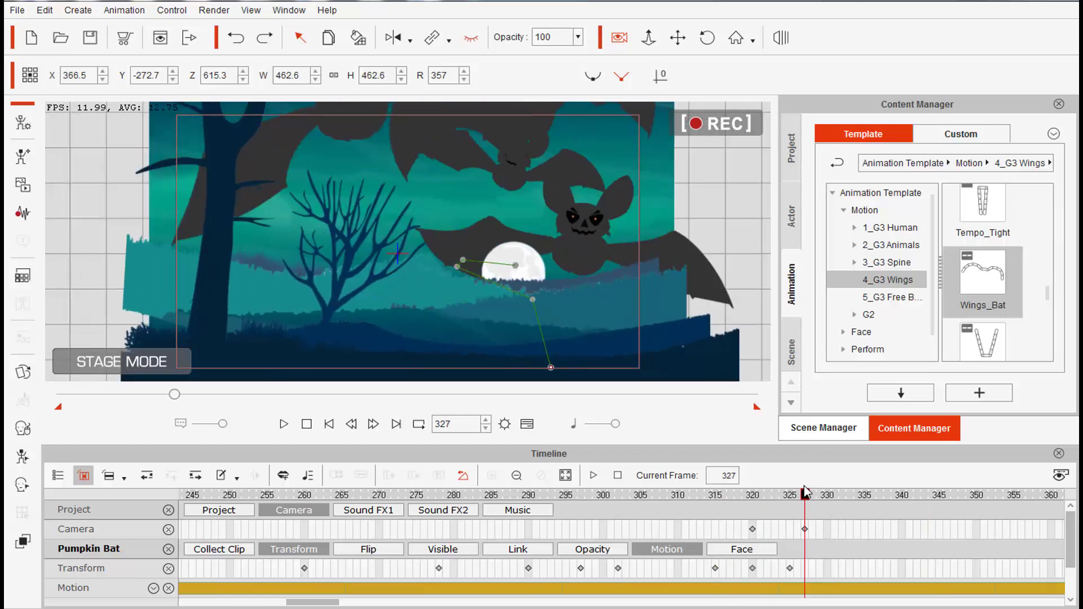
# - At frame 320, move and enlarge the right-hand bat, and bring the upper-right bat to X 406.1, Y 57.3, Z 1563.3 with size 276.4
pyautogui.click(753, 495)
pyautogui.click(583, 207)
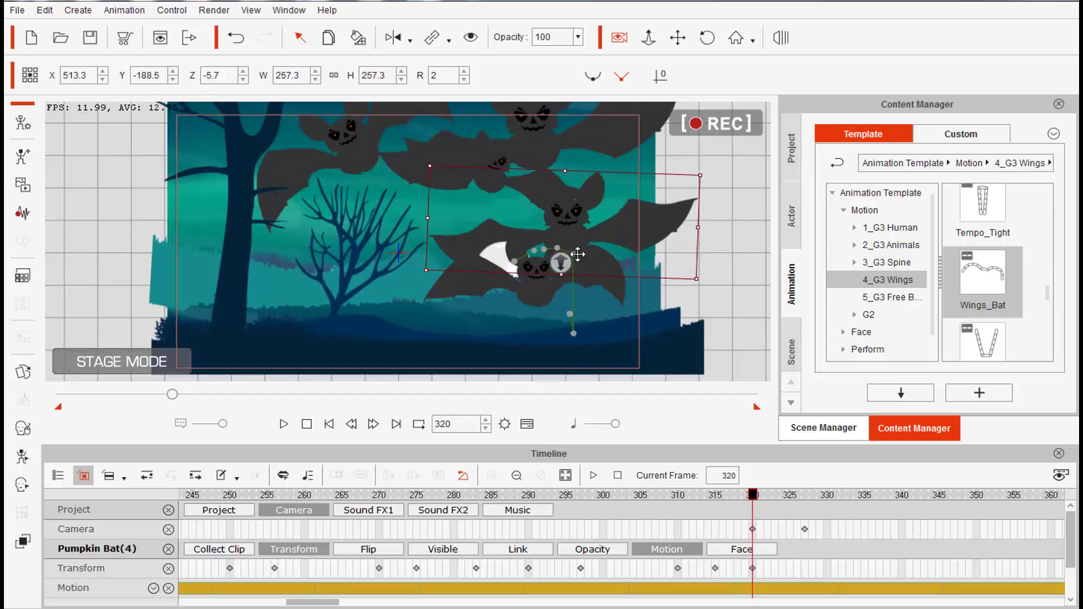
pyautogui.moveTo(578, 255); pyautogui.dragTo(737, 496)
pyautogui.moveTo(436, 152); pyautogui.dragTo(663, 468)
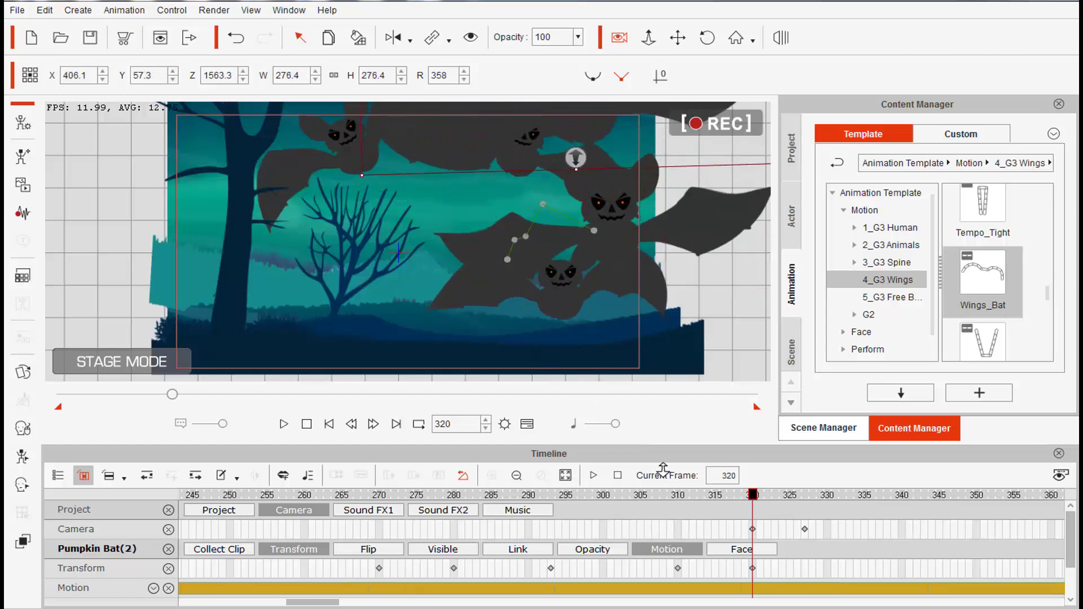
# - Bring the left-hand bat to X 37.0, Y 74.7, Z 396.3 at frame 325, and zoom the camera in to Z 3649.3 at frame 327
pyautogui.moveTo(371, 182); pyautogui.dragTo(717, 443)
pyautogui.moveTo(753, 495); pyautogui.dragTo(805, 495)
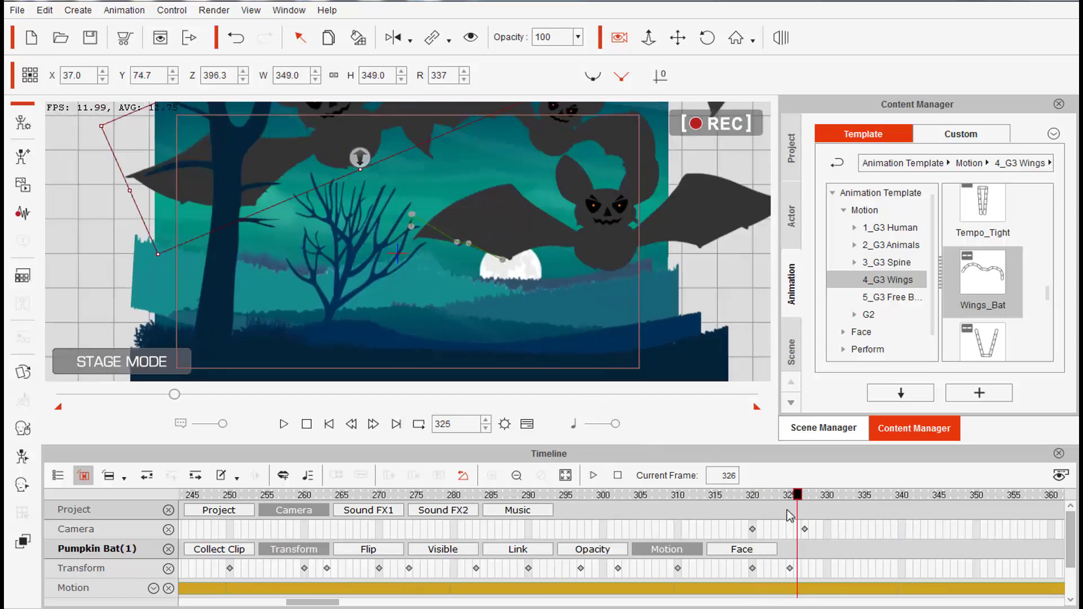
pyautogui.click(805, 529)
pyautogui.scroll(3, 599, 213)
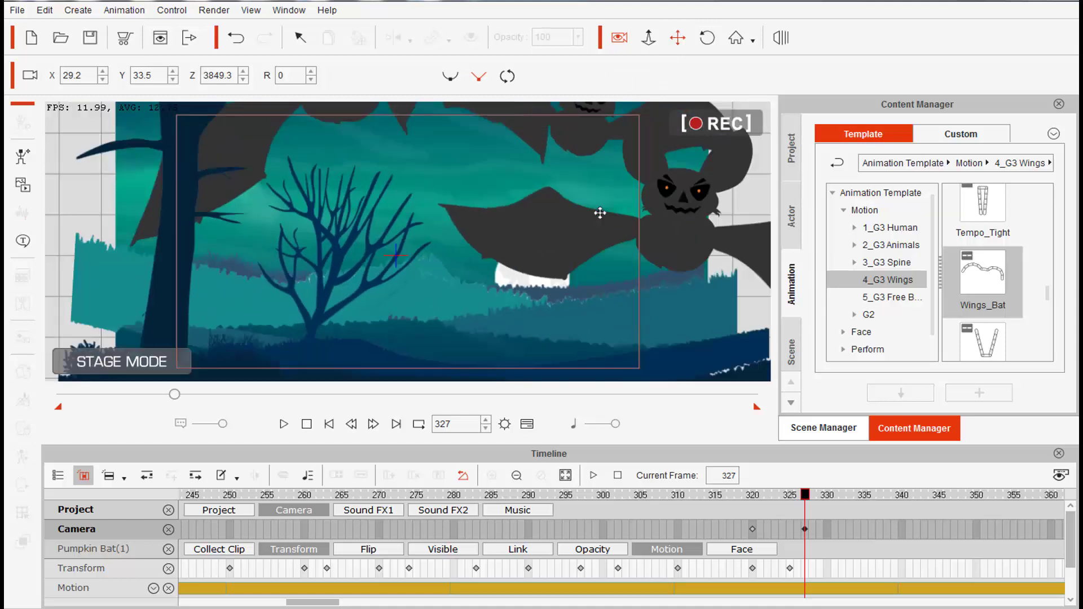
pyautogui.scroll(-1, 600, 213)
pyautogui.scroll(2, 532, 213)
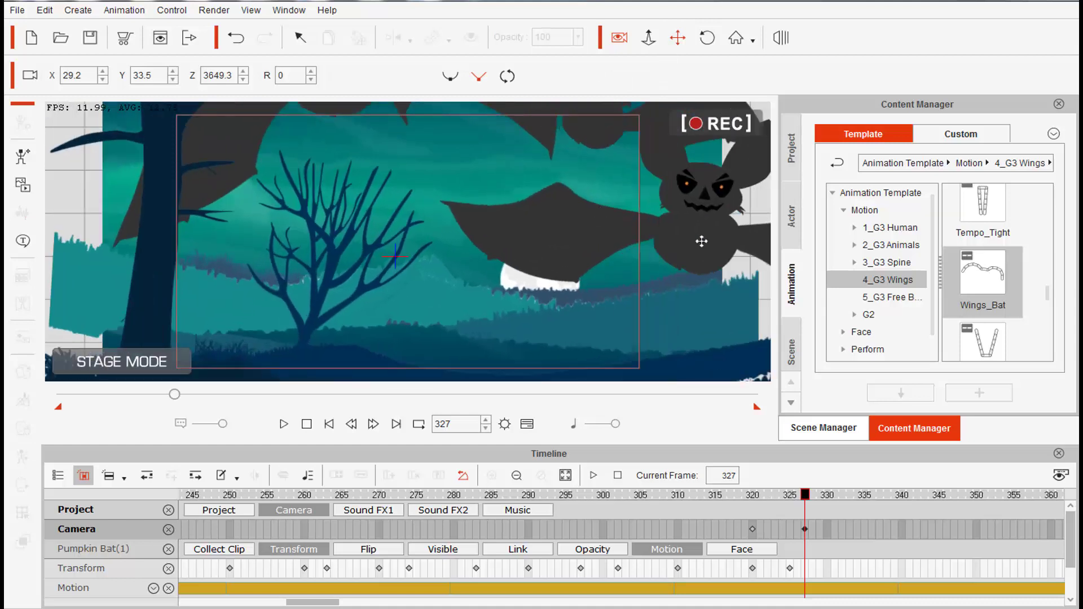
# - At frame 328, add a camera keyframe and hide the large right-hand bat
pyautogui.click(702, 241)
pyautogui.doubleClick(811, 530)
pyautogui.click(720, 228)
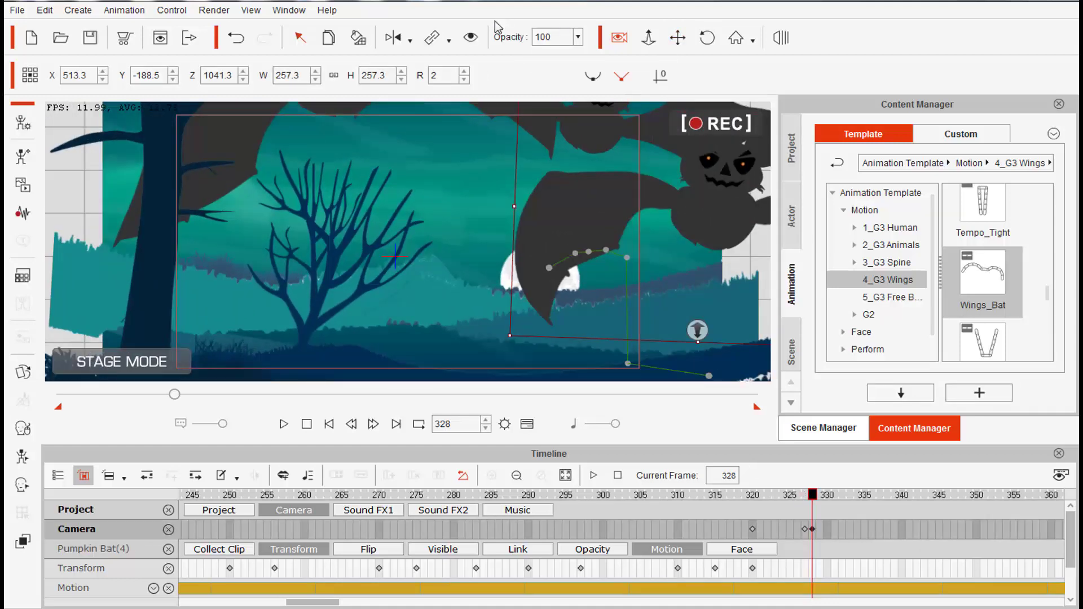
pyautogui.click(471, 38)
# - Hide the upper-right bat and the remaining large bats in the upper part of the scene at frame 328
pyautogui.click(590, 135)
pyautogui.click(804, 567)
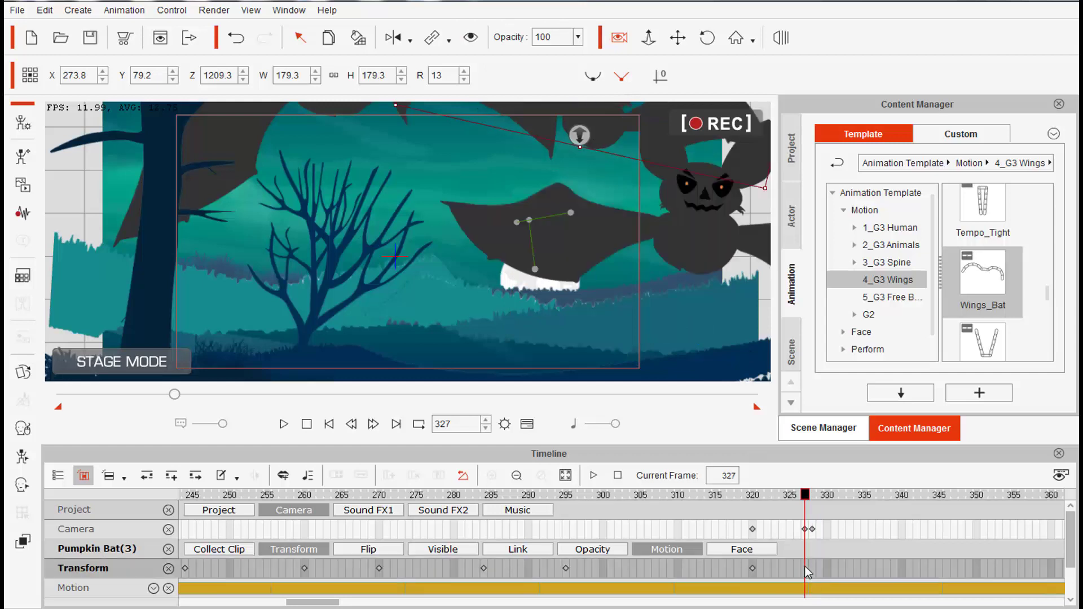
pyautogui.click(812, 567)
pyautogui.click(471, 38)
pyautogui.click(244, 140)
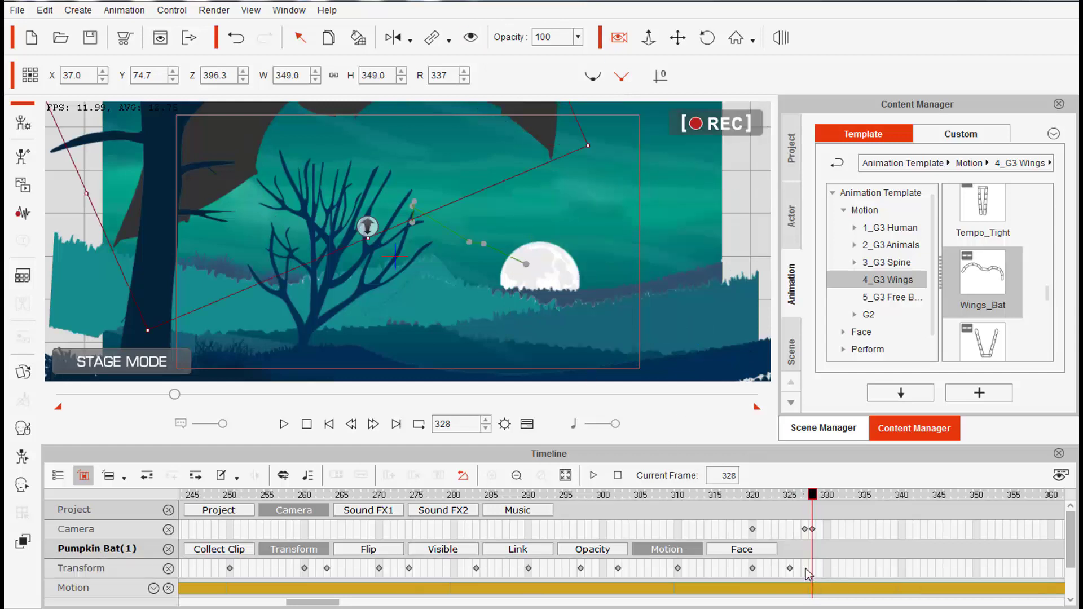
pyautogui.click(359, 118)
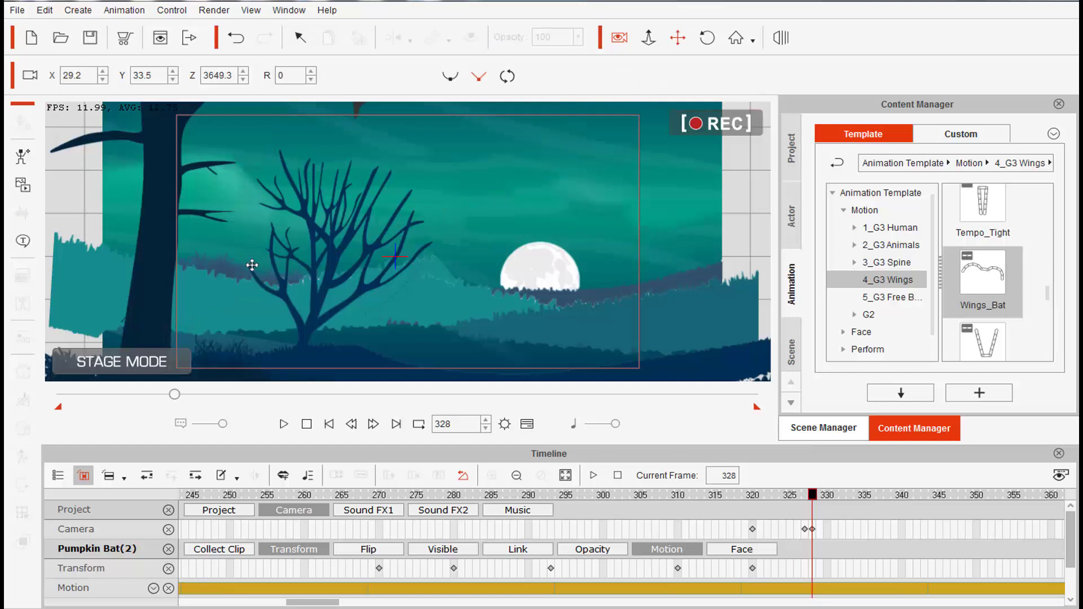
# - Review the camera keyframes around frame 327, and play the whole animation from frame 1 until past frame 350 to check the bats' fly-by
pyautogui.click(123, 530)
pyautogui.click(806, 531)
pyautogui.moveTo(806, 498); pyautogui.dragTo(974, 496)
pyautogui.moveTo(1078, 480); pyautogui.dragTo(937, 496)
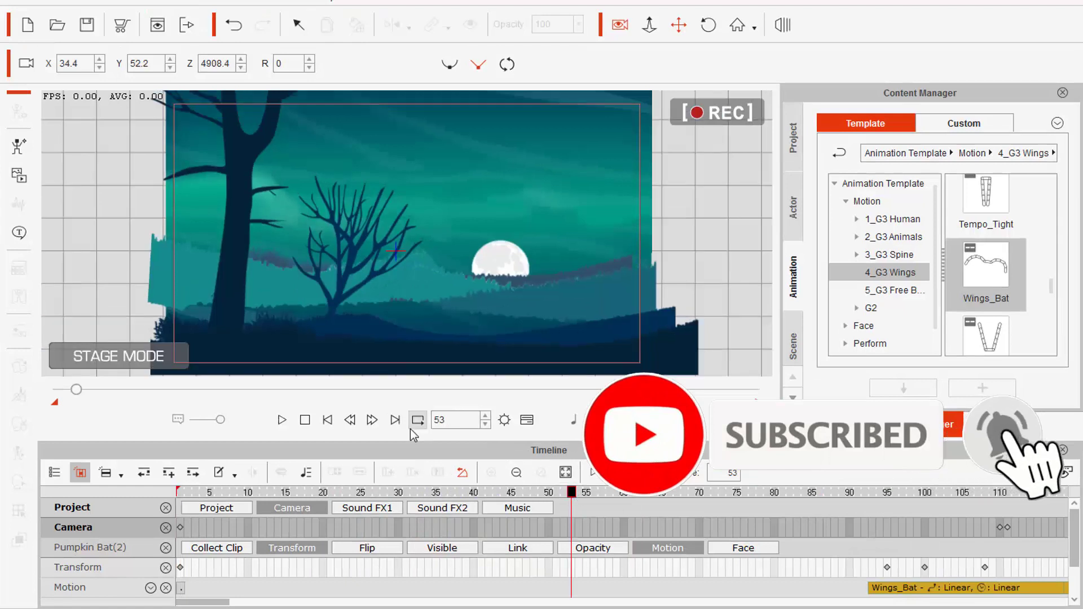
pyautogui.click(306, 421)
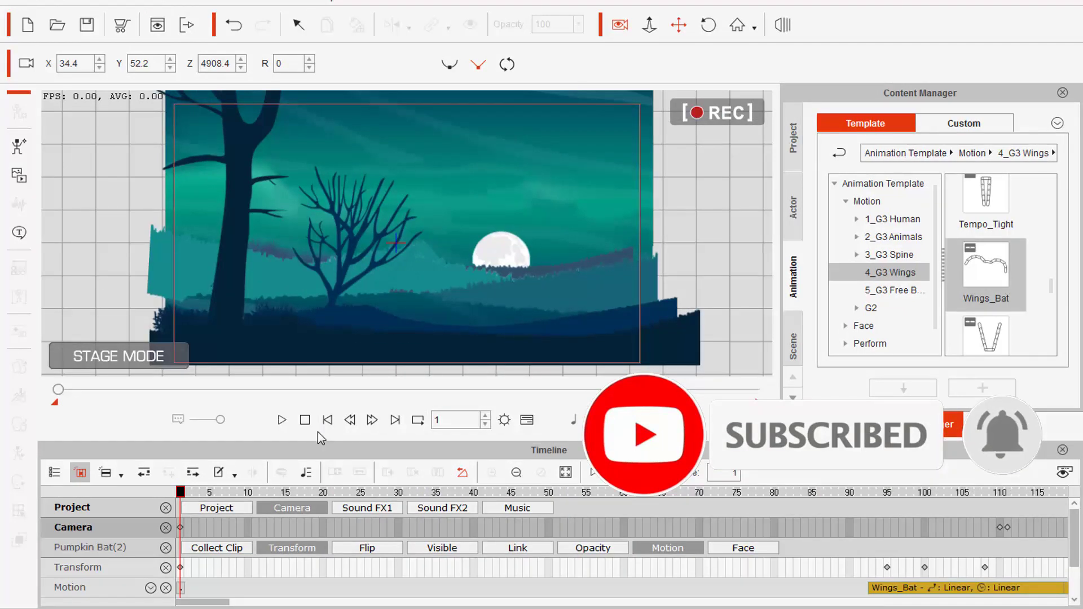
pyautogui.click(282, 420)
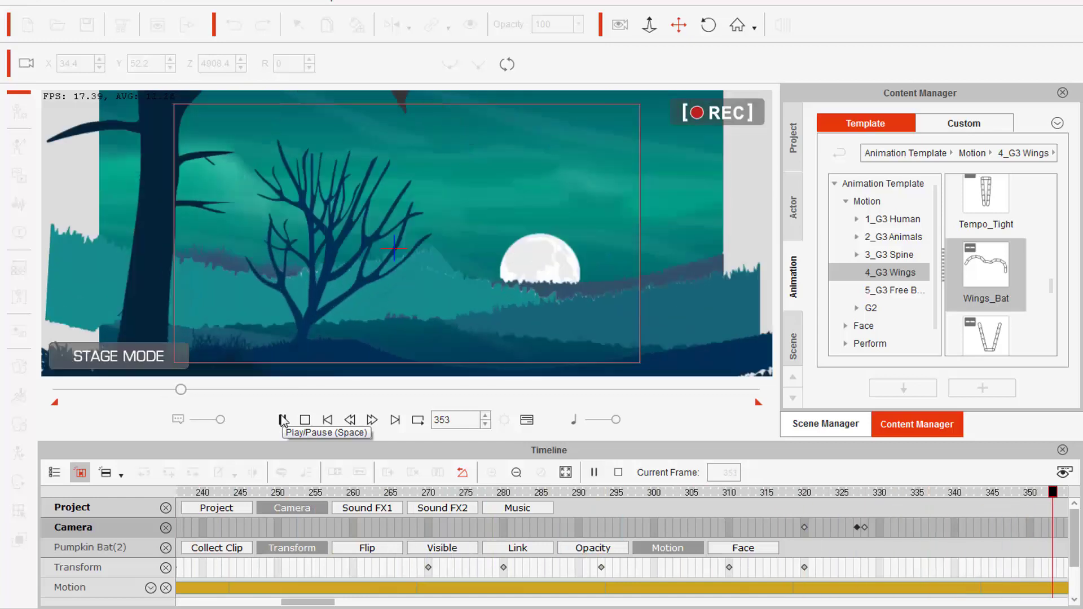
pyautogui.click(283, 420)
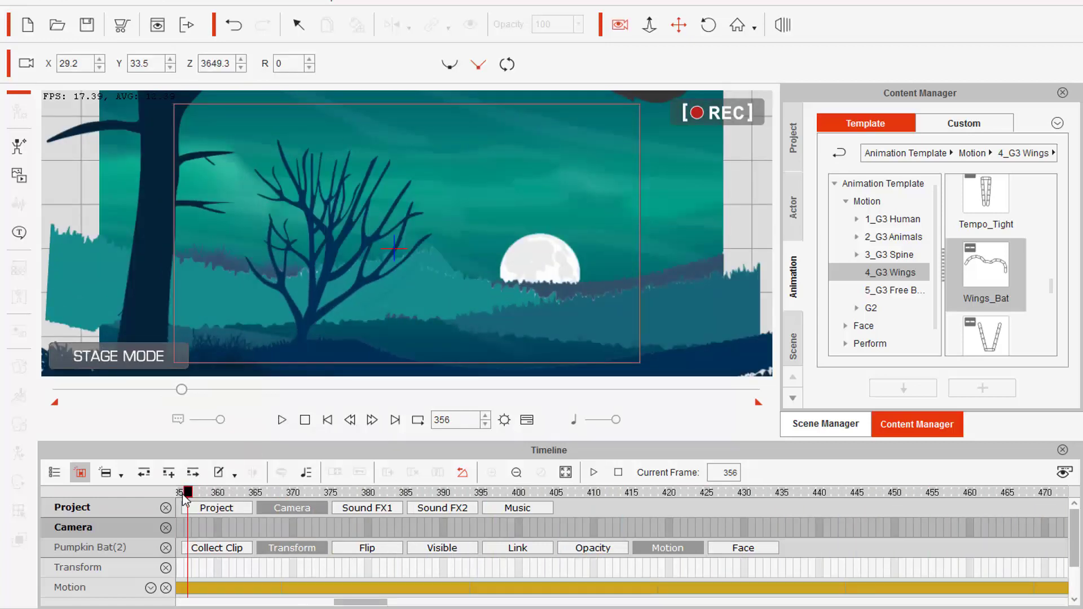